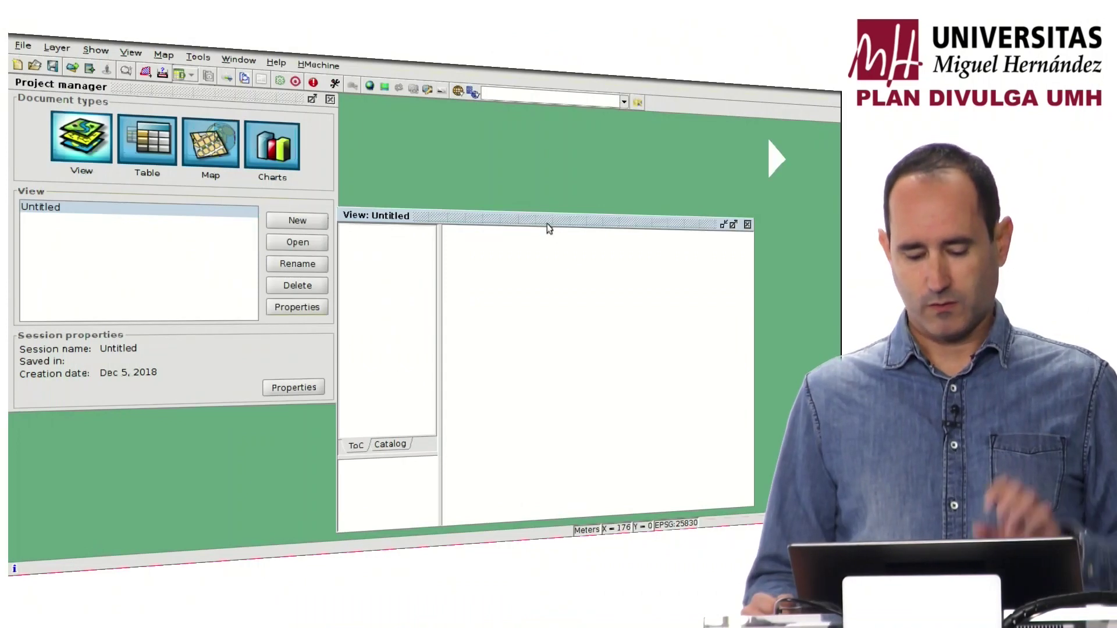
# Maximize the Untitled view and set its current projection to EPSG:21781 (CH1903 / LV03)
pyautogui.doubleClick(548, 220)
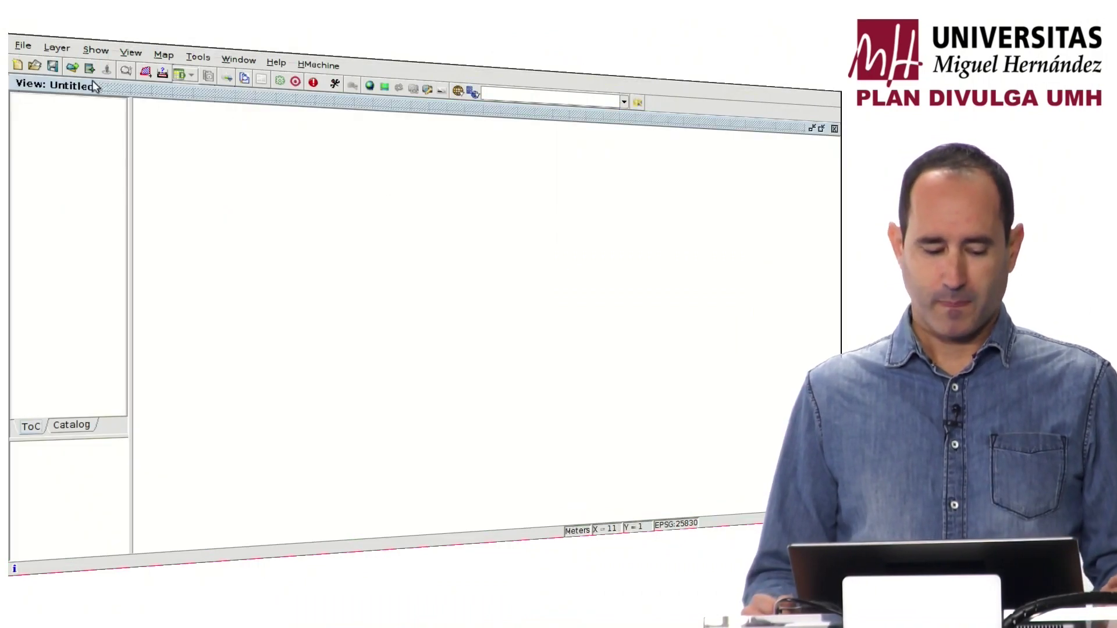
pyautogui.click(132, 52)
pyautogui.click(158, 186)
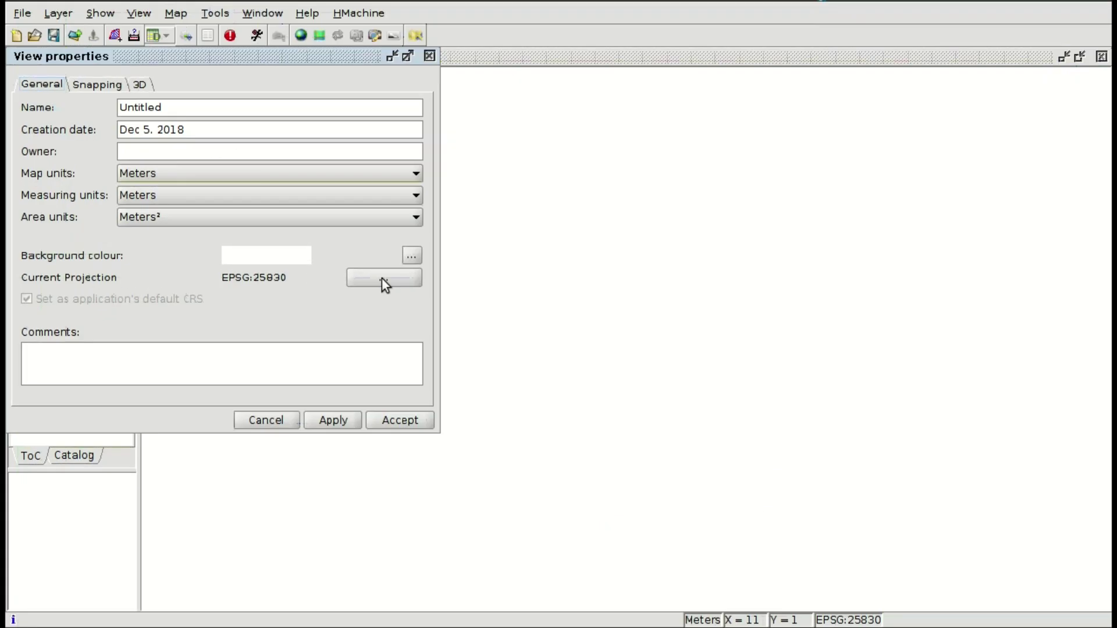
pyautogui.click(382, 278)
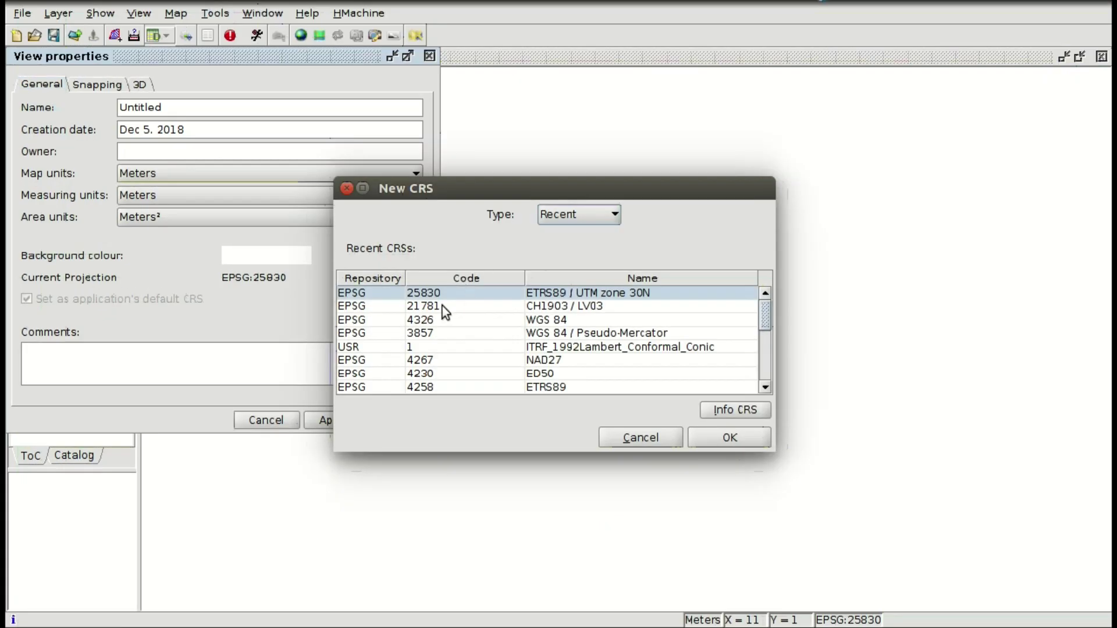
pyautogui.doubleClick(442, 306)
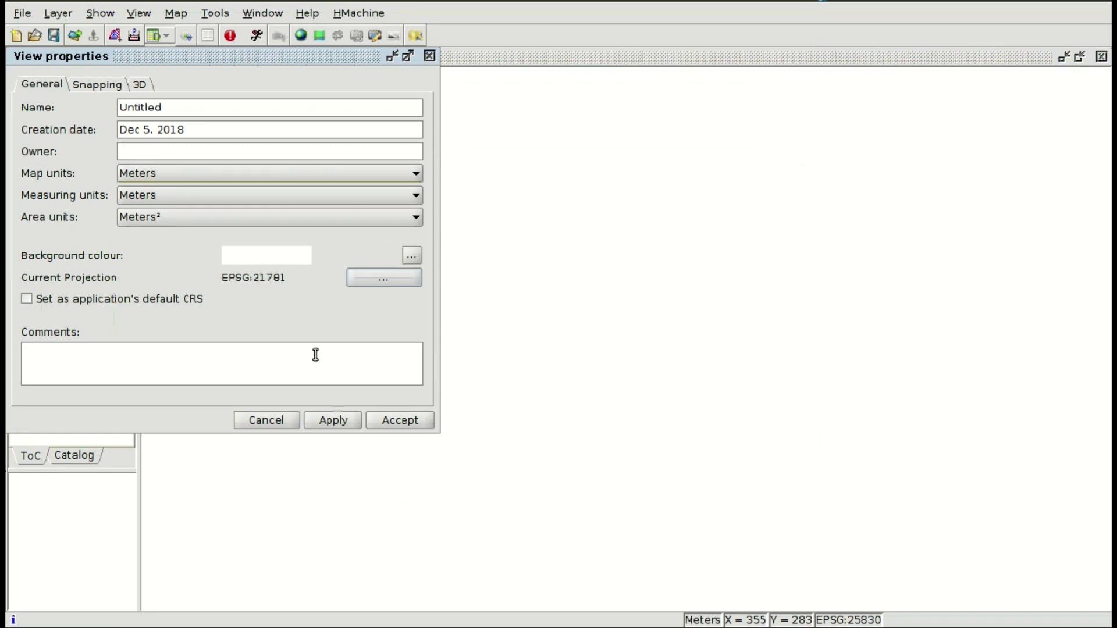
pyautogui.click(386, 420)
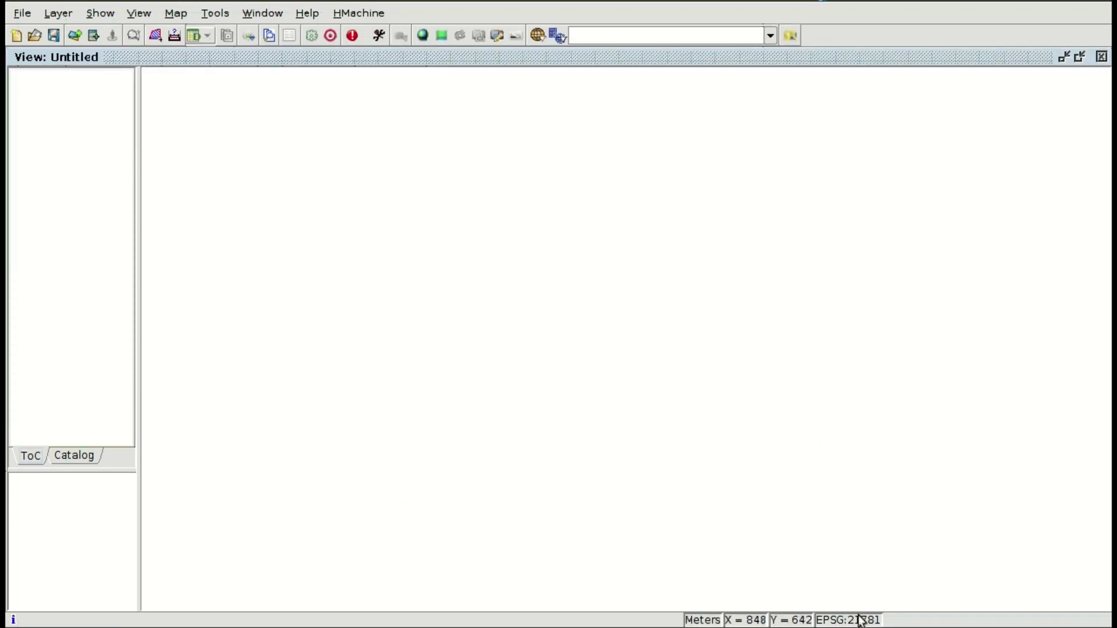
# Add the Arq_site_Zurich_21781.shp file from the 1-gvSIG_Archaeology folder as a layer in the view
pyautogui.click(74, 34)
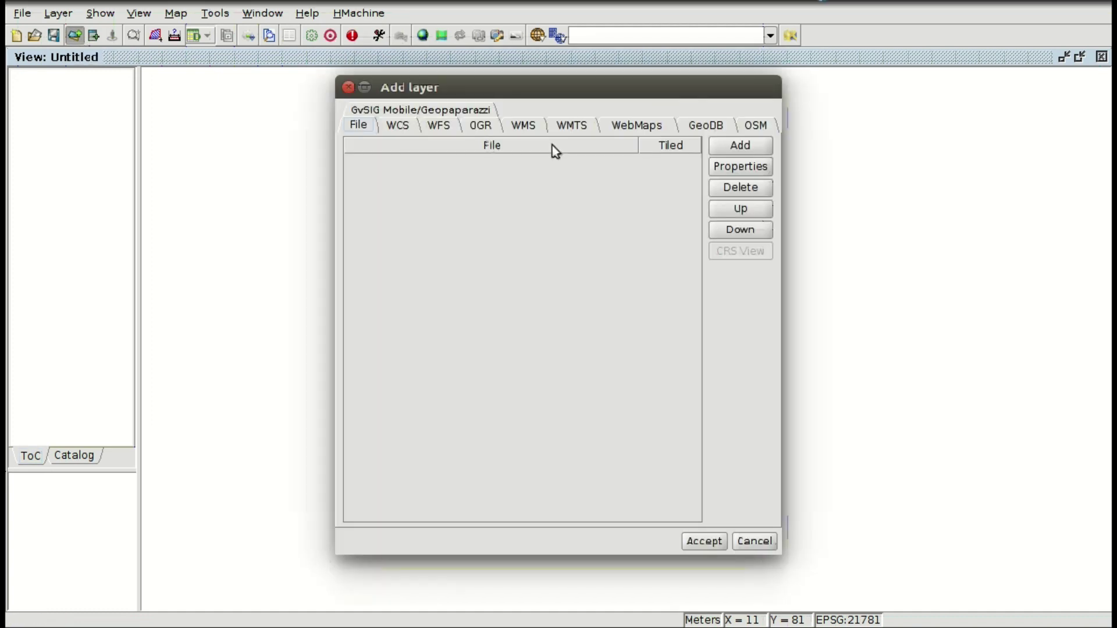
pyautogui.click(731, 146)
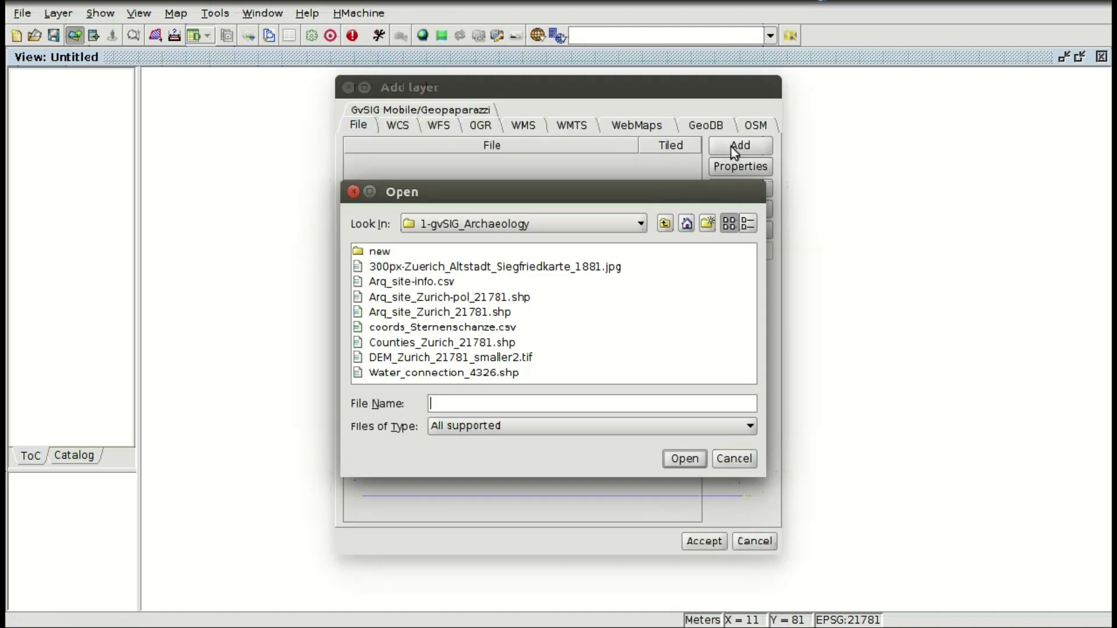
pyautogui.click(429, 313)
pyautogui.click(677, 458)
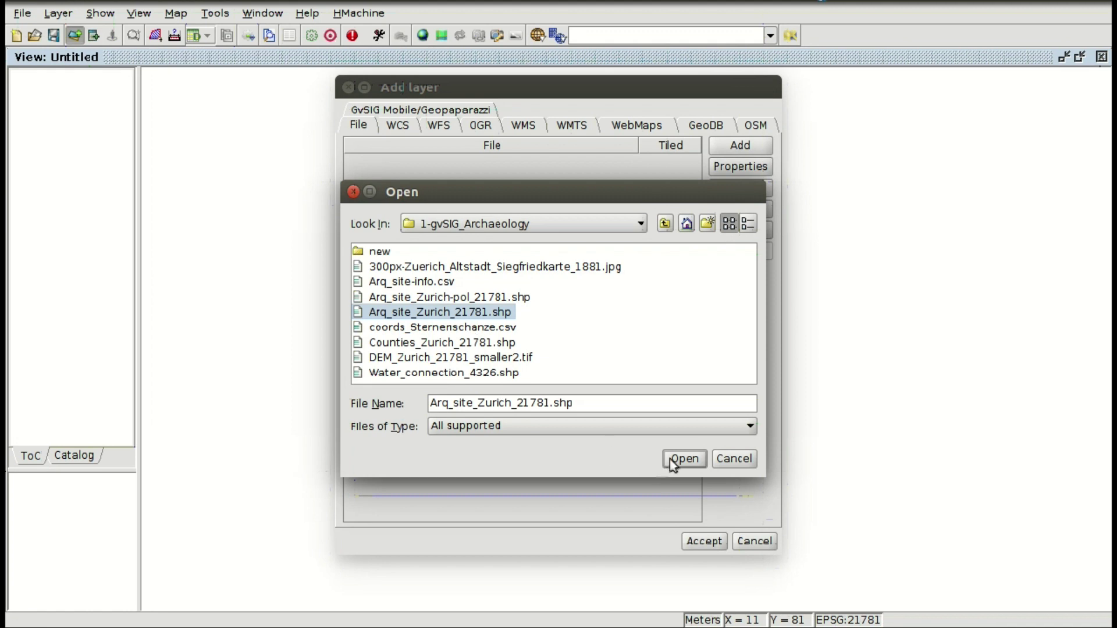
pyautogui.click(701, 541)
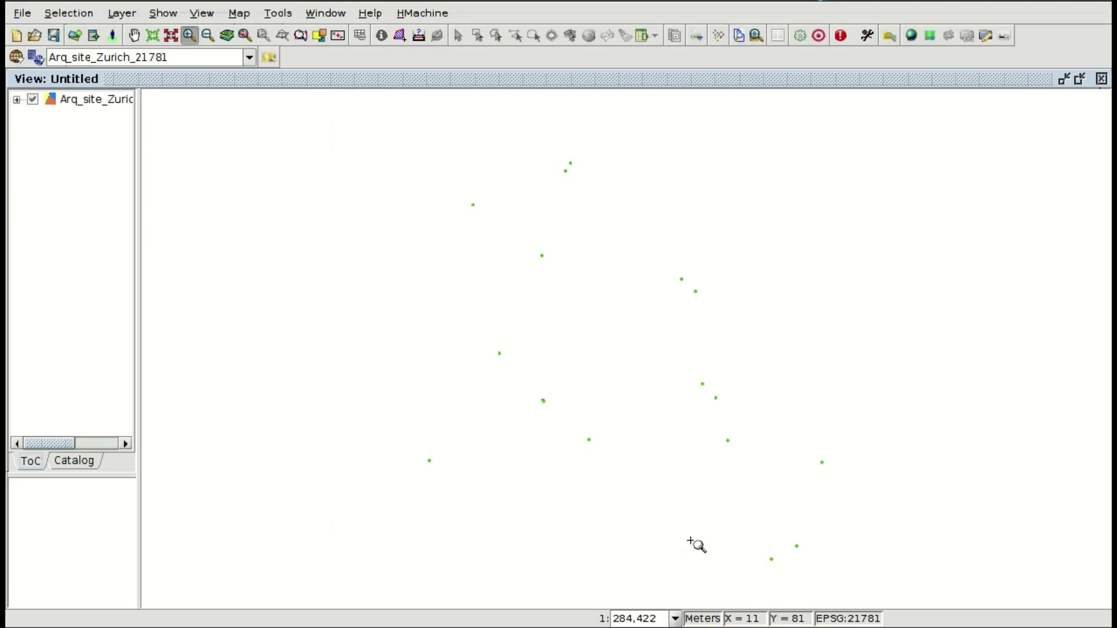
pyautogui.scroll(-1, 581, 378)
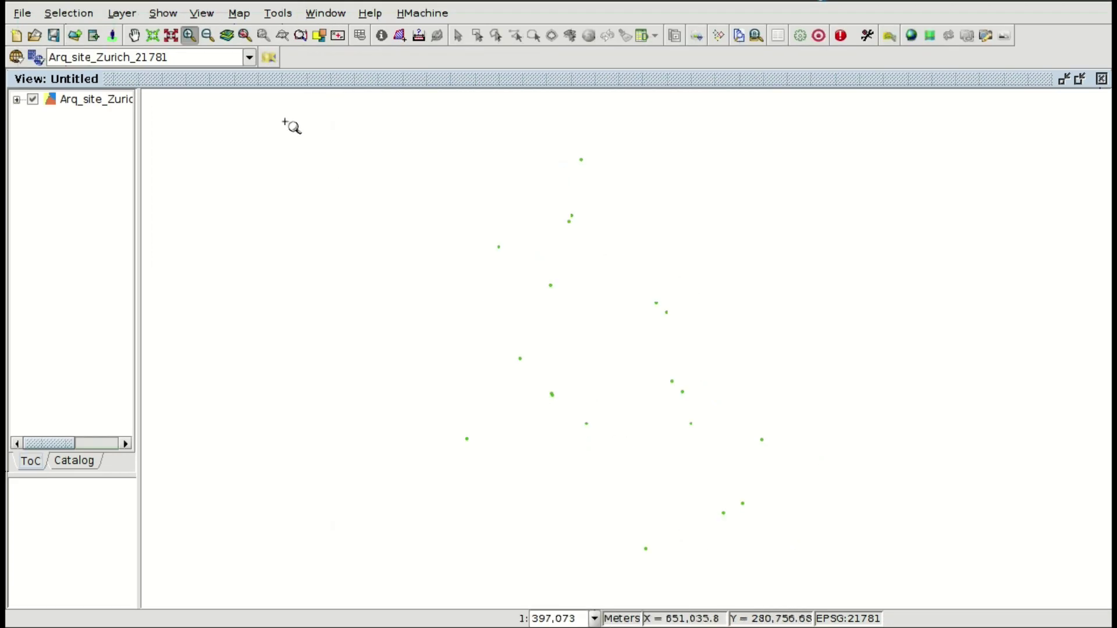
# Search the geoprocessing toolbox for "den" and open the Density (kernel) algorithm
pyautogui.click(801, 37)
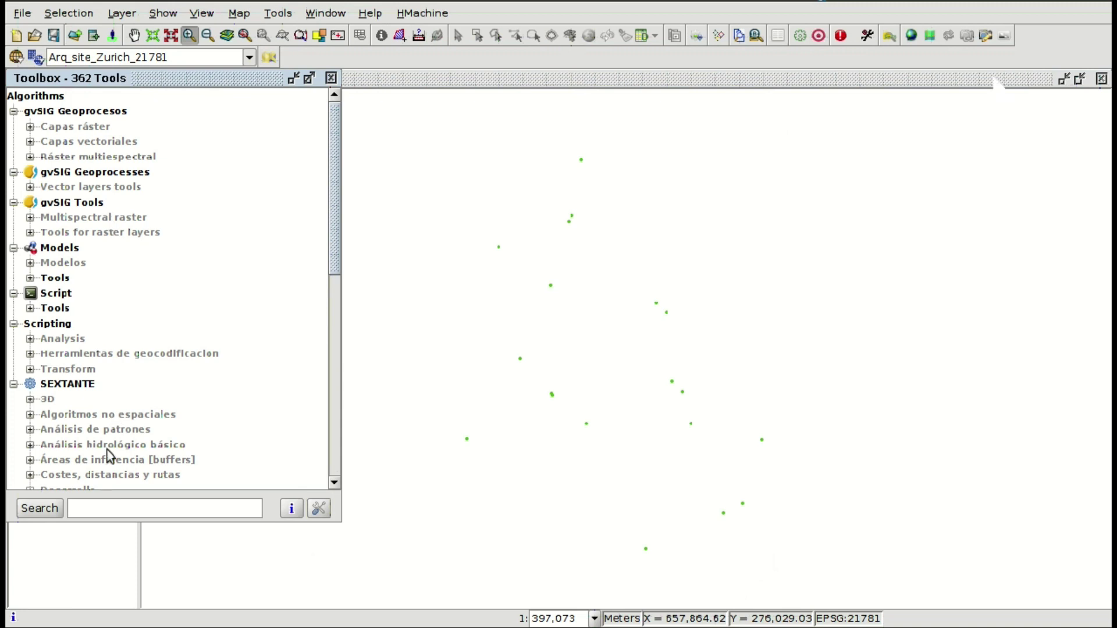
pyautogui.click(104, 507)
pyautogui.write('den')
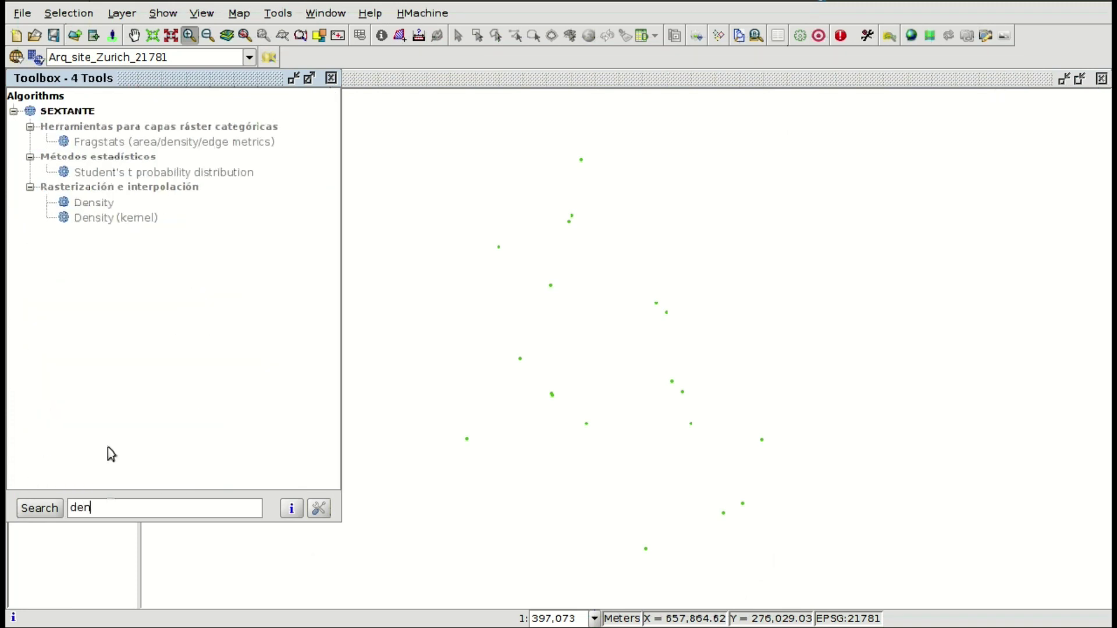
pyautogui.click(105, 222)
pyautogui.doubleClick(114, 220)
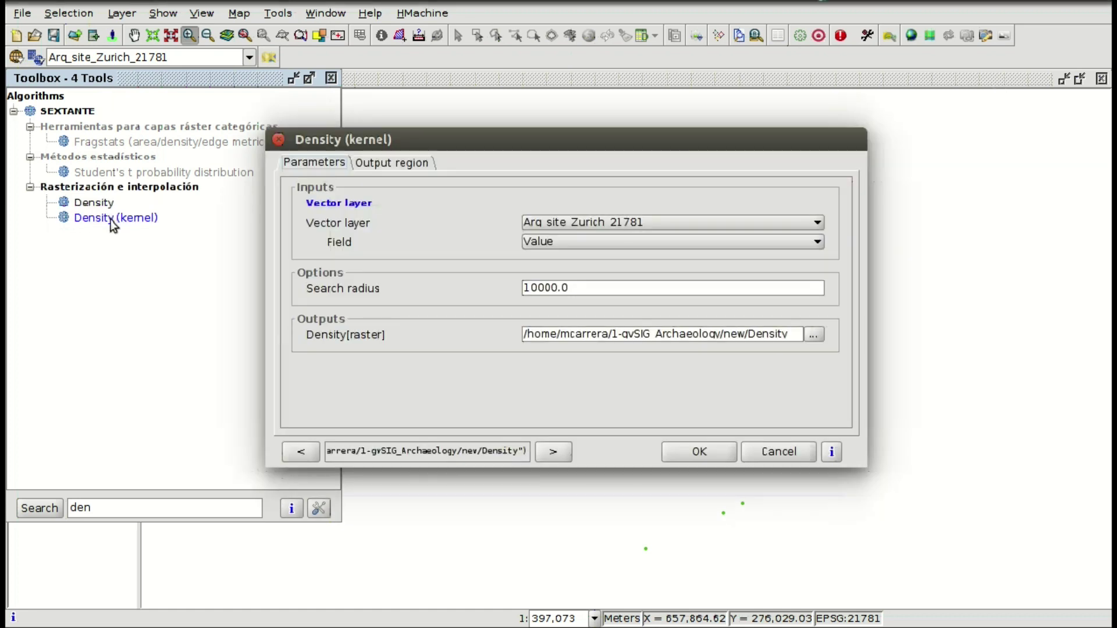
pyautogui.click(590, 222)
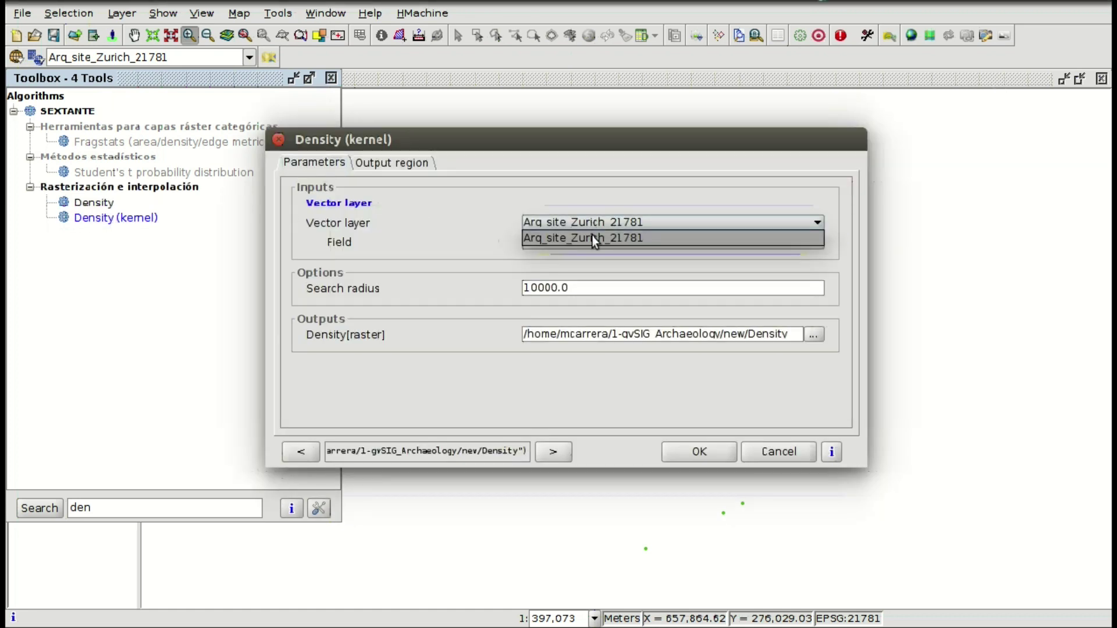
pyautogui.click(592, 236)
pyautogui.click(561, 242)
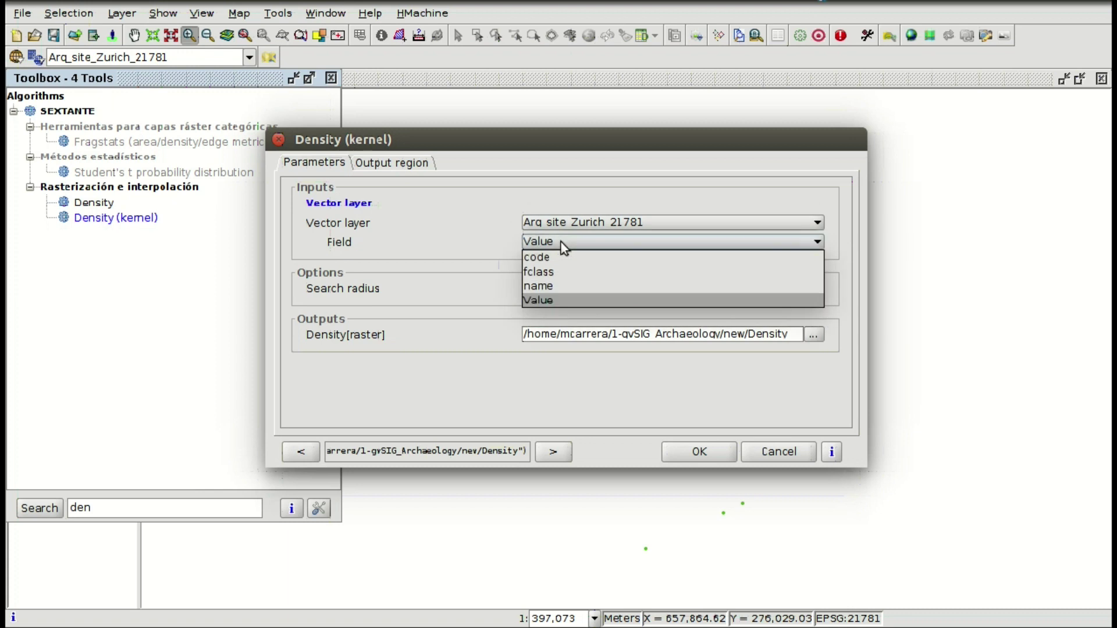
pyautogui.click(561, 299)
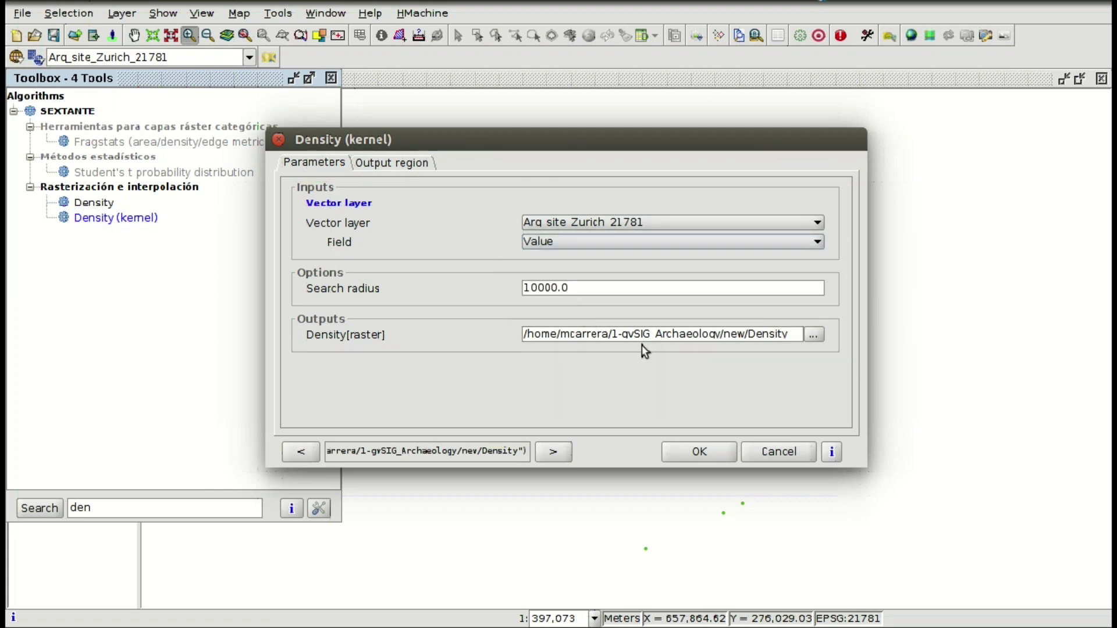
pyautogui.click(789, 452)
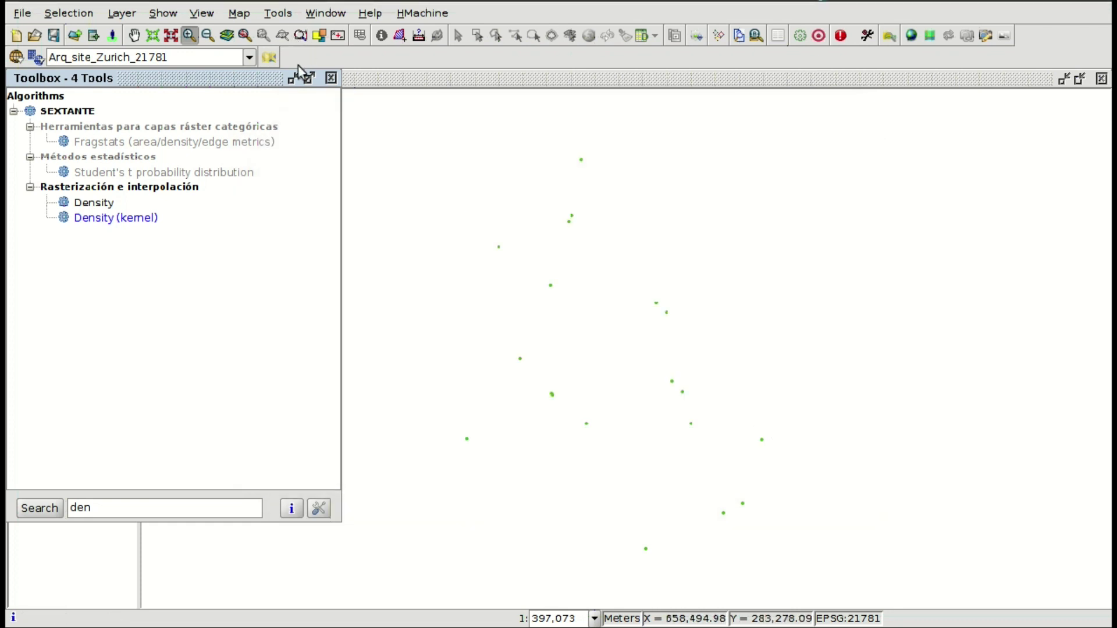
pyautogui.click(361, 82)
pyautogui.click(330, 78)
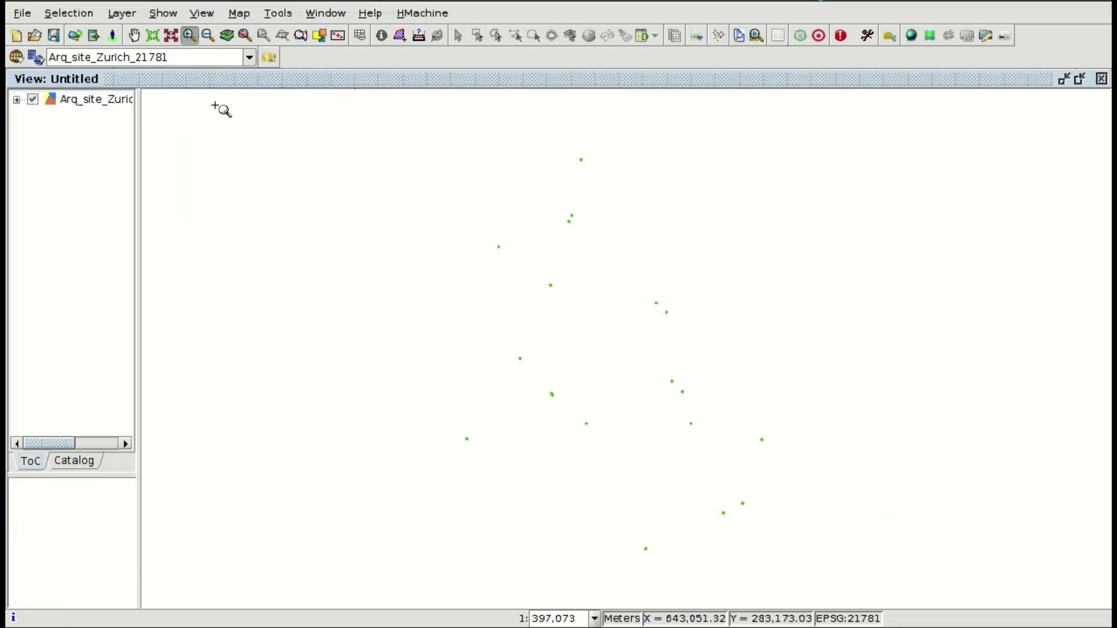
# Examine the Value field in the attribute table of the Arq_site_Zurich_21781 layer, and close the table
pyautogui.click(359, 37)
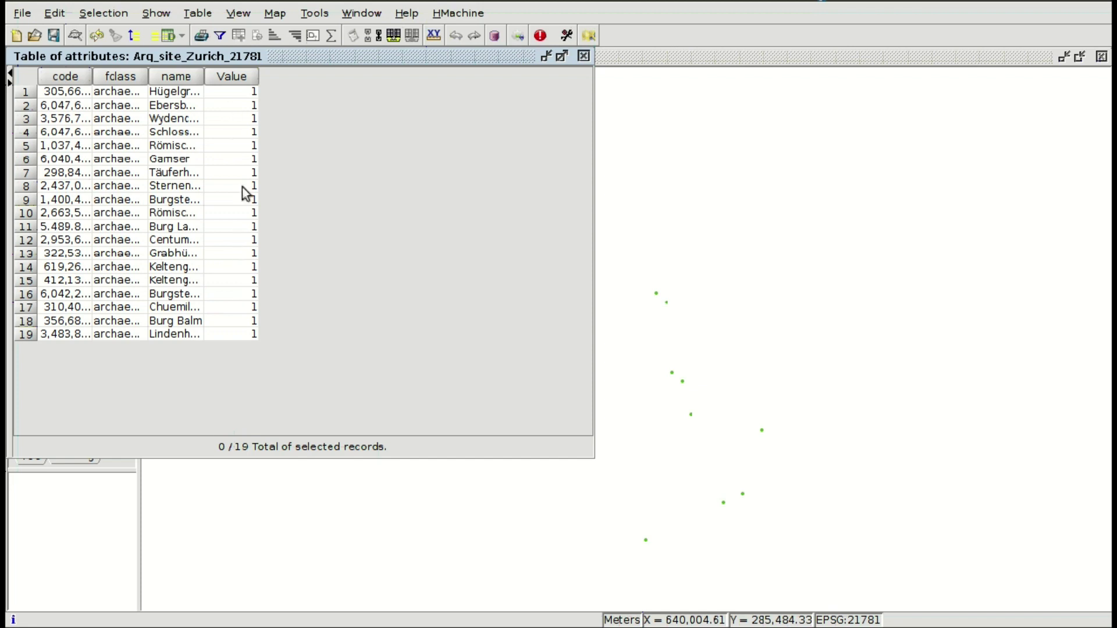
pyautogui.click(584, 56)
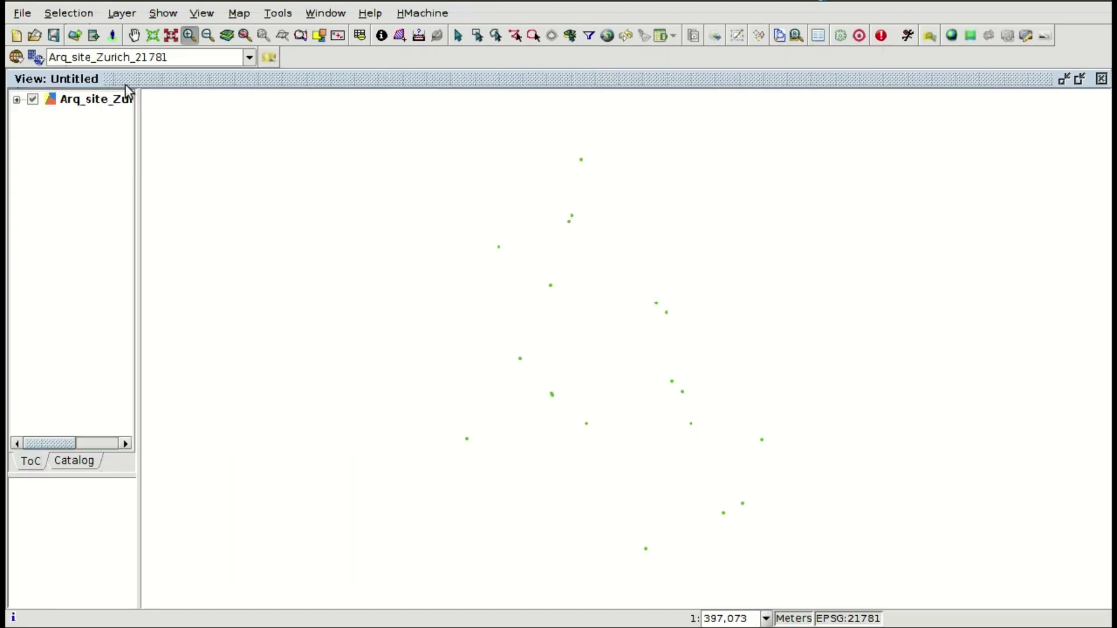
# Open Density (kernel) from the toolbox, using the Value field of Arq_site_Zurich_21781 and a search radius of 10000
pyautogui.click(819, 35)
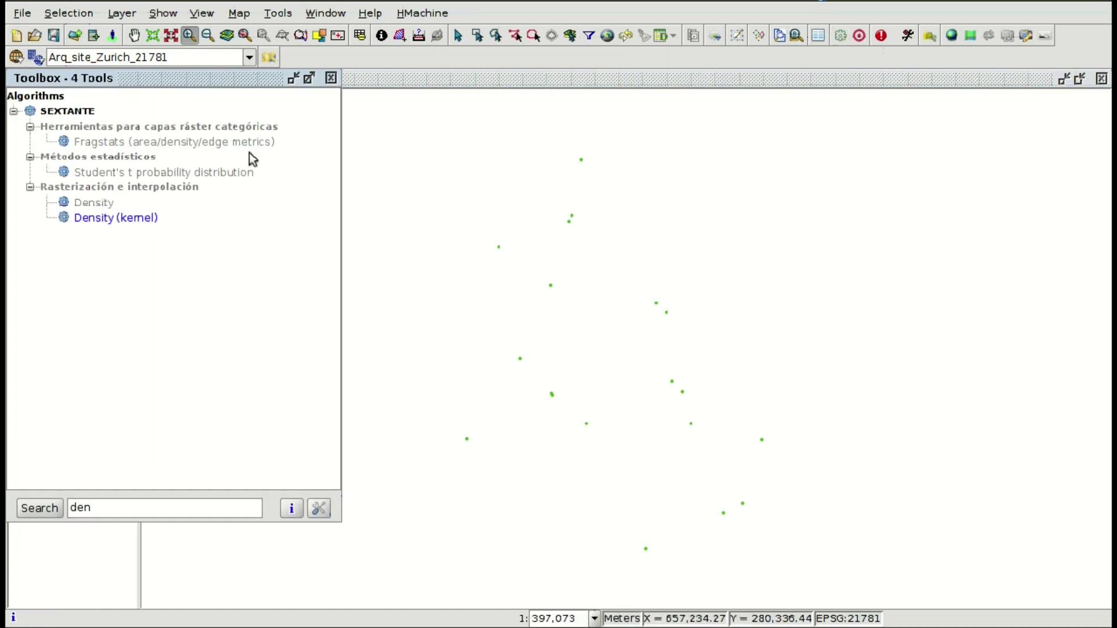
pyautogui.doubleClick(119, 221)
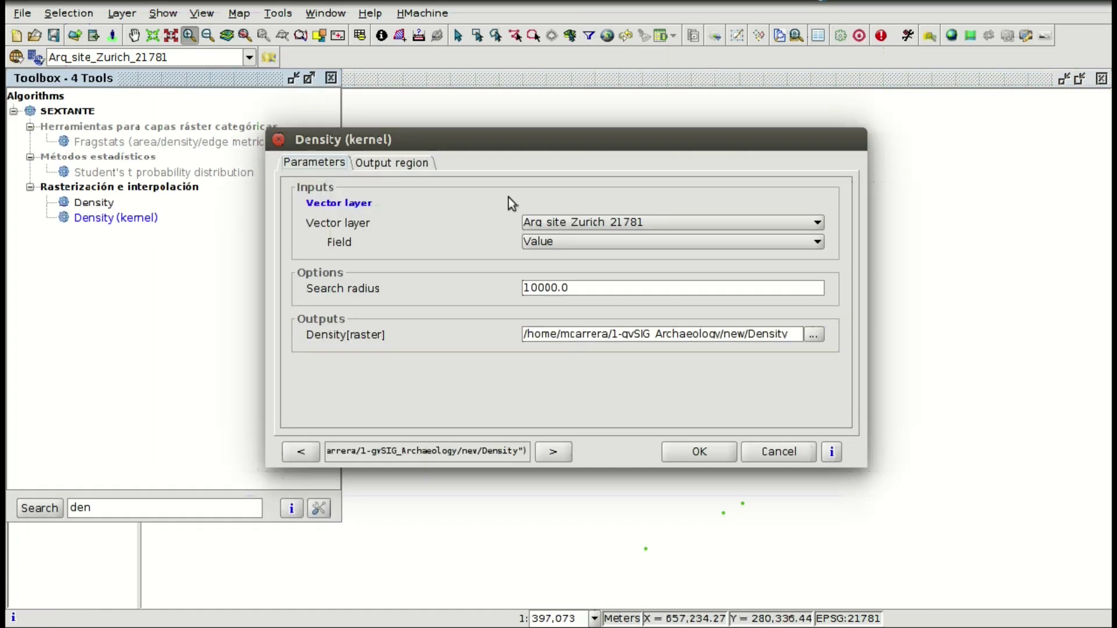
pyautogui.click(560, 239)
pyautogui.click(560, 239)
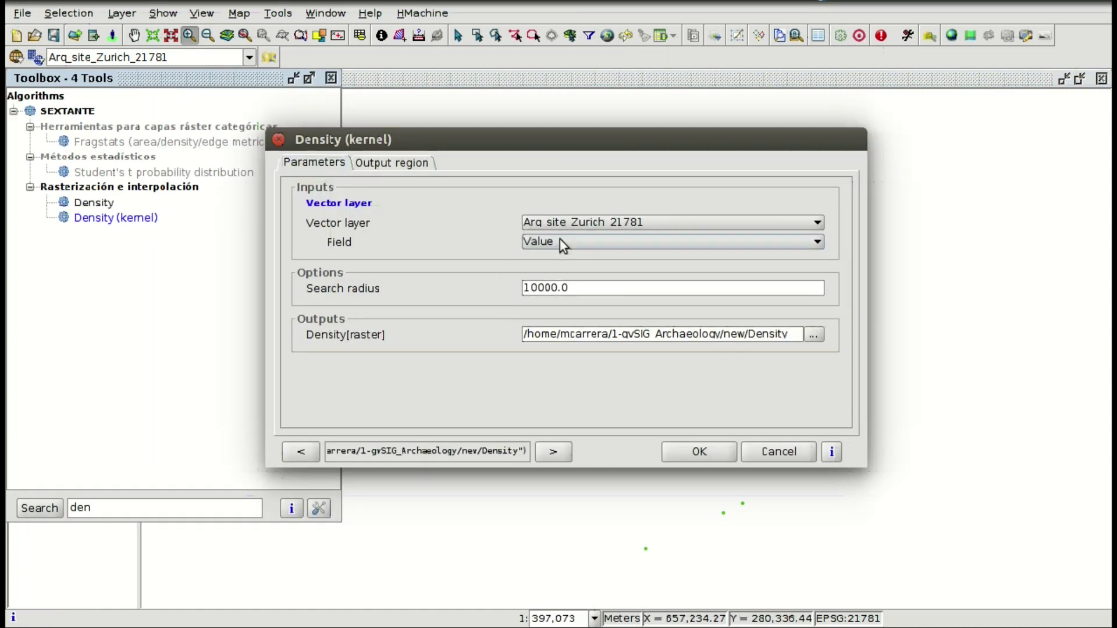
pyautogui.click(537, 288)
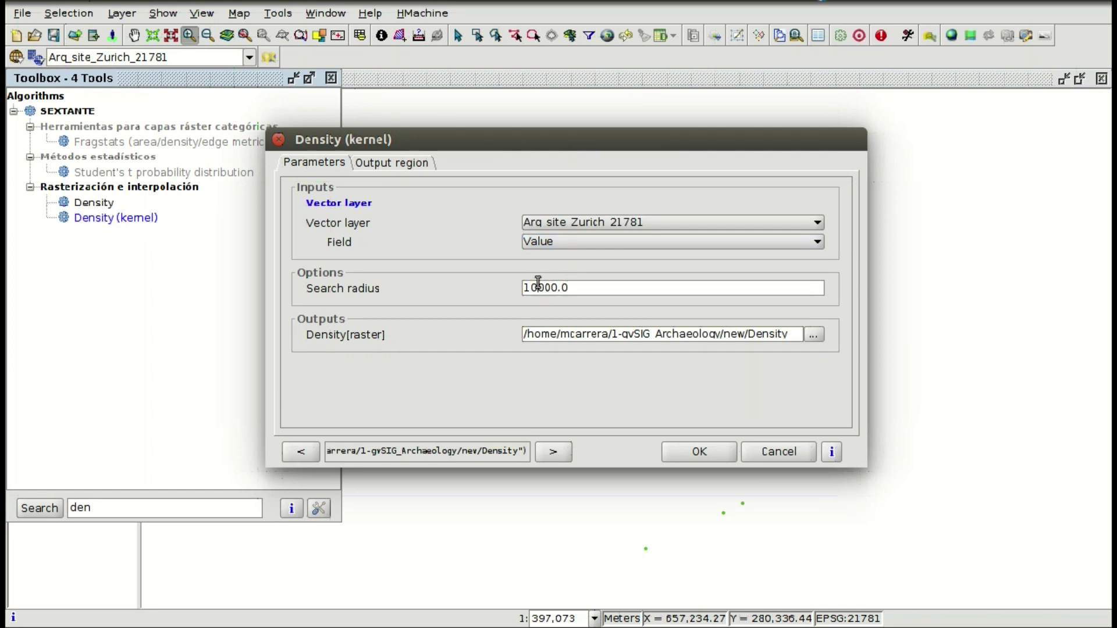
# Set the density raster output to Dens.tif in the new folder inside 1-gvSIG_Archaeology
pyautogui.click(814, 335)
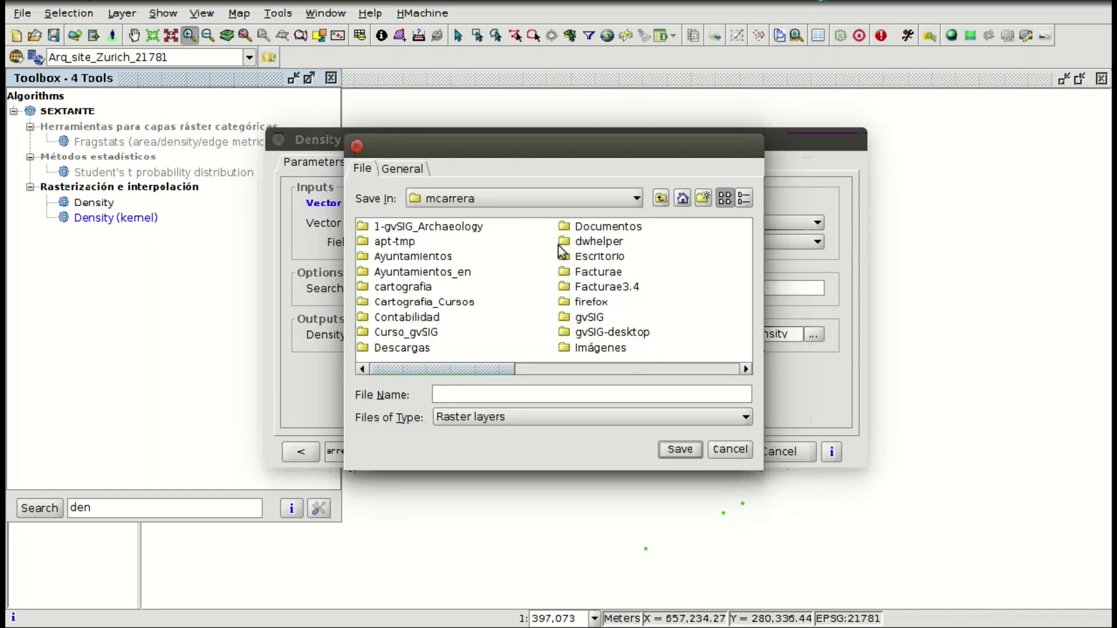
pyautogui.doubleClick(466, 227)
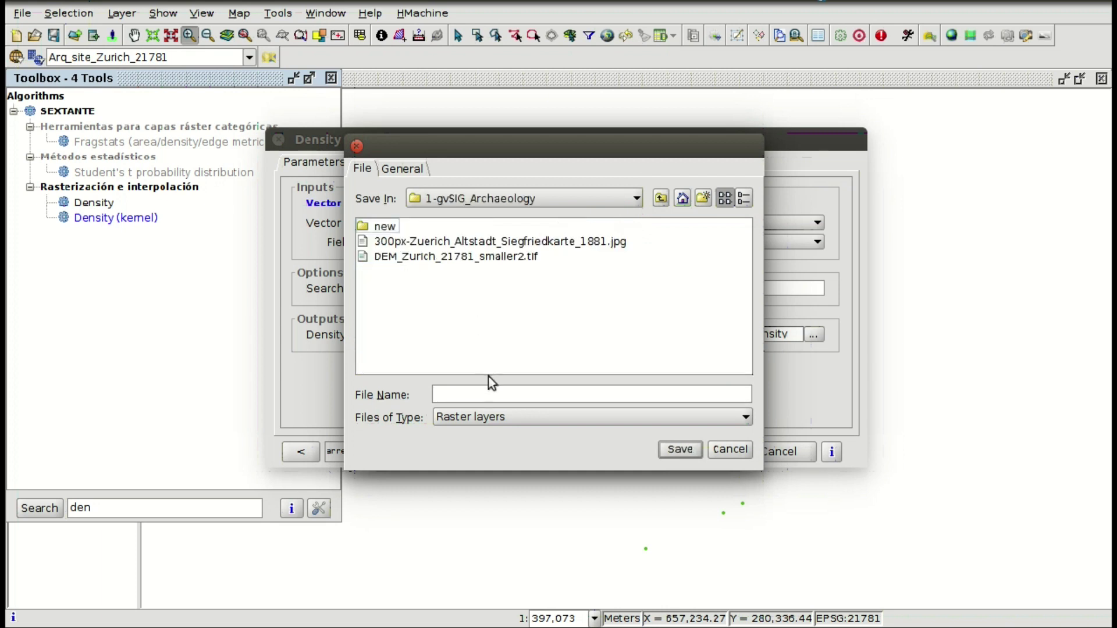
pyautogui.doubleClick(385, 227)
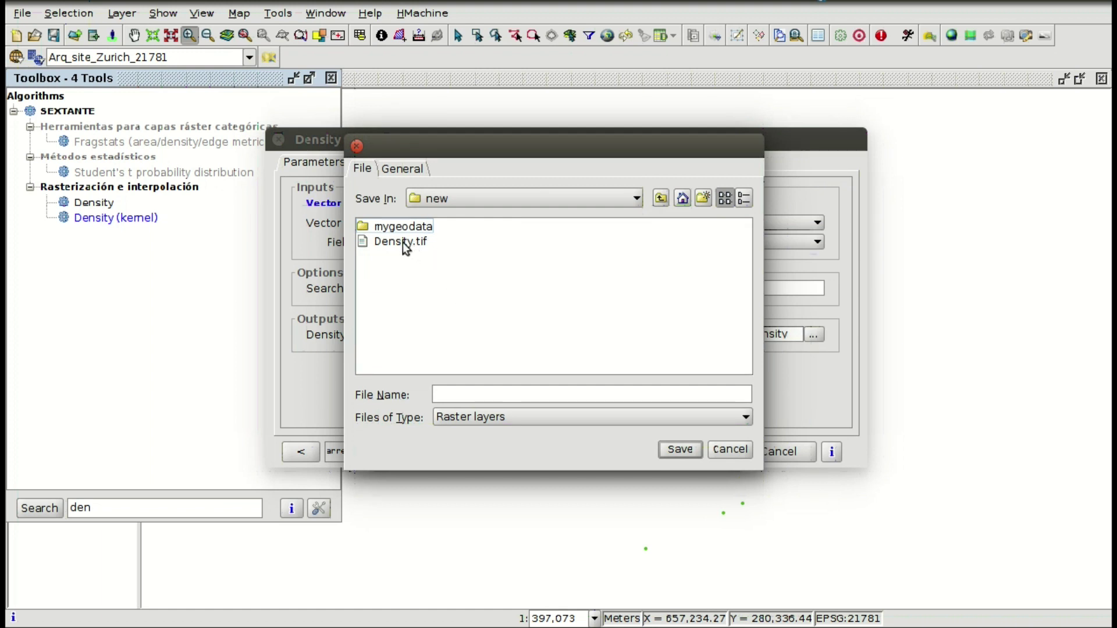
pyautogui.click(403, 242)
pyautogui.click(473, 394)
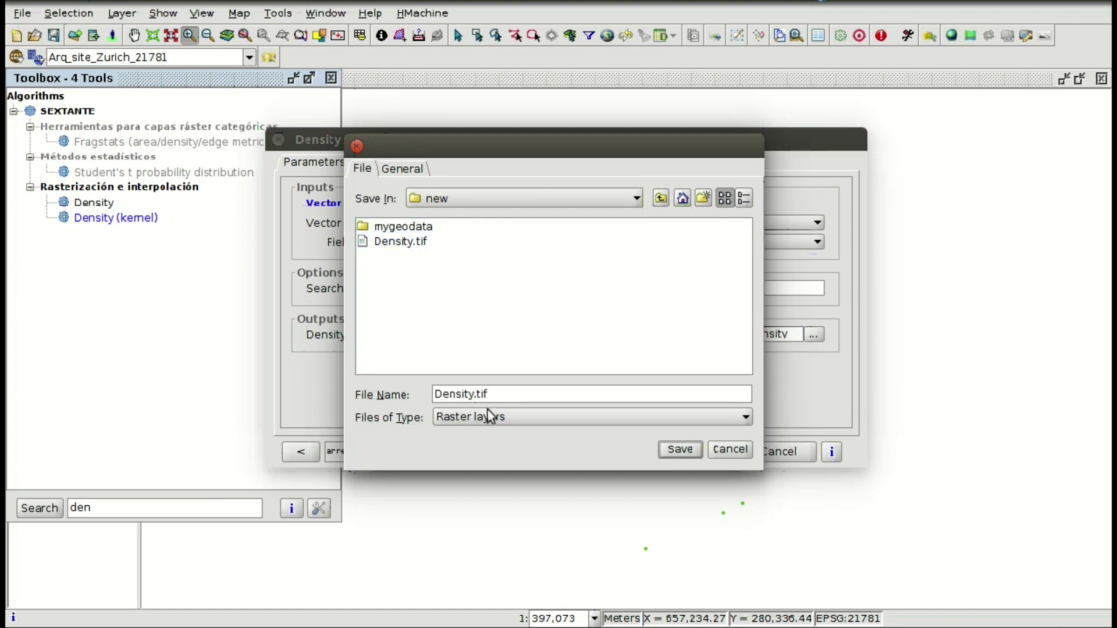
pyautogui.press('BackSpace')
pyautogui.press('BackSpace')
pyautogui.press('BackSpace')
pyautogui.click(680, 450)
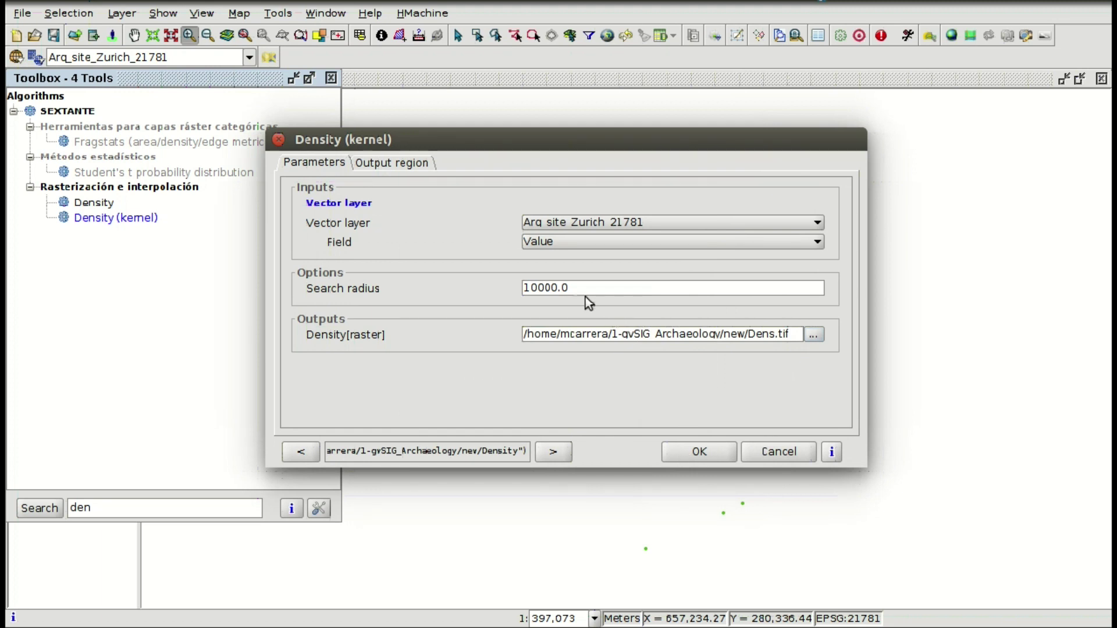
# Take the output extent from the Arq_site_Zurich_21781 layer with a cell size of 20, and run the kernel density calculation
pyautogui.click(391, 163)
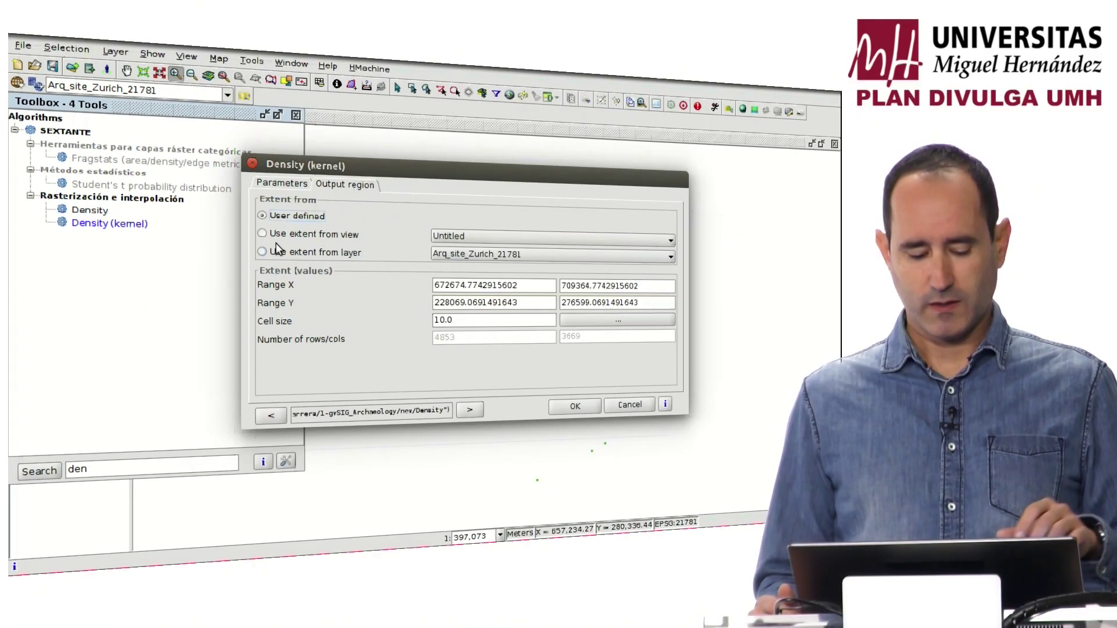
pyautogui.click(279, 250)
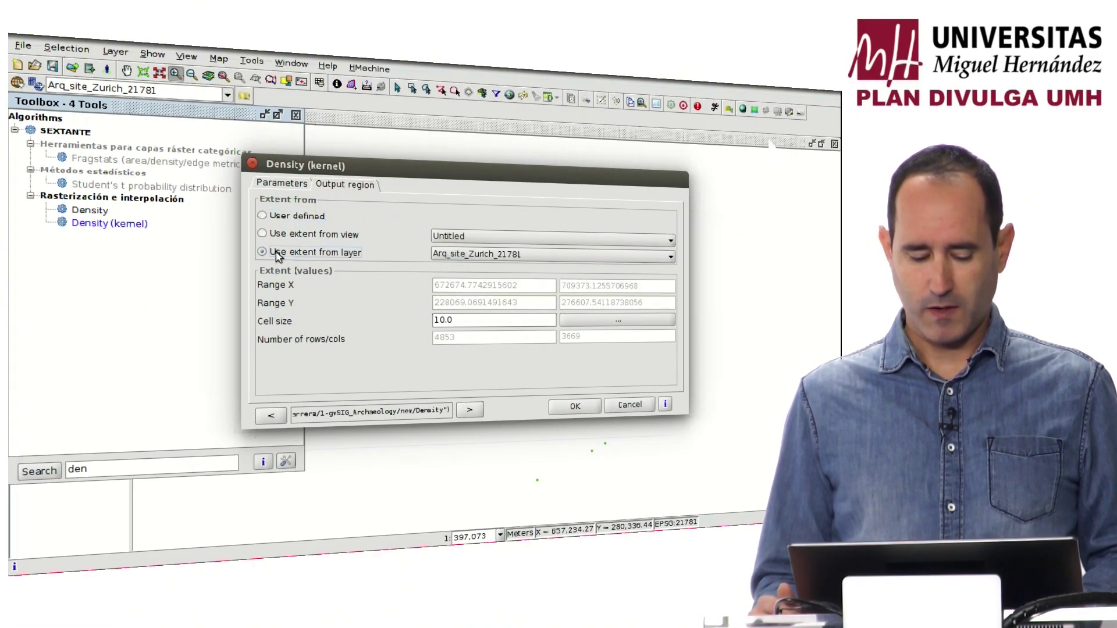
pyautogui.click(478, 256)
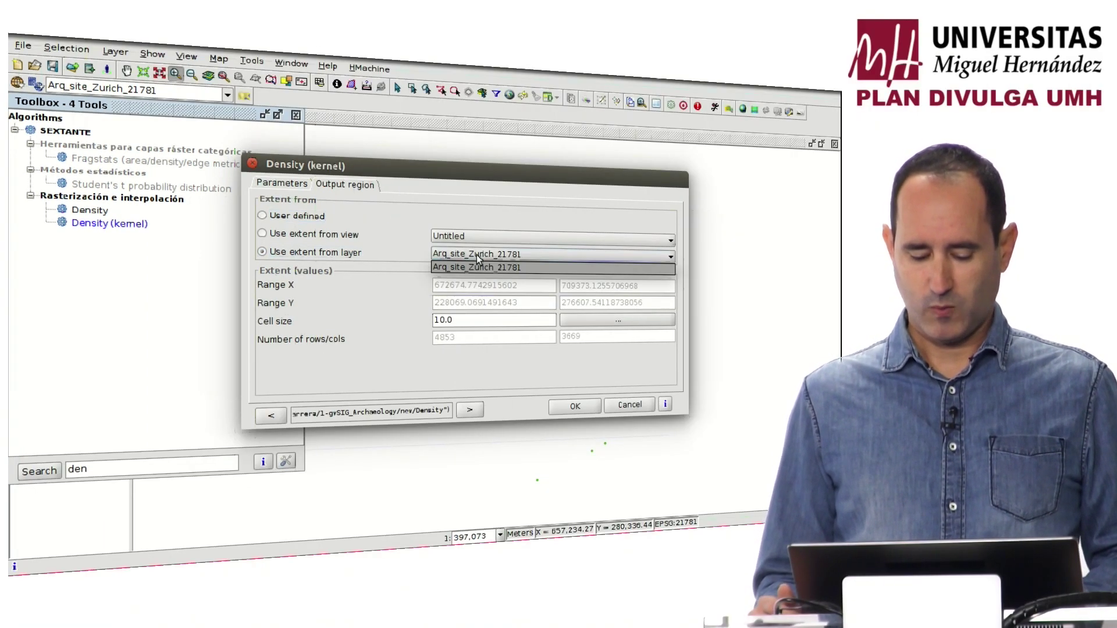
pyautogui.click(478, 270)
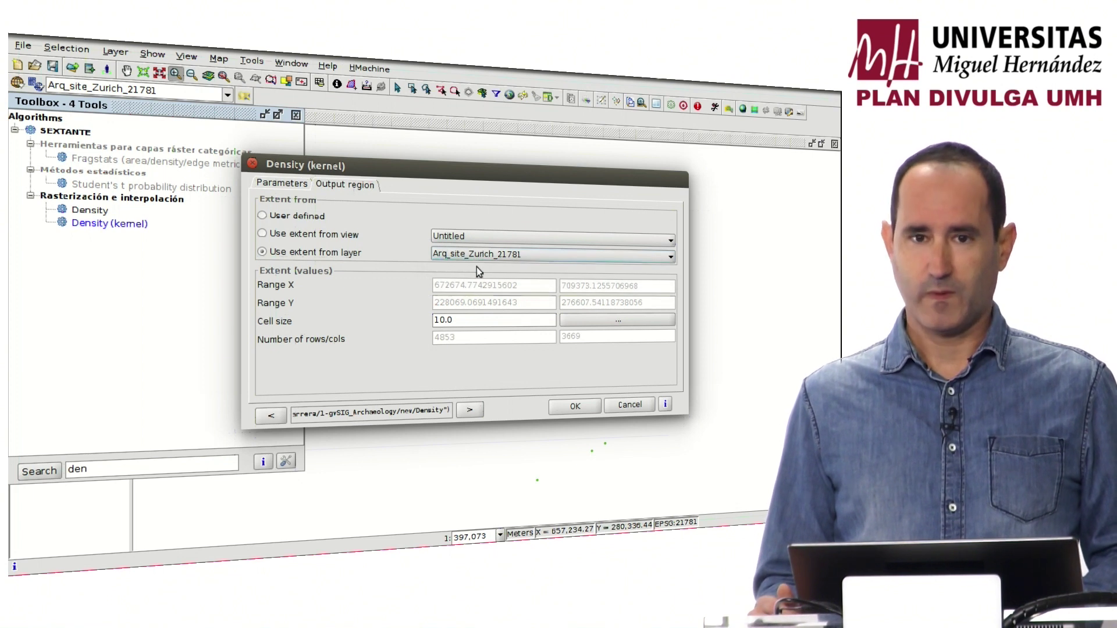
pyautogui.doubleClick(440, 320)
pyautogui.write('20')
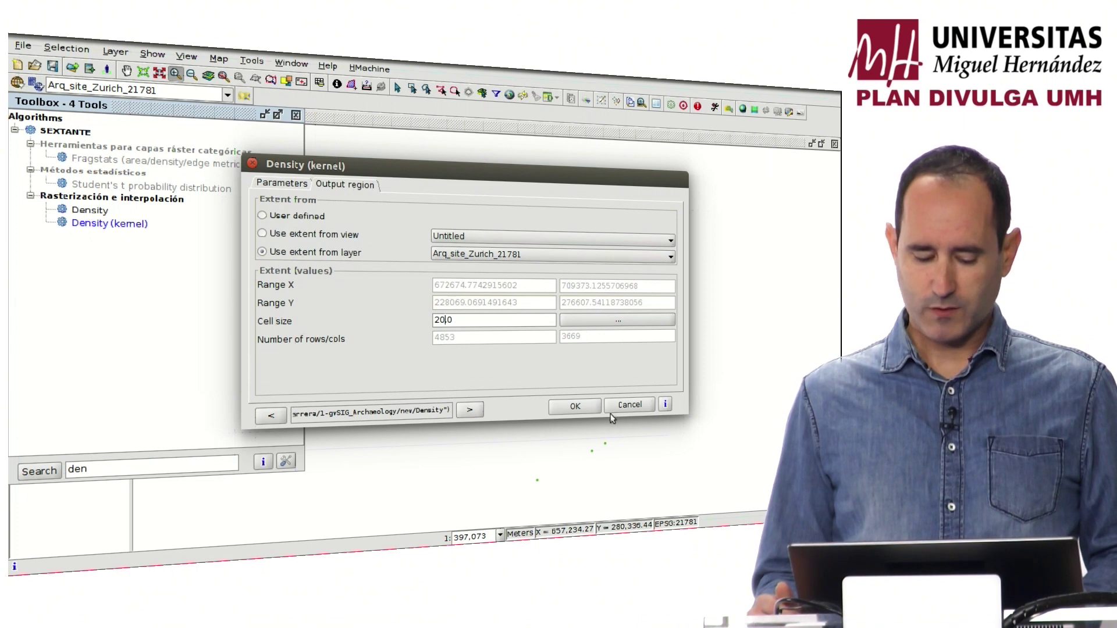
pyautogui.click(574, 409)
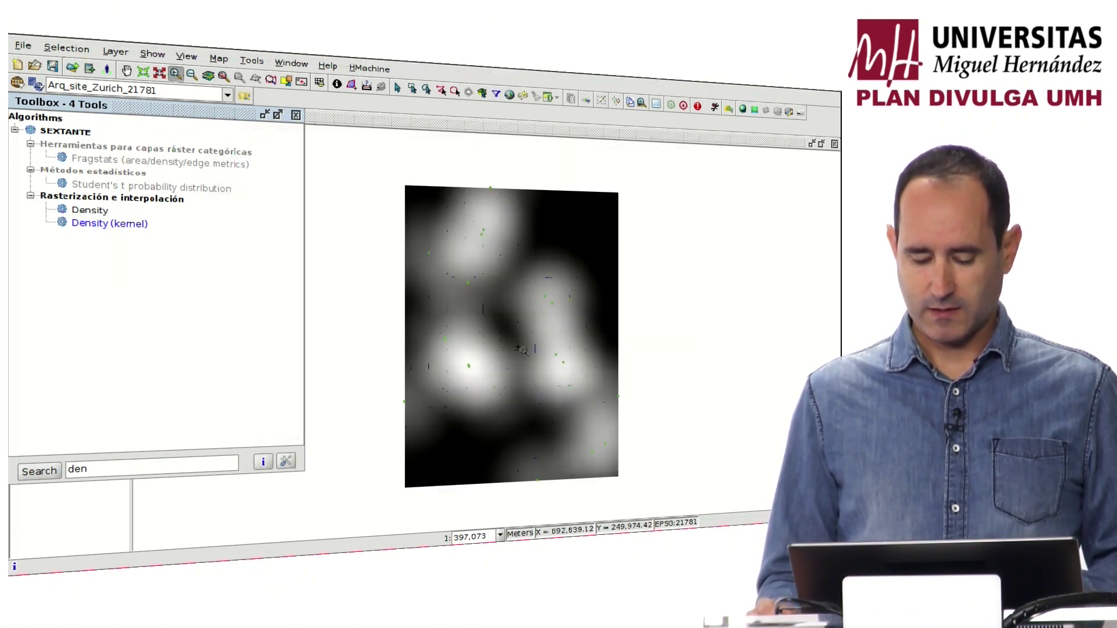
# Close the toolbox and open the colour table of the Arq_site_Zurich_21781[density] layer
pyautogui.click(296, 115)
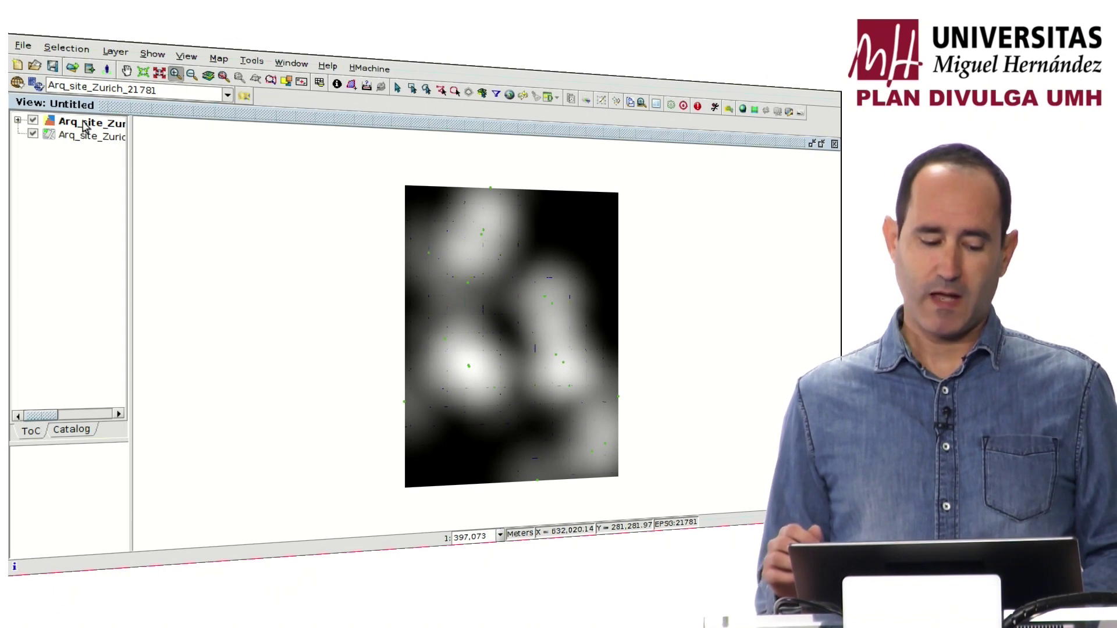
pyautogui.moveTo(130, 150); pyautogui.dragTo(160, 154)
pyautogui.click(138, 140)
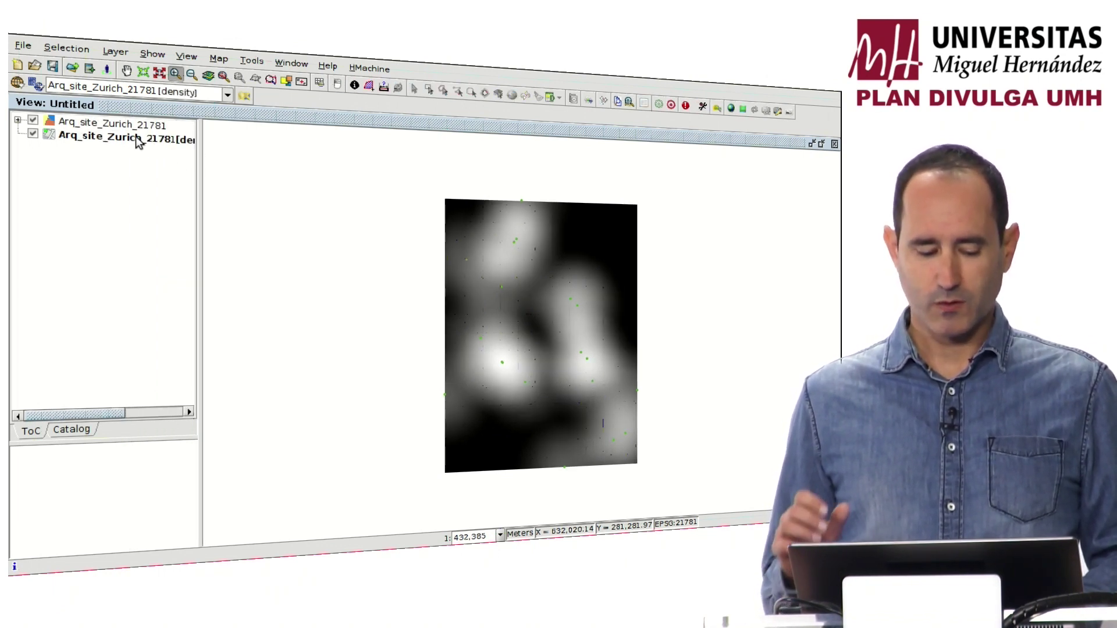
pyautogui.rightClick(138, 141)
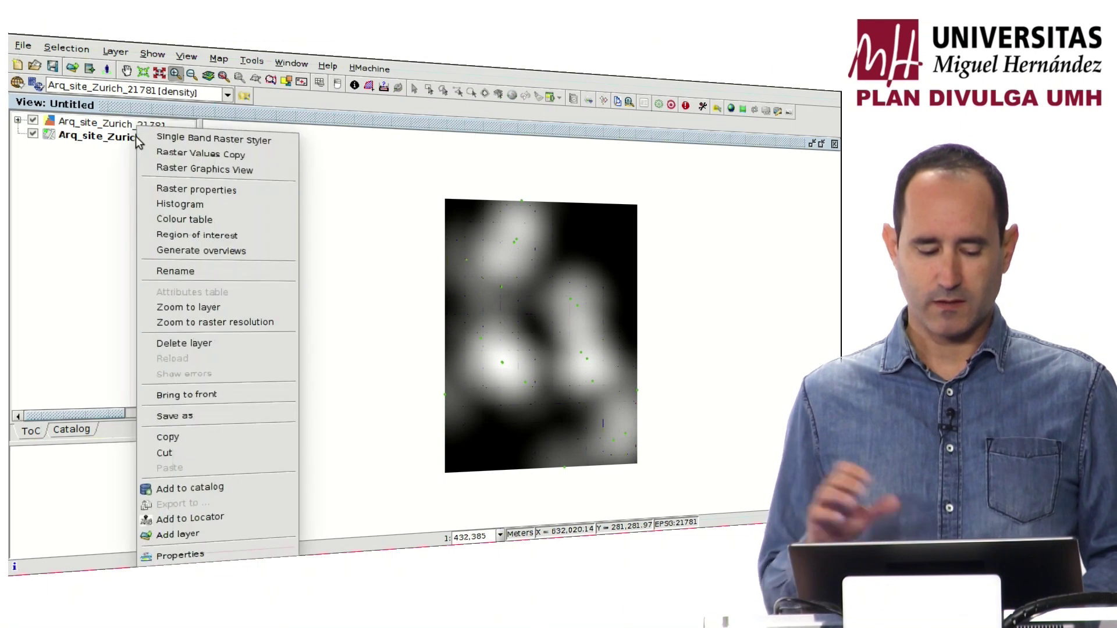
pyautogui.click(187, 221)
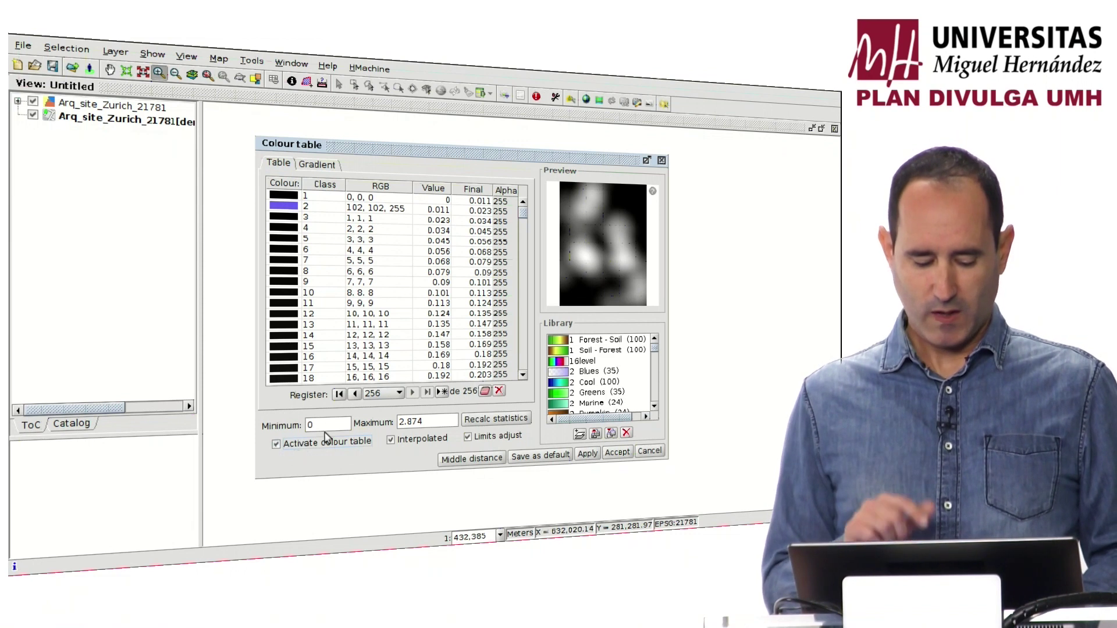
# Preview the Color Wheel Long, Color Wheel Short, DEM screen and MDT2 colour ramps on the density raster
pyautogui.scroll(-3, 593, 378)
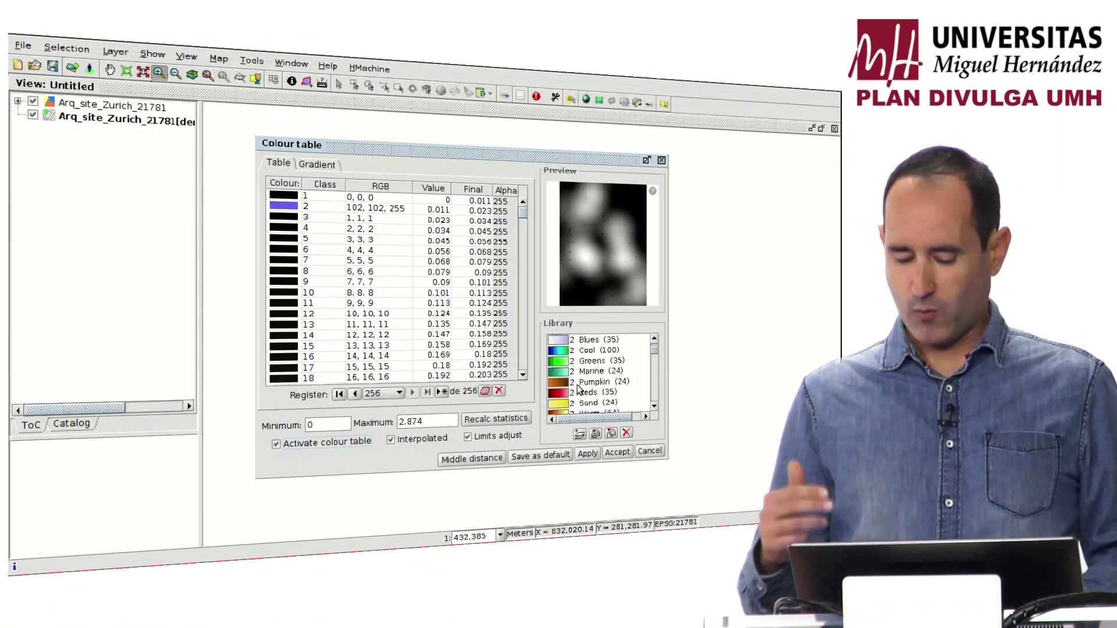
pyautogui.click(582, 383)
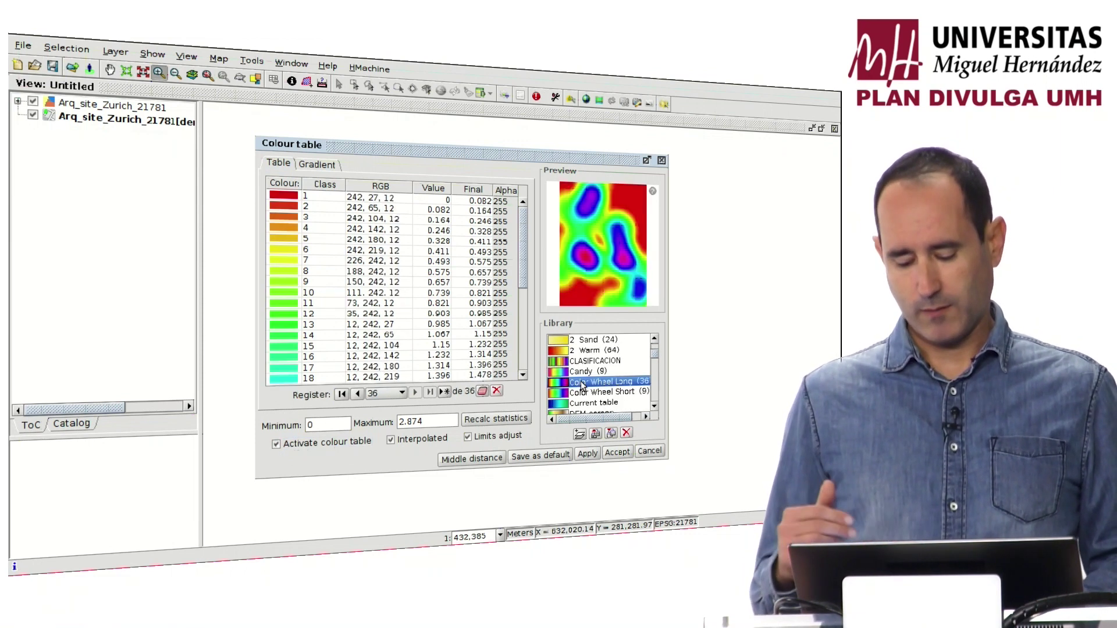
pyautogui.click(587, 393)
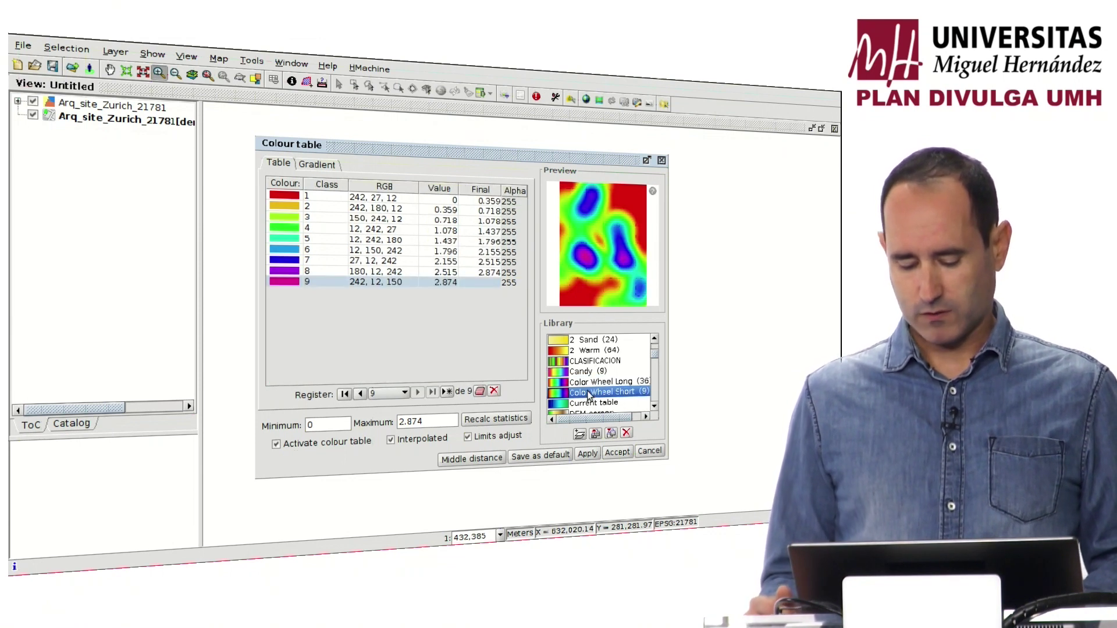
pyautogui.scroll(-1, 595, 381)
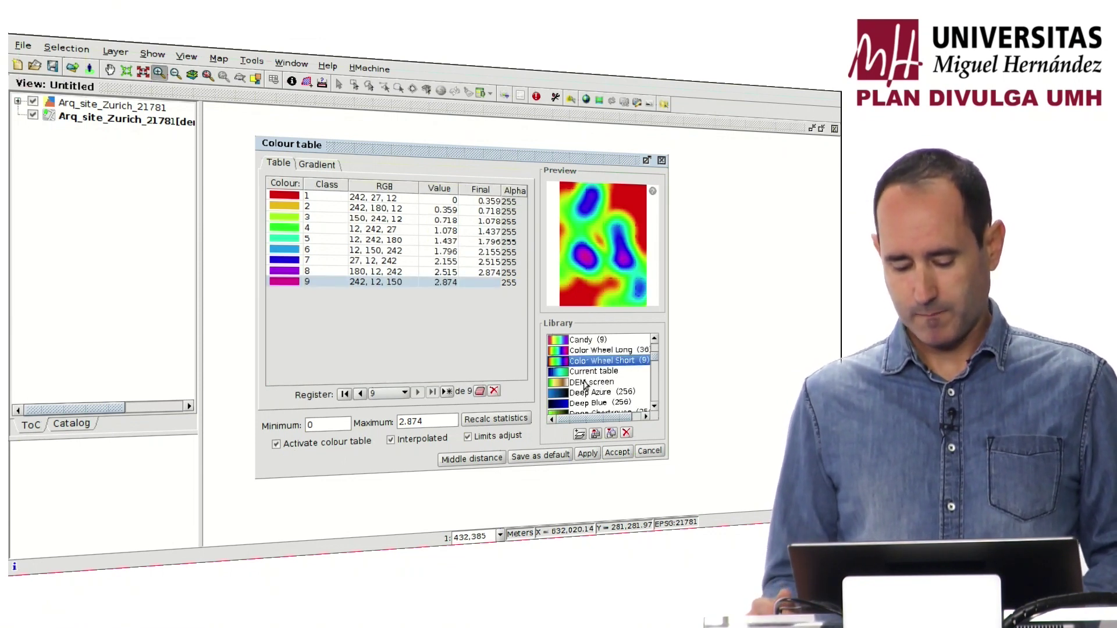
pyautogui.click(586, 384)
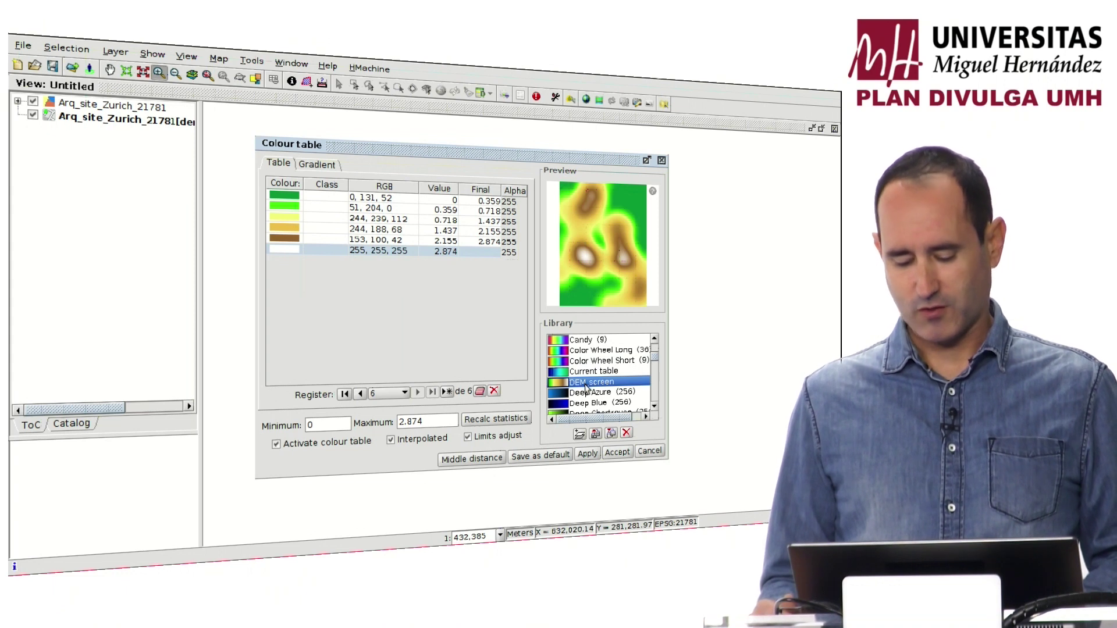
pyautogui.scroll(-4, 587, 387)
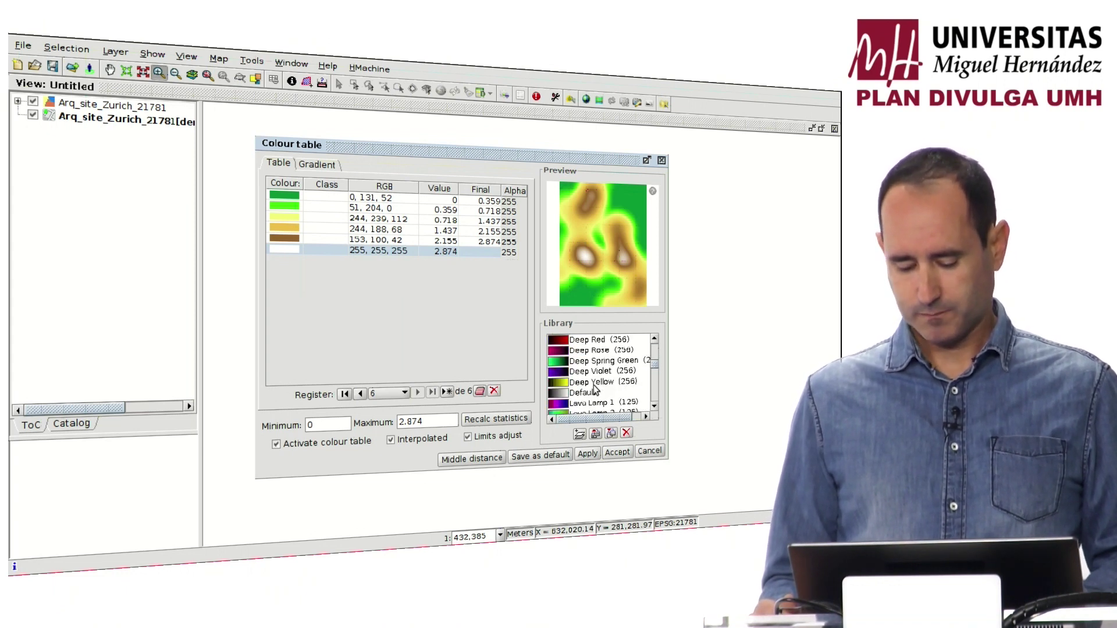
pyautogui.scroll(-4, 595, 387)
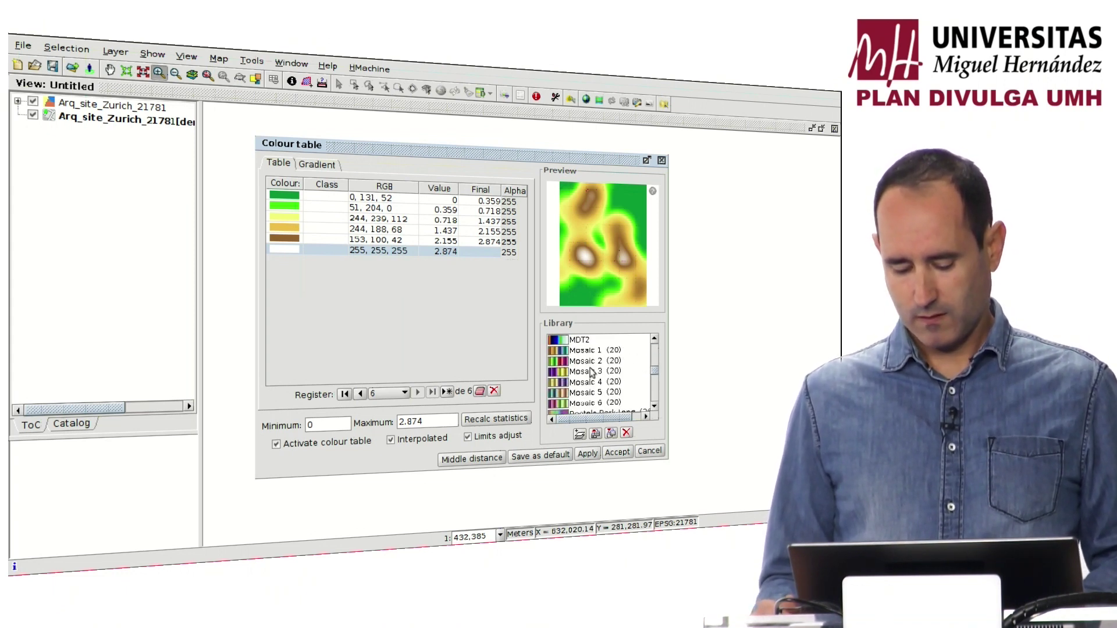
pyautogui.click(587, 340)
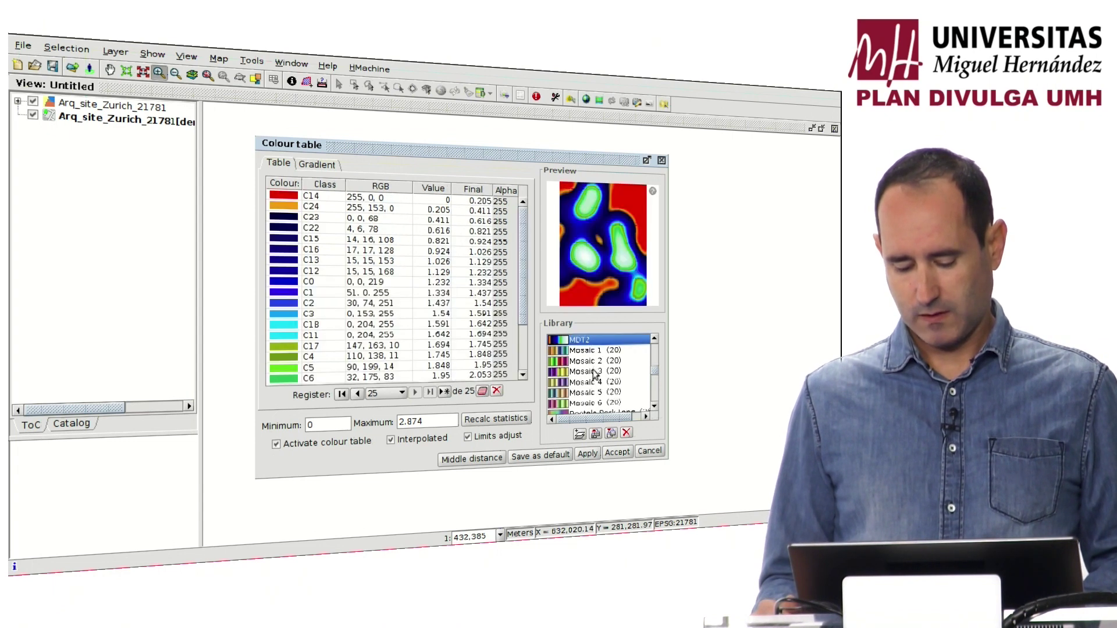
# Preview the blue-green-red-yellow, blue-pastel-red, green-red-blue and green-white-exponential colour ramps on the density raster
pyautogui.scroll(-1, 594, 375)
pyautogui.scroll(-1, 595, 375)
pyautogui.scroll(-5, 595, 376)
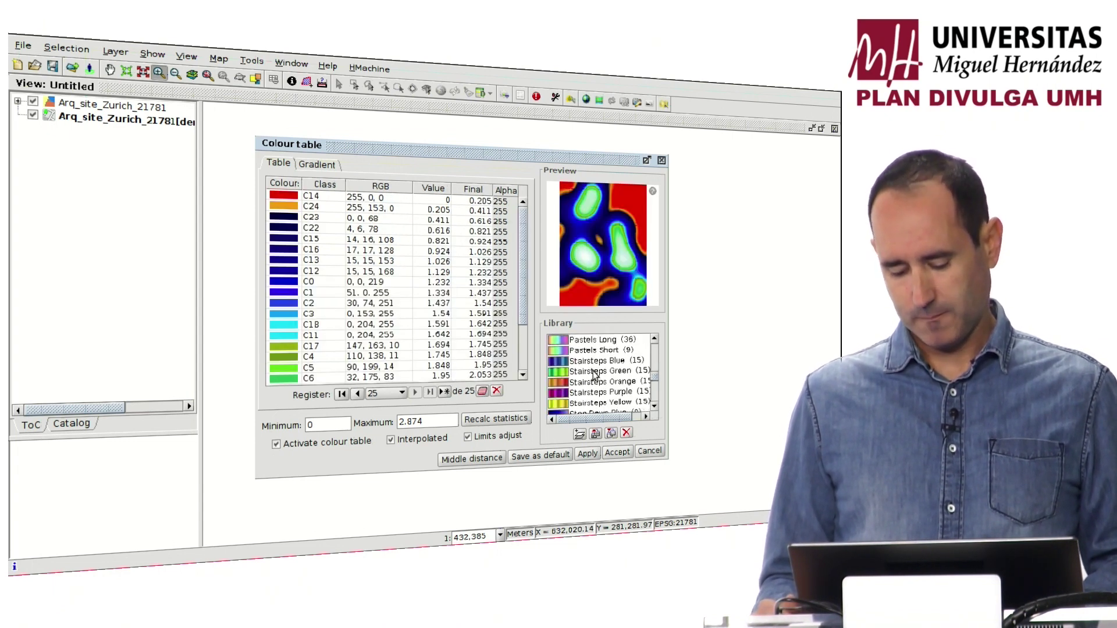
pyautogui.scroll(-1, 595, 375)
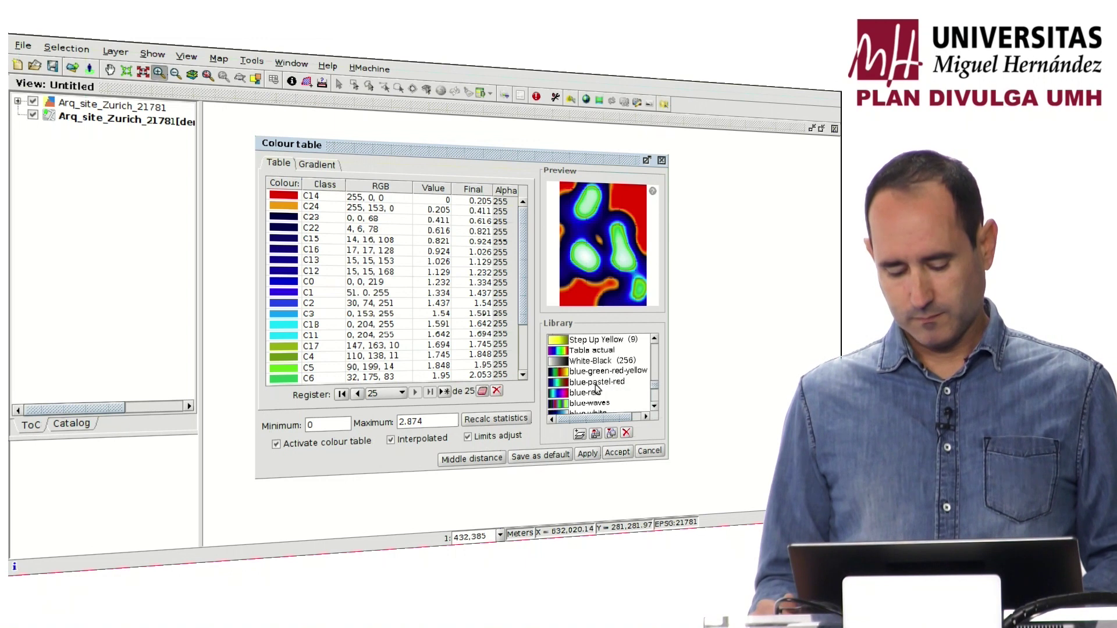
pyautogui.click(598, 372)
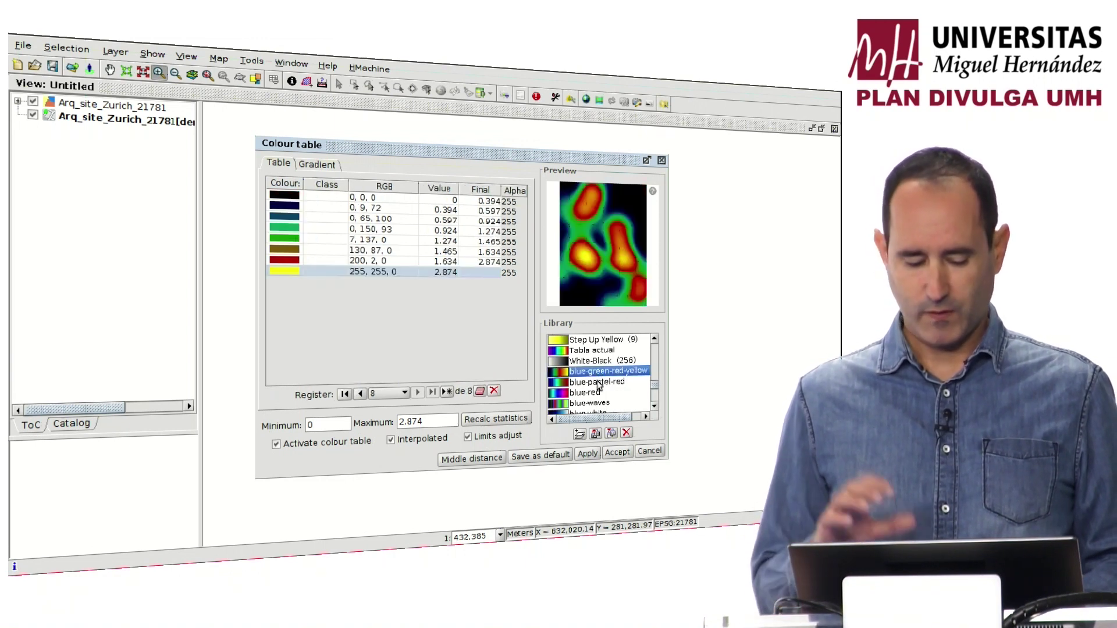
pyautogui.click(599, 383)
pyautogui.scroll(-1, 599, 385)
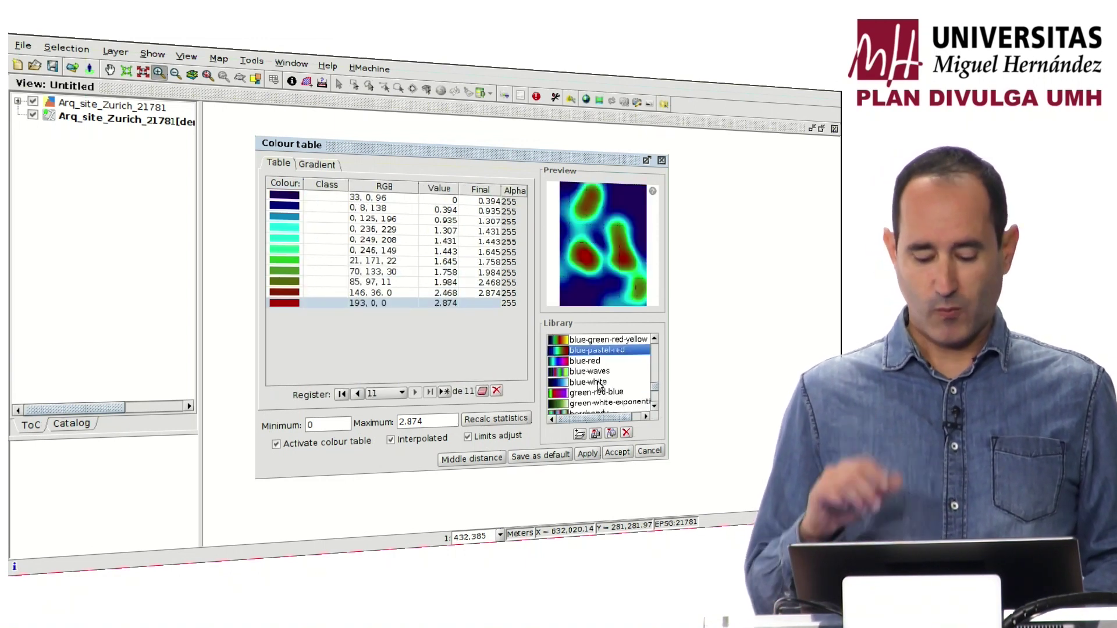
pyautogui.click(604, 393)
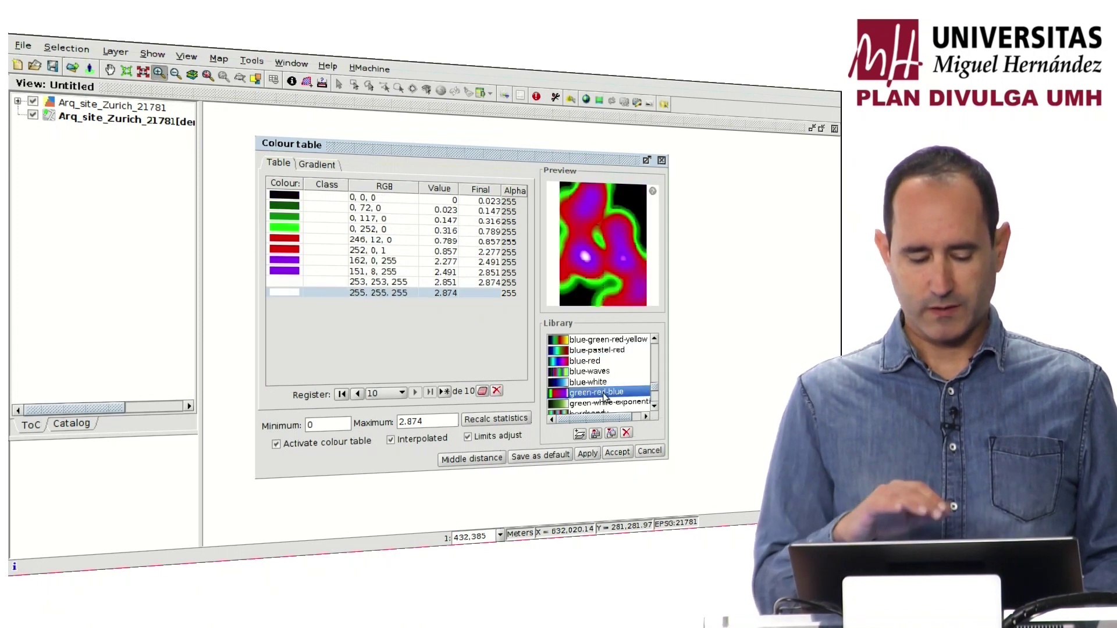
pyautogui.scroll(-1, 597, 384)
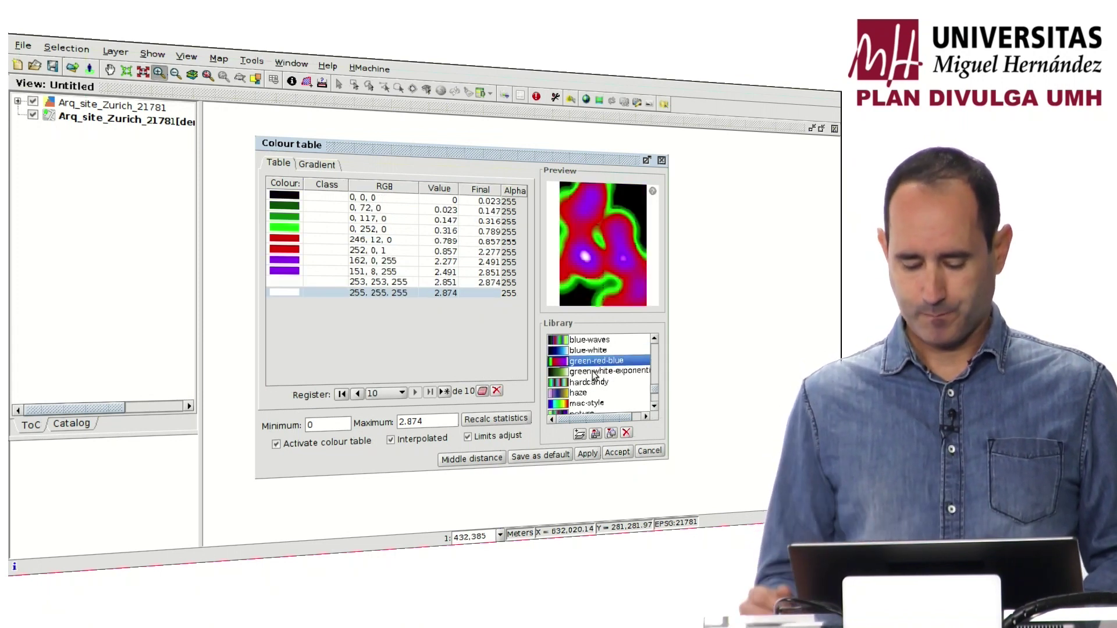
pyautogui.click(595, 371)
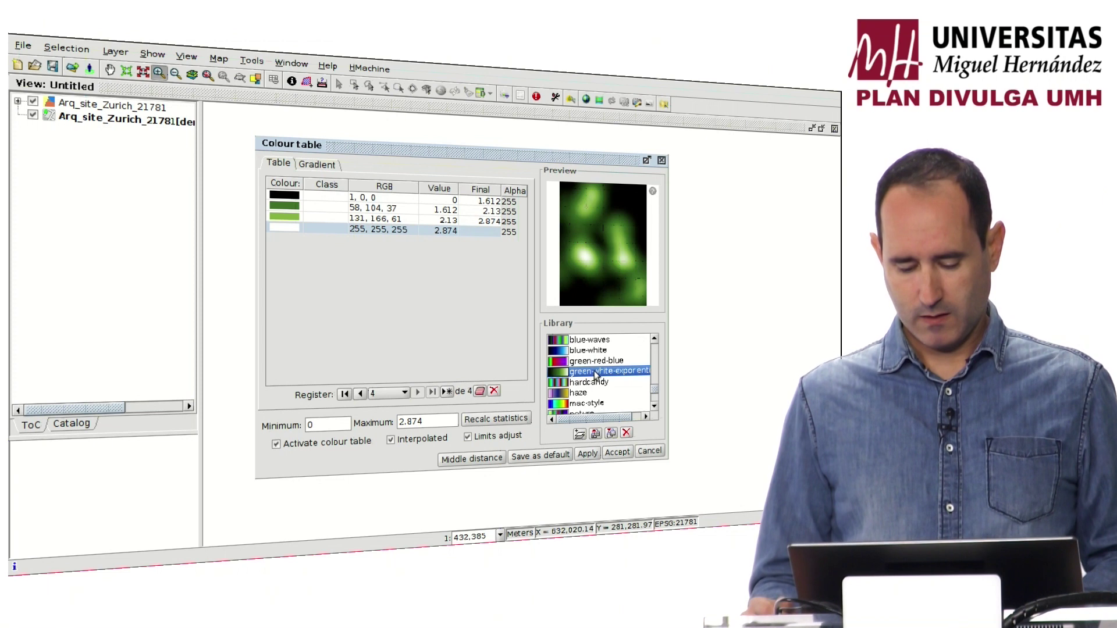
# Apply the red-temperature colour ramp from the library to the density raster
pyautogui.scroll(-1, 605, 389)
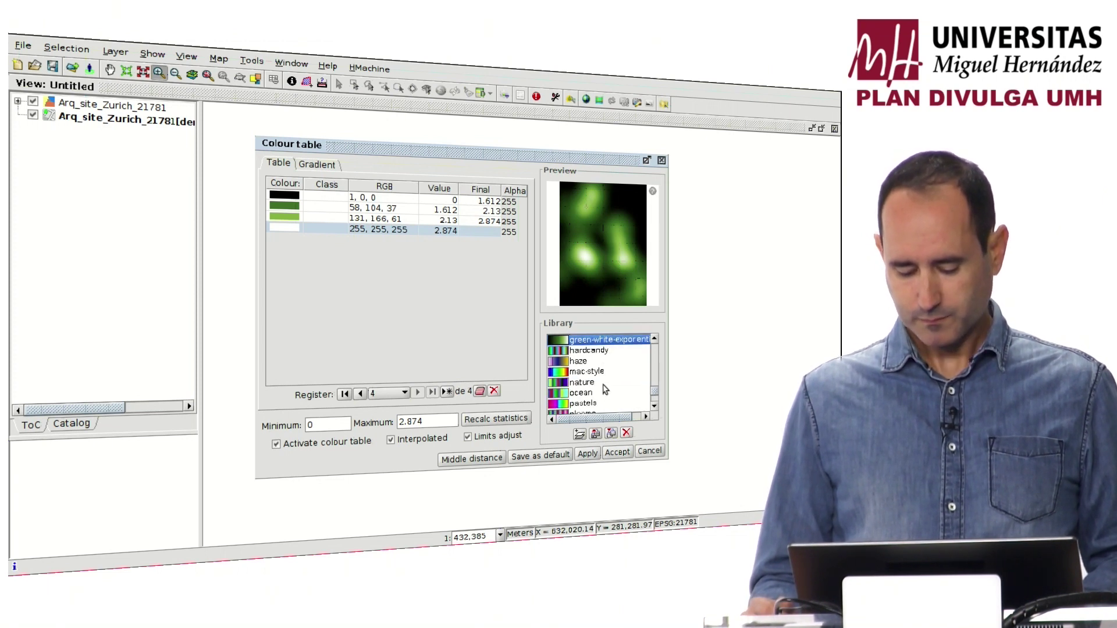
pyautogui.scroll(-1, 605, 389)
pyautogui.scroll(-2, 605, 389)
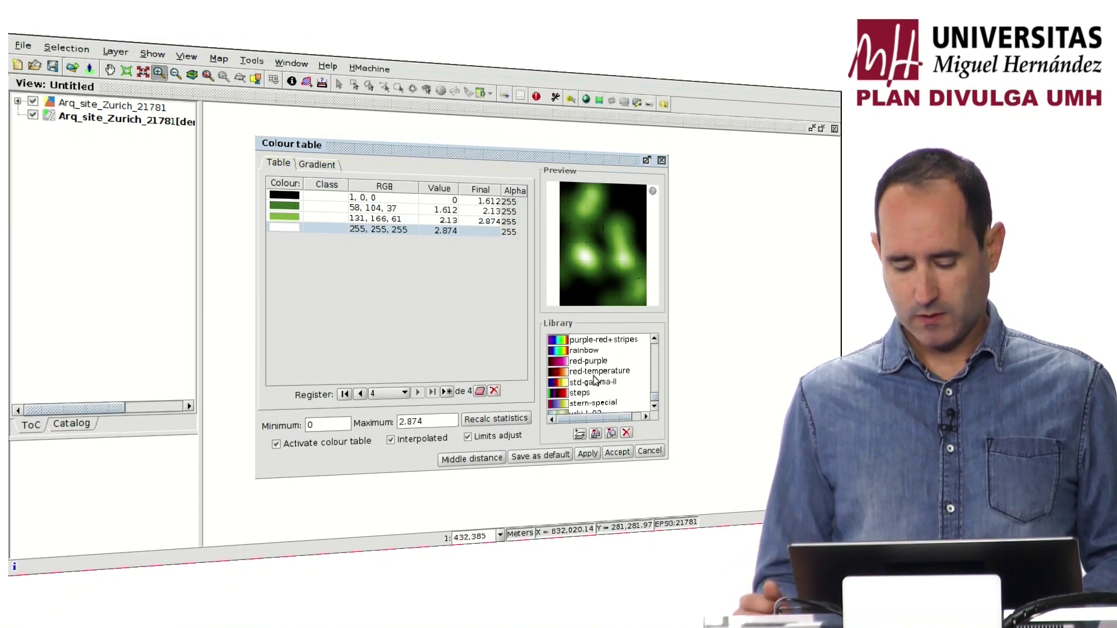
pyautogui.click(593, 372)
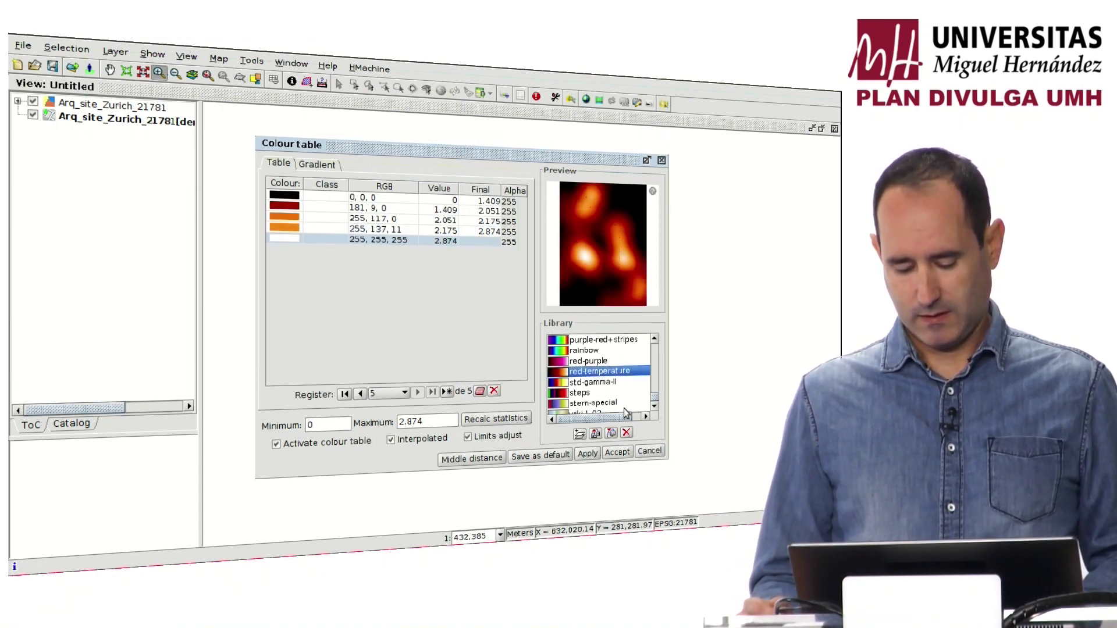
pyautogui.scroll(-1, 612, 406)
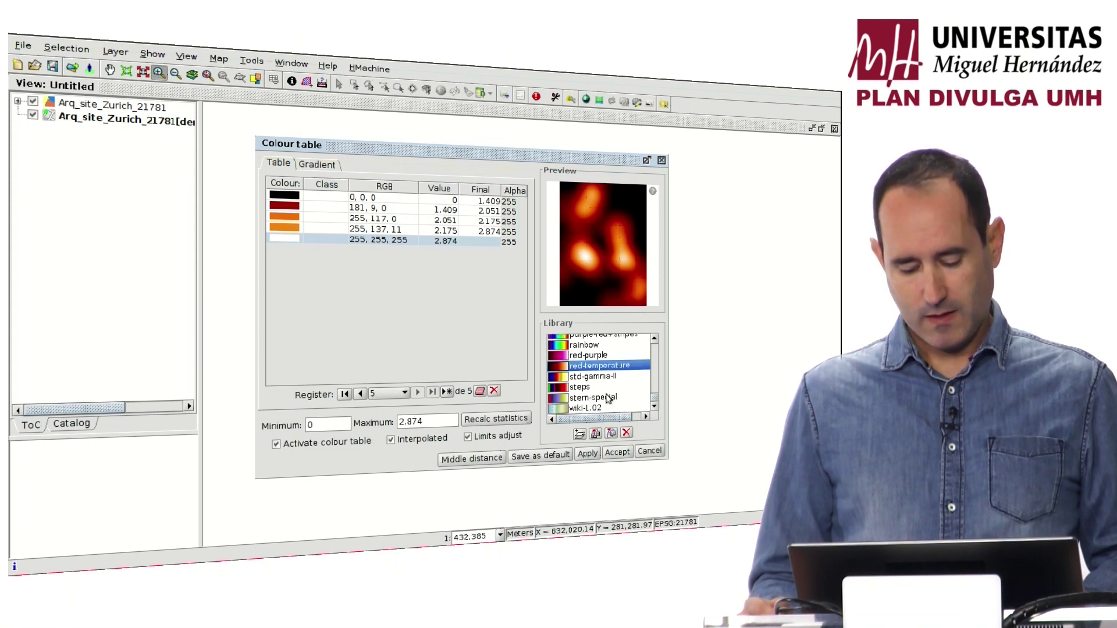
pyautogui.click(617, 453)
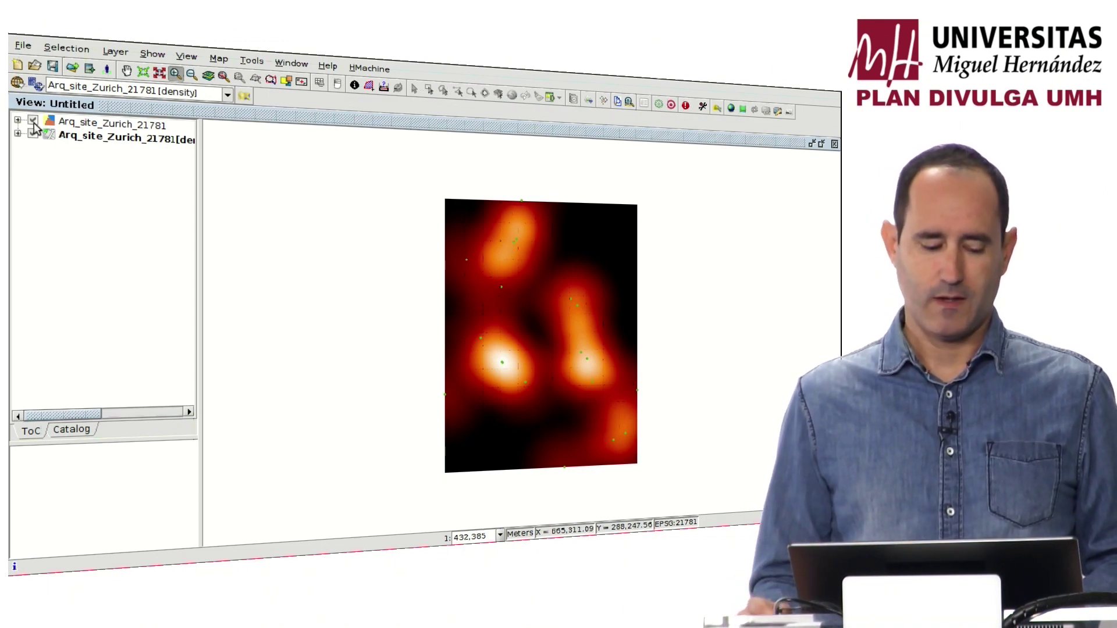
# Add DEM_Zurich_21781_smaller2.tif from 1-gvSIG_Archaeology to the view, loading it normally instead of tiled
pyautogui.click(72, 68)
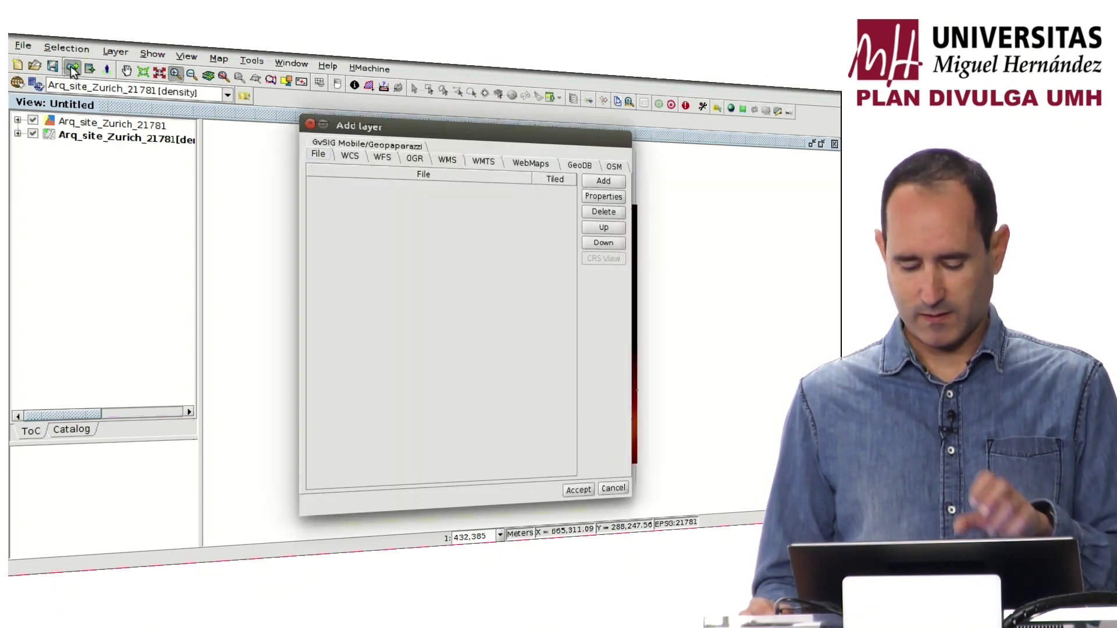
pyautogui.click(596, 183)
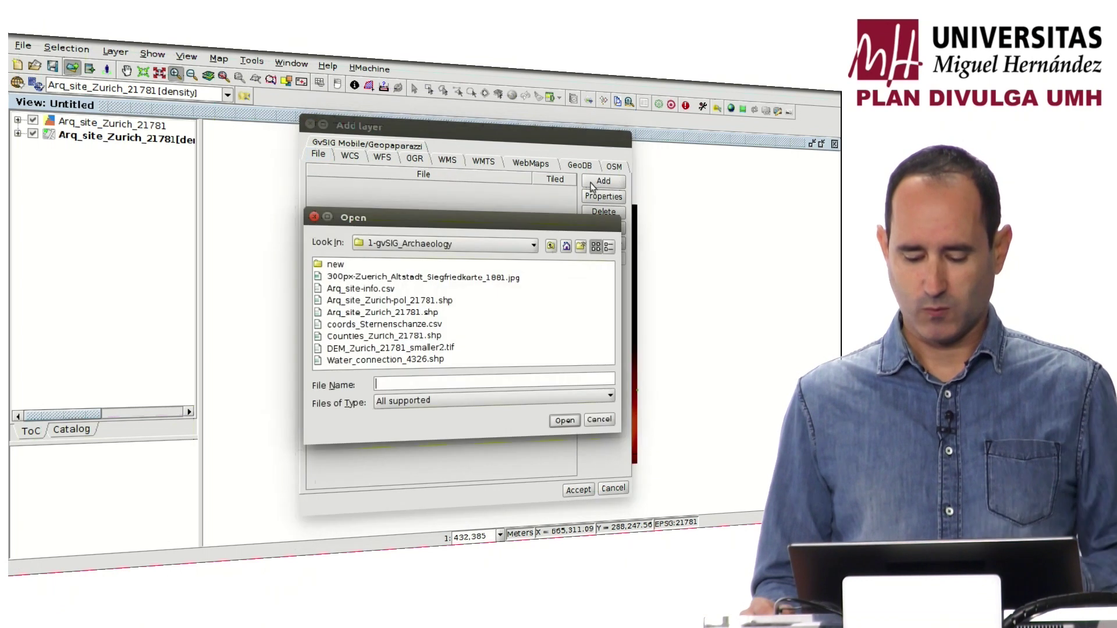
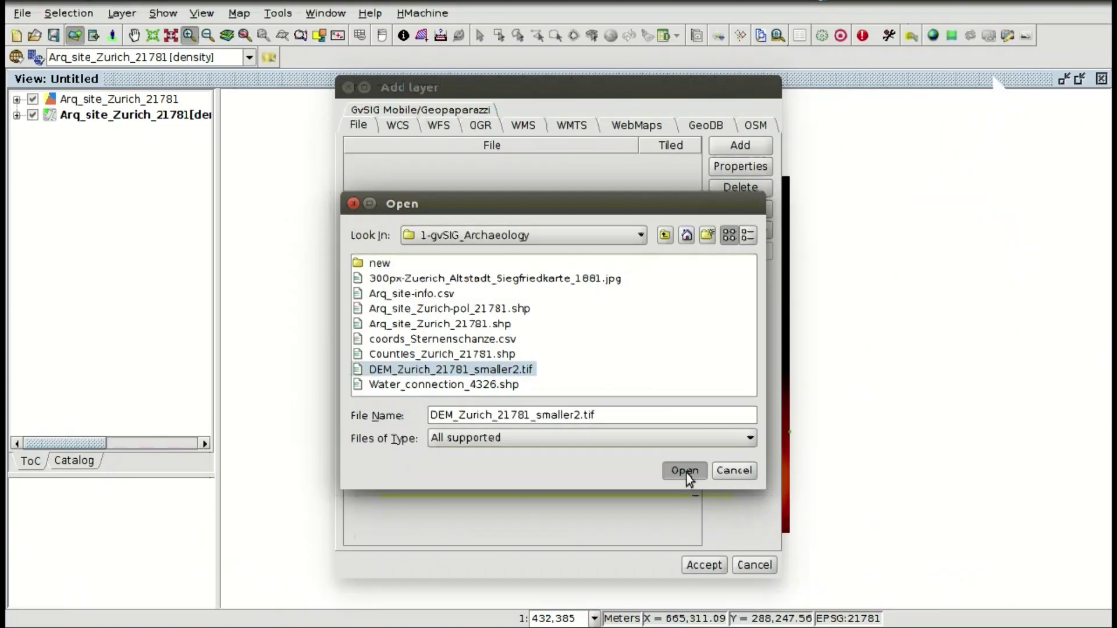
pyautogui.click(565, 421)
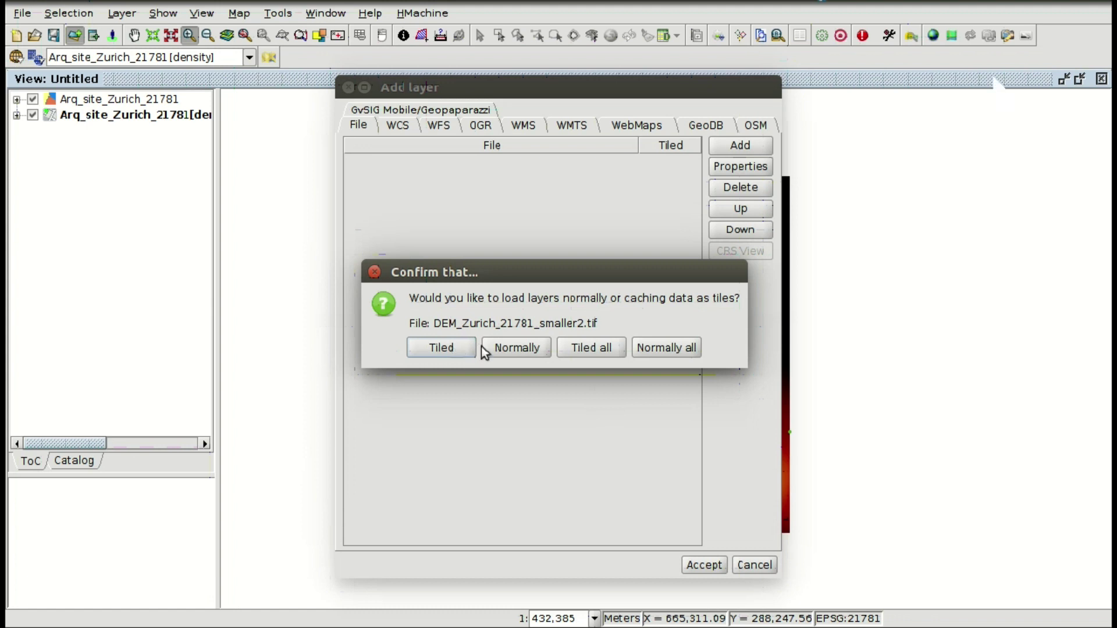
pyautogui.click(515, 347)
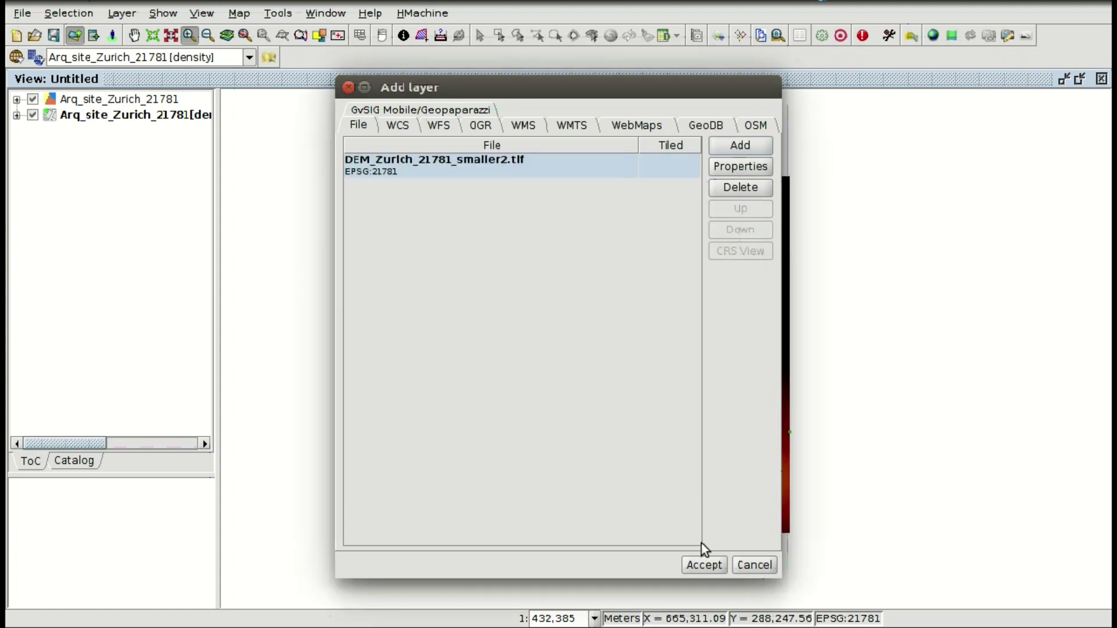
pyautogui.click(701, 563)
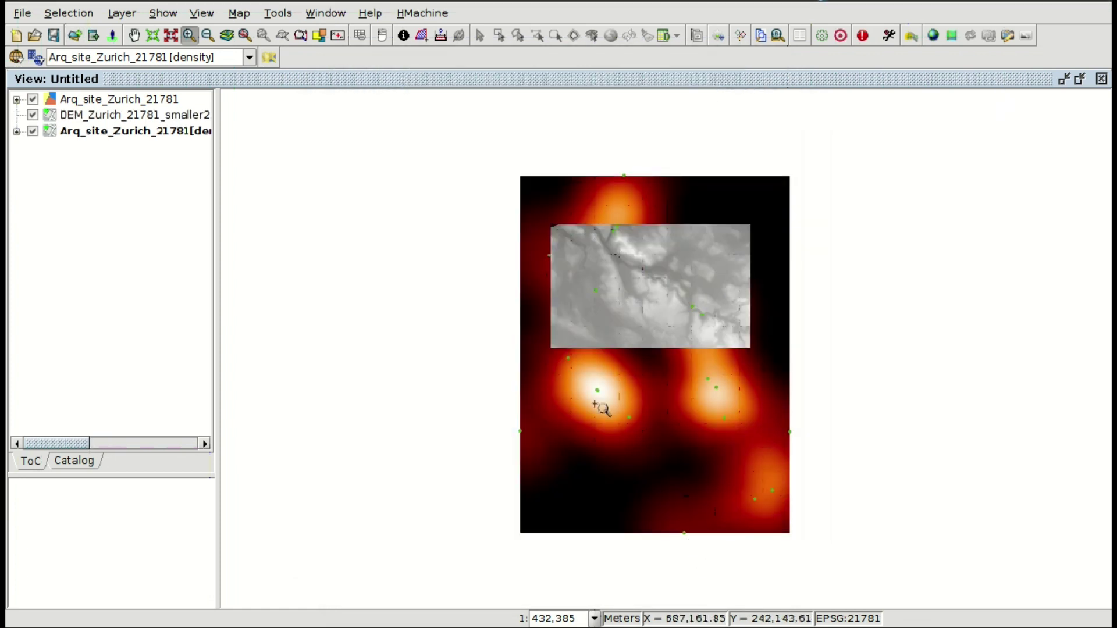
# Hide the density raster layer, and switch the DEM and the site points off and back on to compare them
pyautogui.click(32, 131)
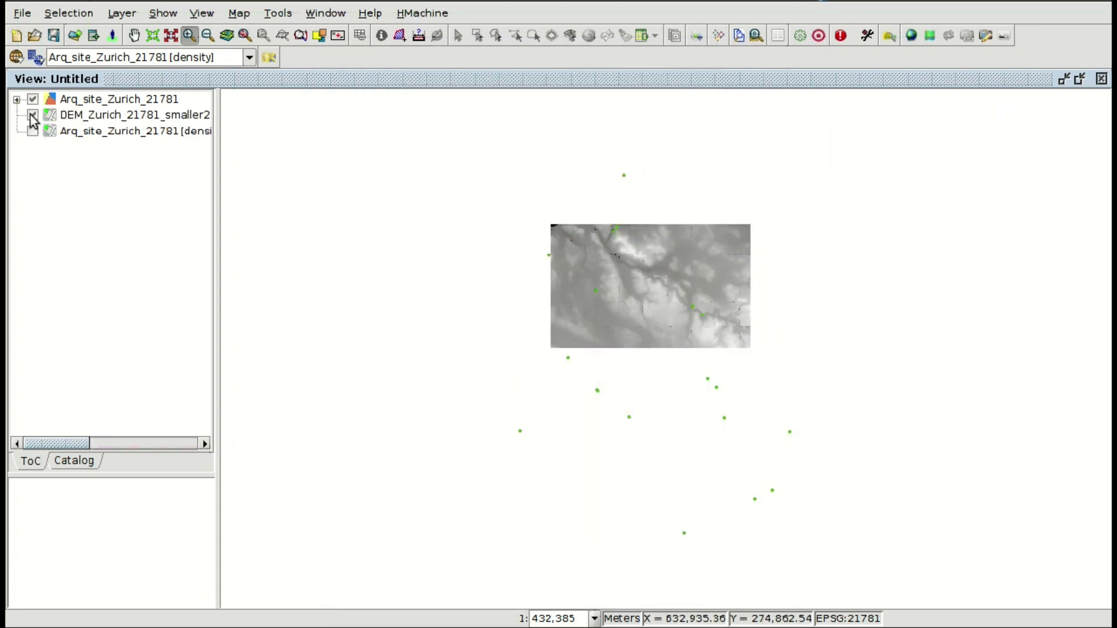
pyautogui.click(32, 116)
pyautogui.click(32, 114)
pyautogui.click(33, 99)
pyautogui.click(32, 99)
pyautogui.click(154, 131)
# Enlarge the marker symbol of the Arq_site_Zurich_21781 points so the sites stand out over the DEM
pyautogui.click(590, 250)
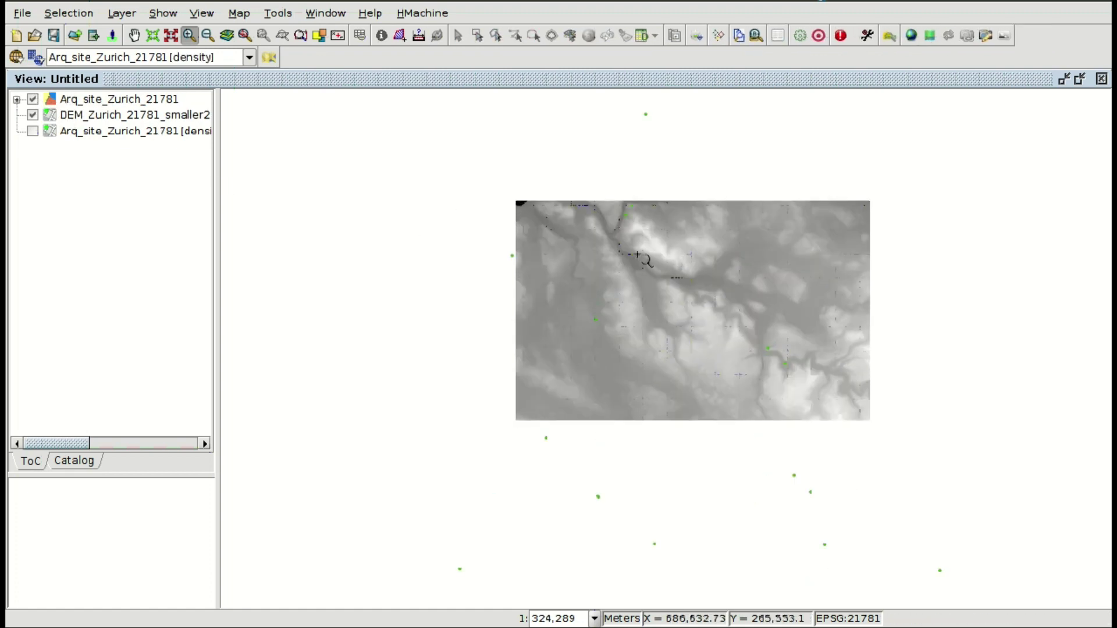
pyautogui.click(778, 256)
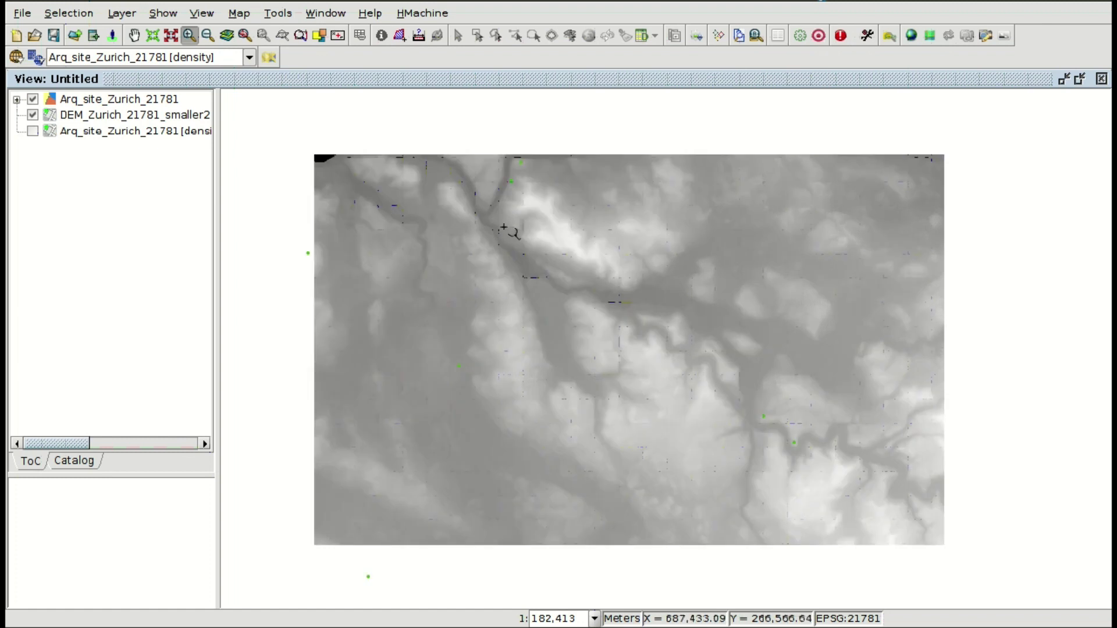
pyautogui.click(16, 99)
pyautogui.doubleClick(69, 114)
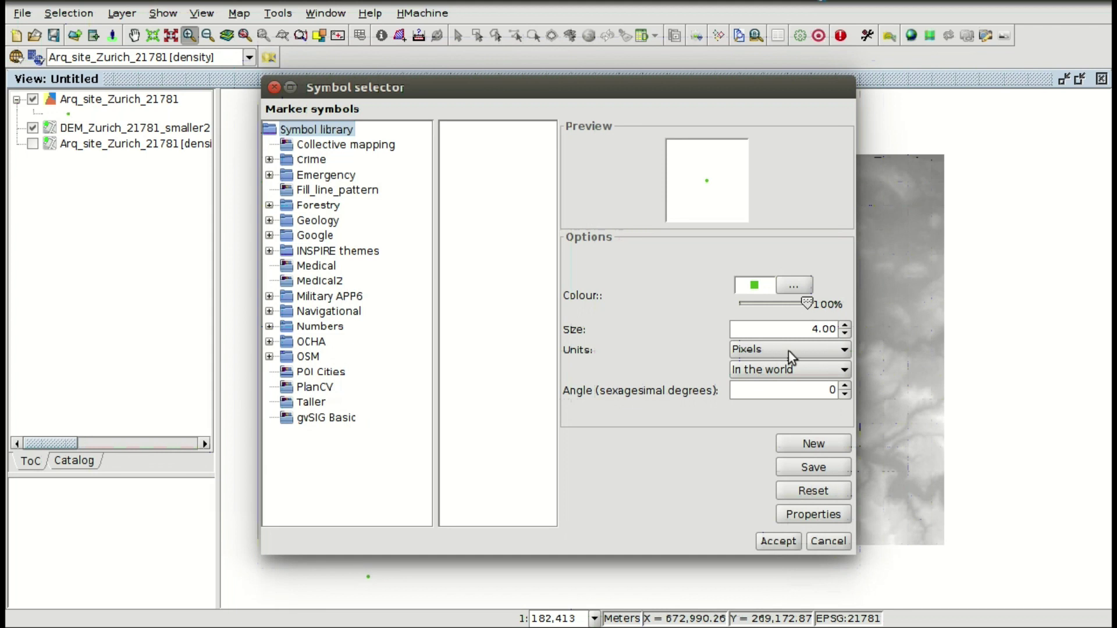
pyautogui.click(845, 326)
pyautogui.click(845, 325)
pyautogui.click(790, 541)
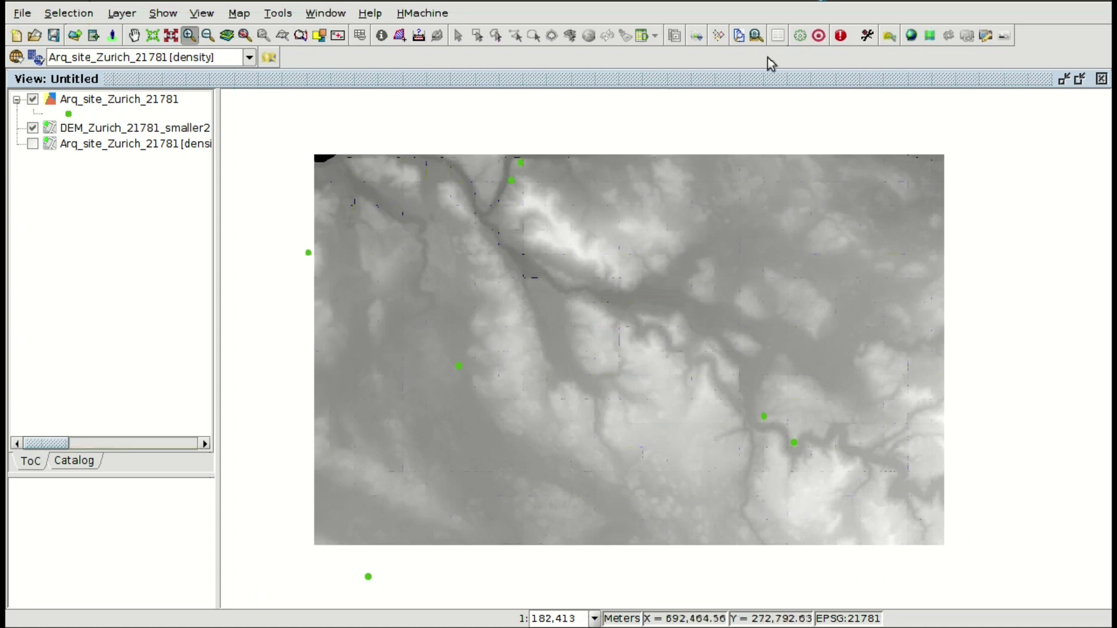
# Clear the geoprocessing toolbox filter and browse the SEXTANTE basic raster, reclassification, and rasterization and interpolation tools
pyautogui.click(801, 39)
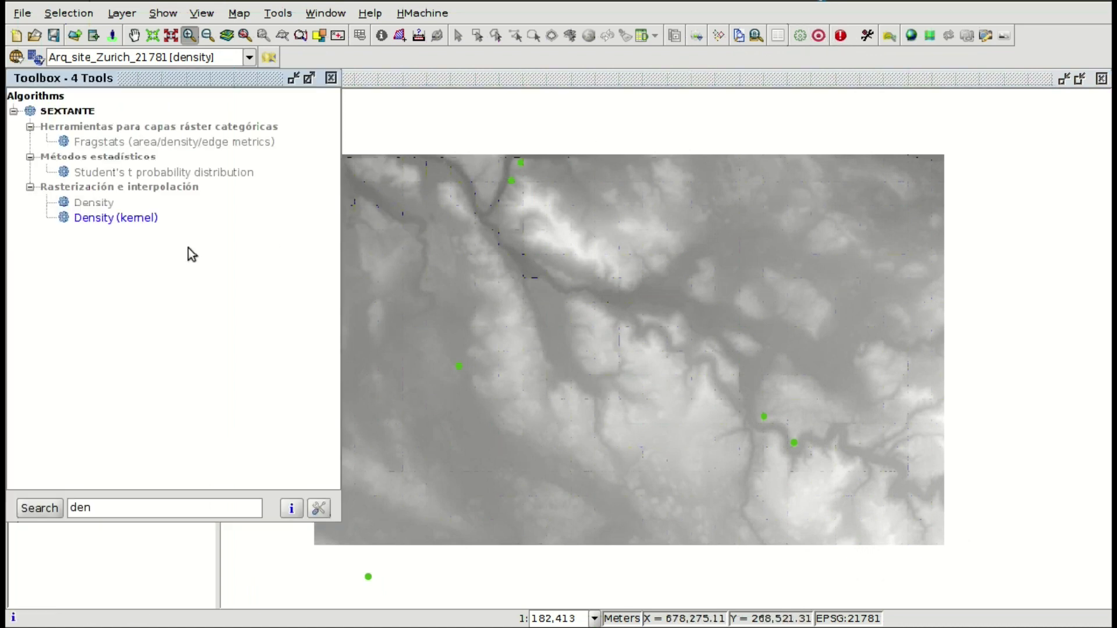
pyautogui.click(98, 507)
pyautogui.moveTo(98, 507); pyautogui.dragTo(63, 506)
pyautogui.press('BackSpace')
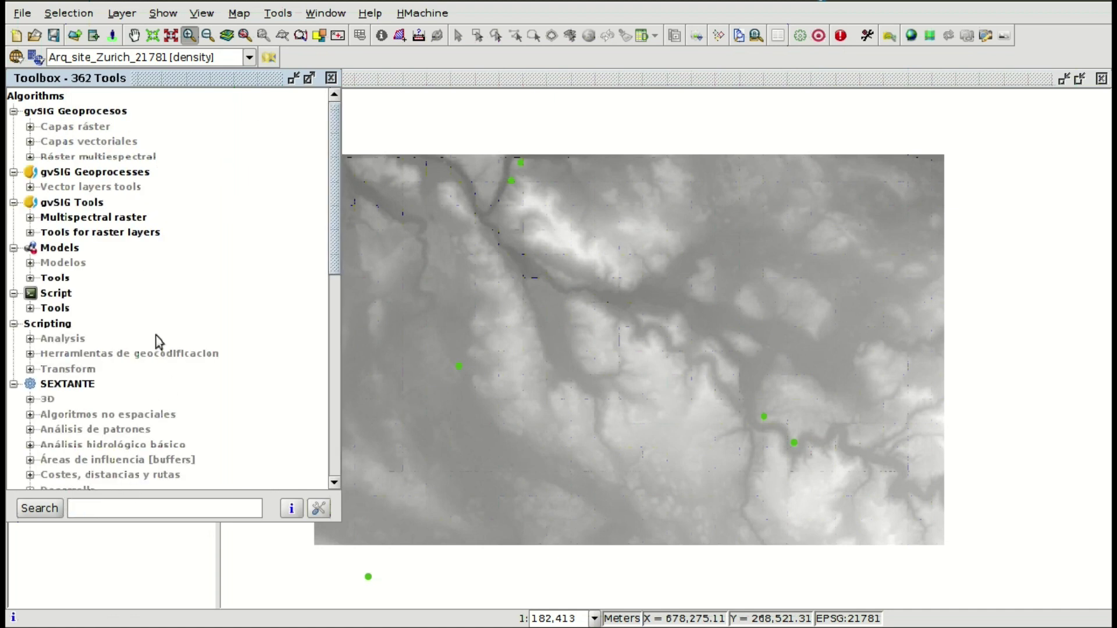
pyautogui.scroll(-3, 157, 323)
pyautogui.scroll(-7, 156, 323)
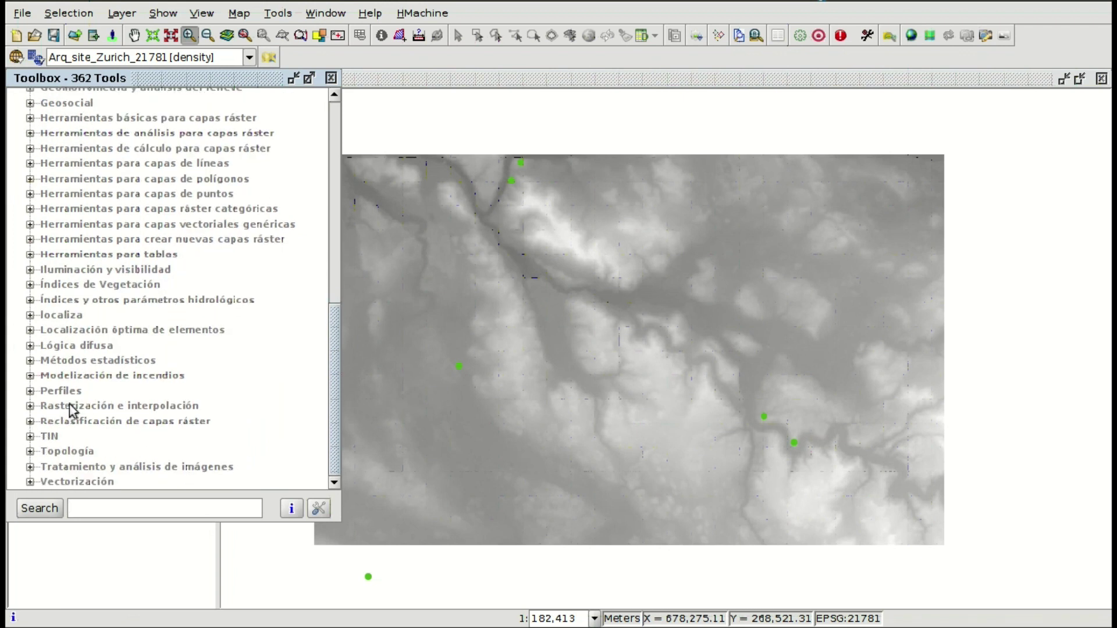
pyautogui.scroll(5, 102, 344)
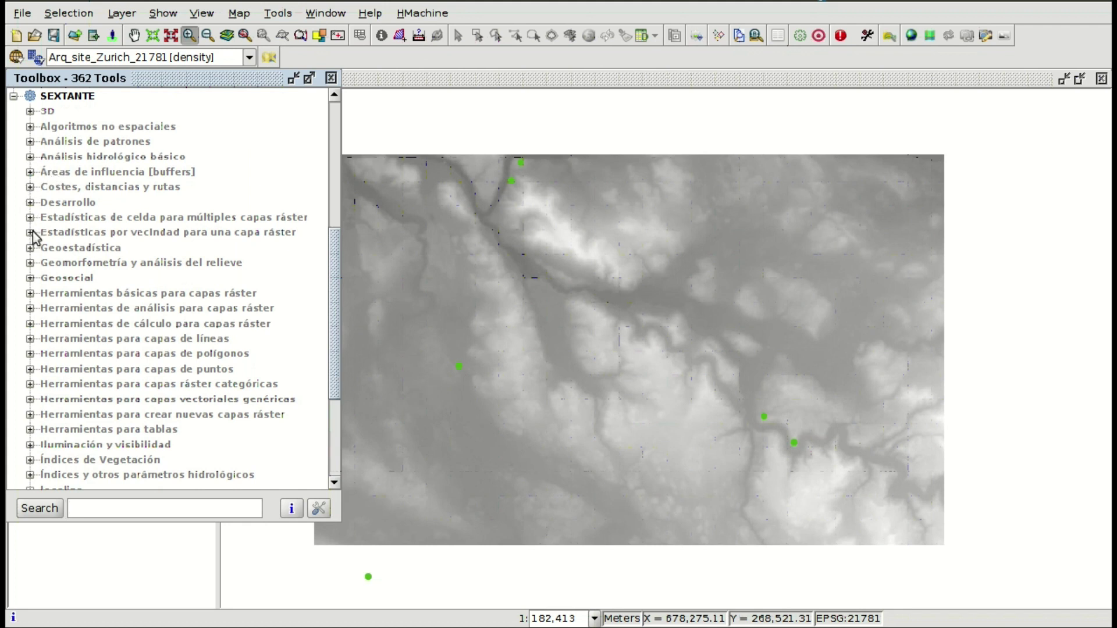
pyautogui.click(29, 293)
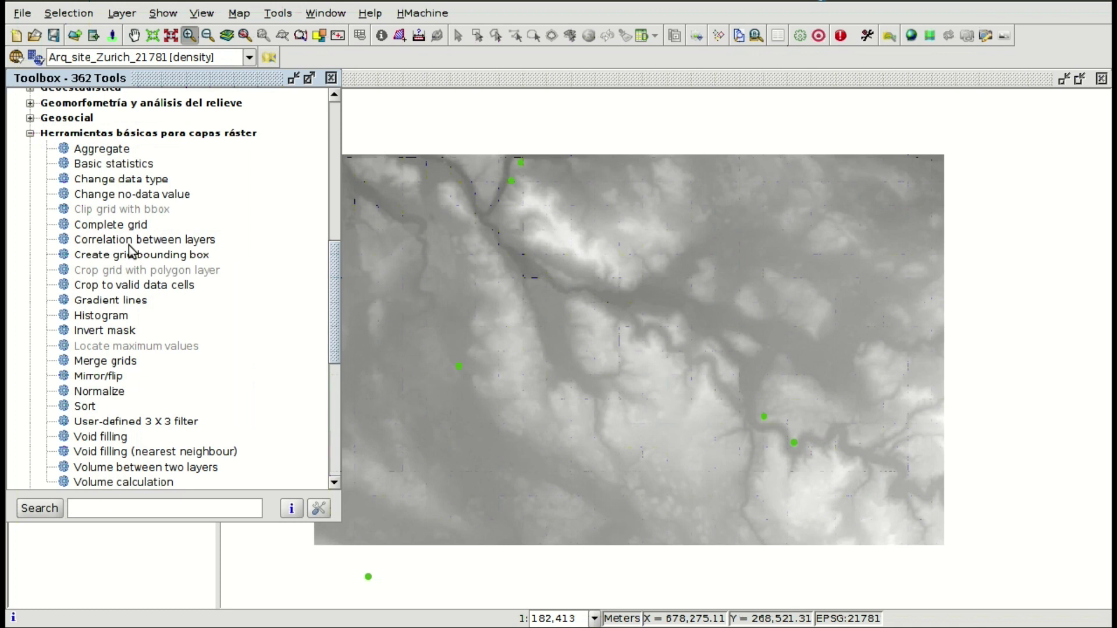
pyautogui.scroll(-7, 131, 251)
pyautogui.scroll(-2, 130, 251)
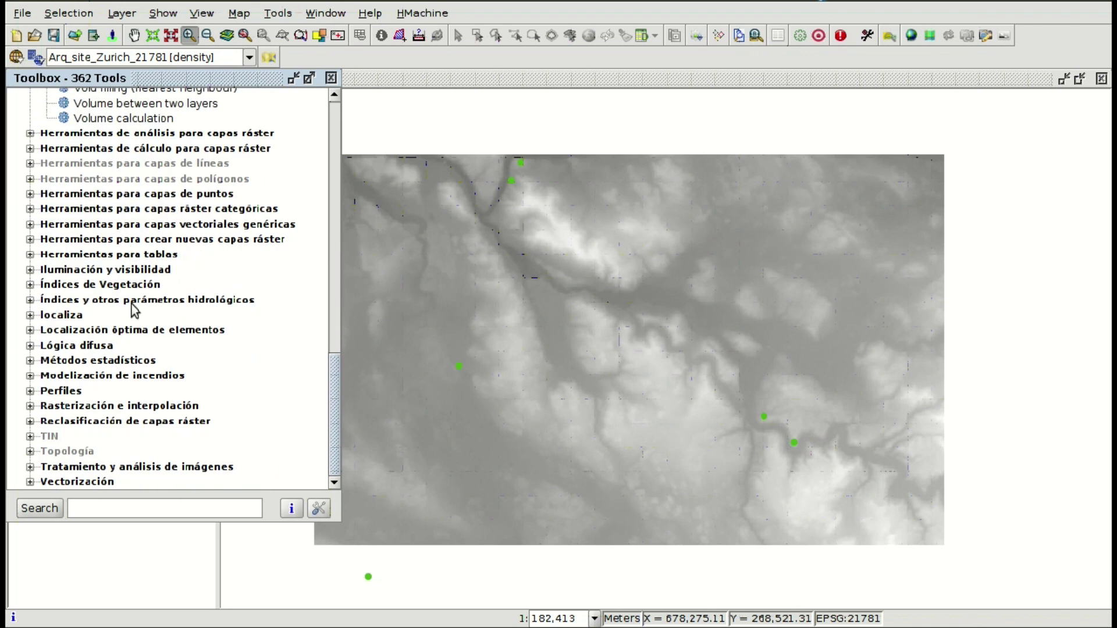
pyautogui.click(29, 421)
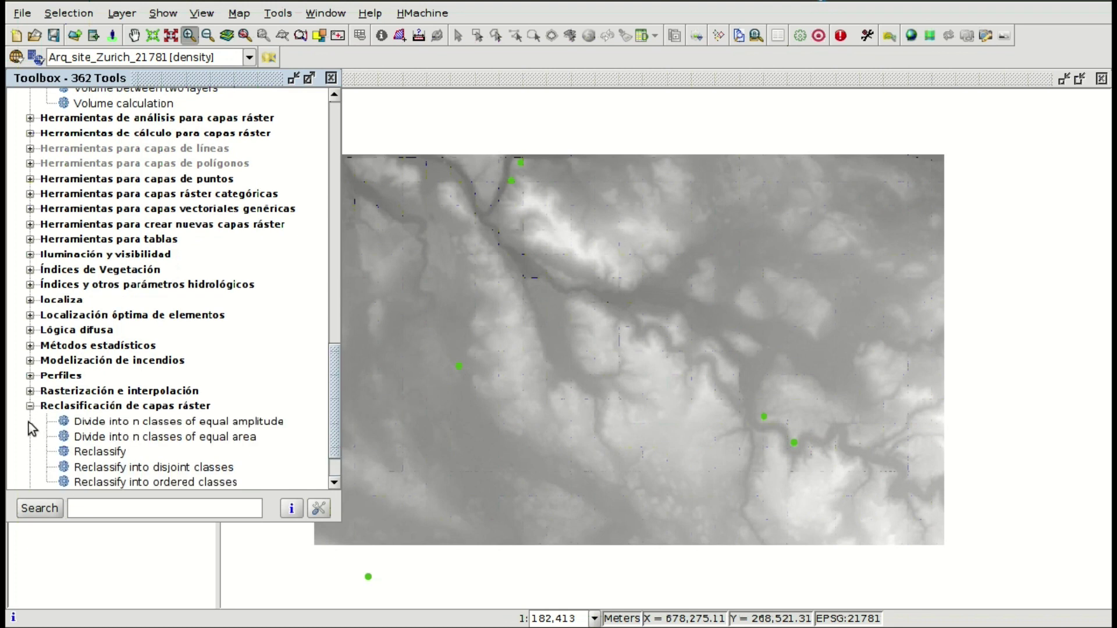
pyautogui.scroll(-2, 119, 407)
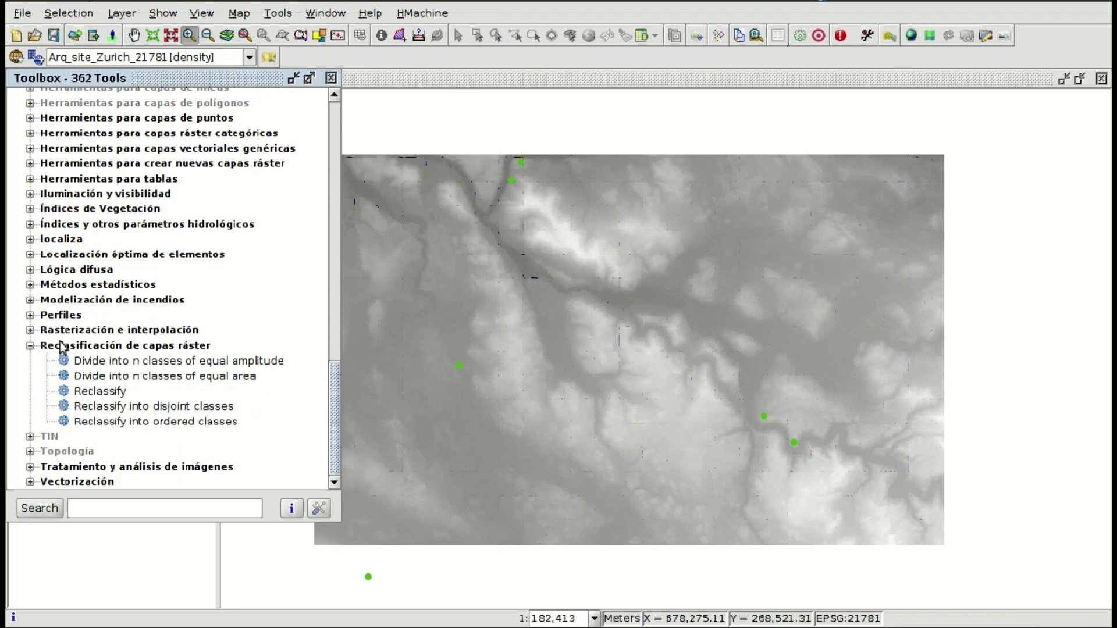
pyautogui.click(29, 330)
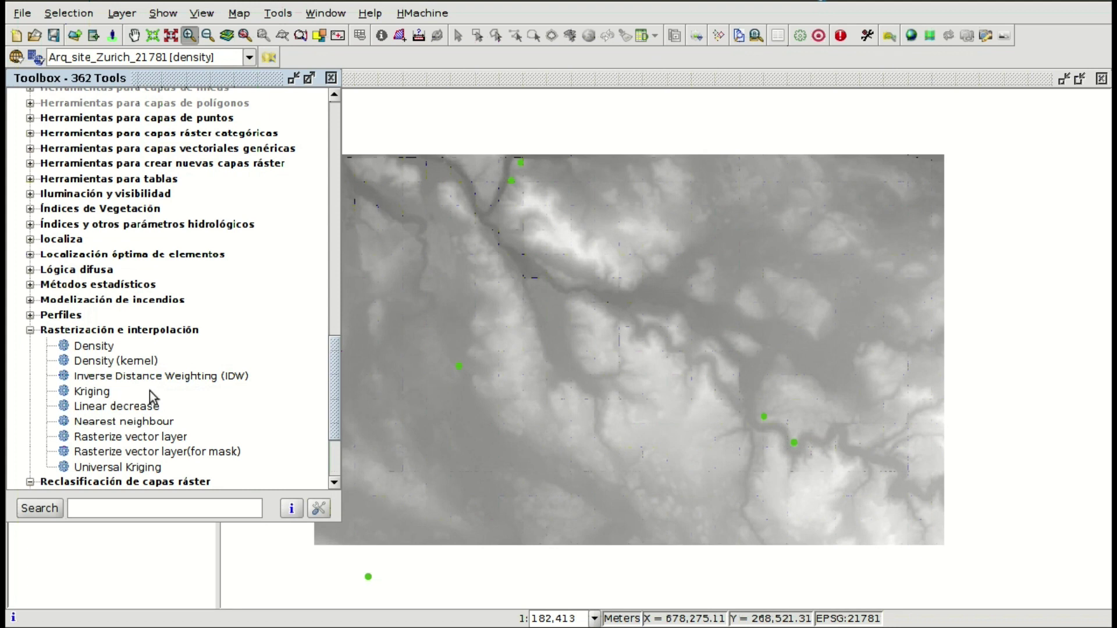
pyautogui.click(141, 514)
pyautogui.write('hil')
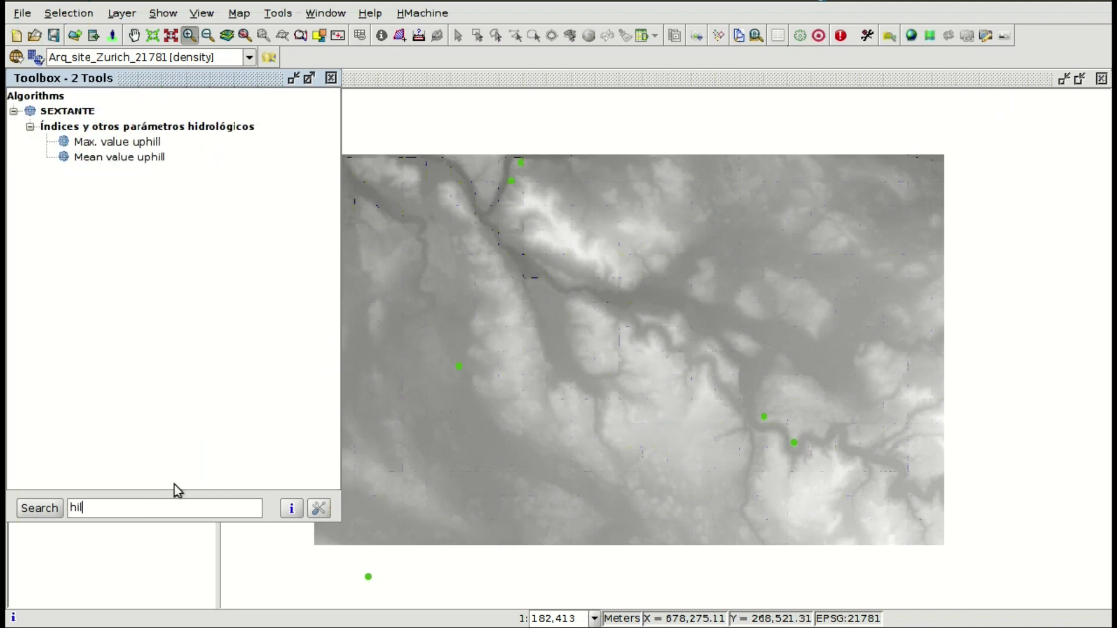
pyautogui.press('BackSpace')
pyautogui.press('BackSpace')
pyautogui.press('BackSpace')
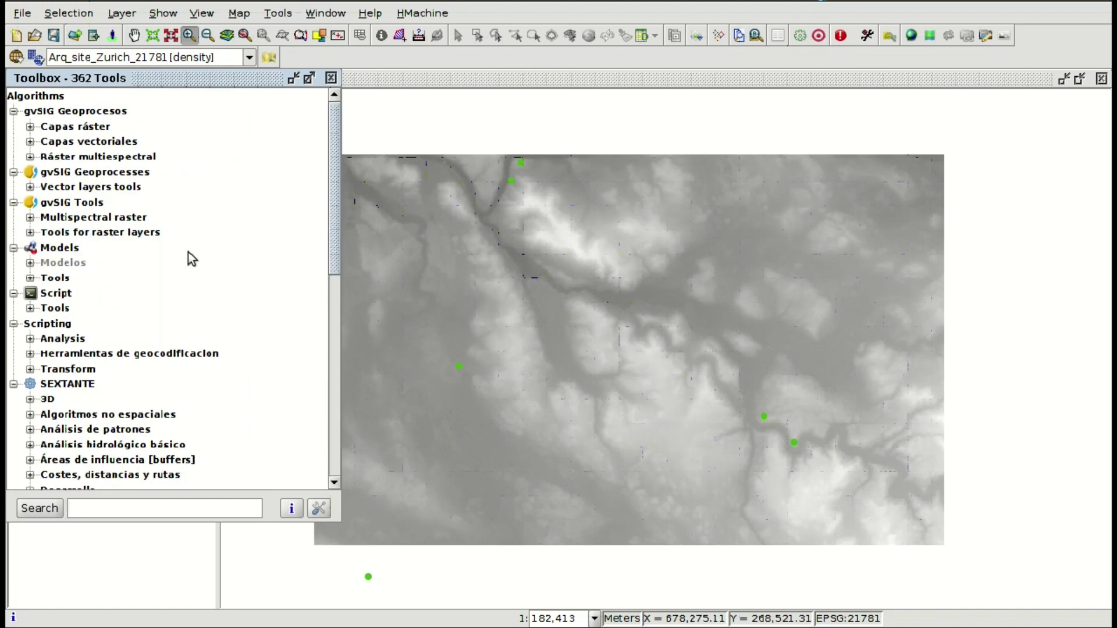
# Filter the toolbox by "sh" and open the SEXTANTE Shaded relief tool
pyautogui.write('s')
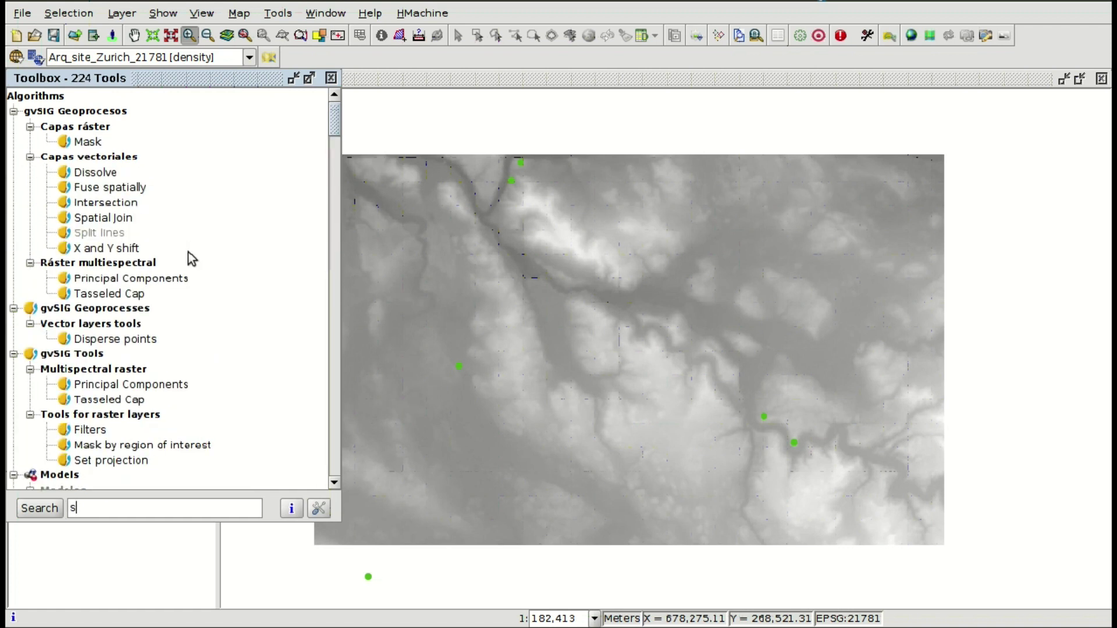
pyautogui.write('h')
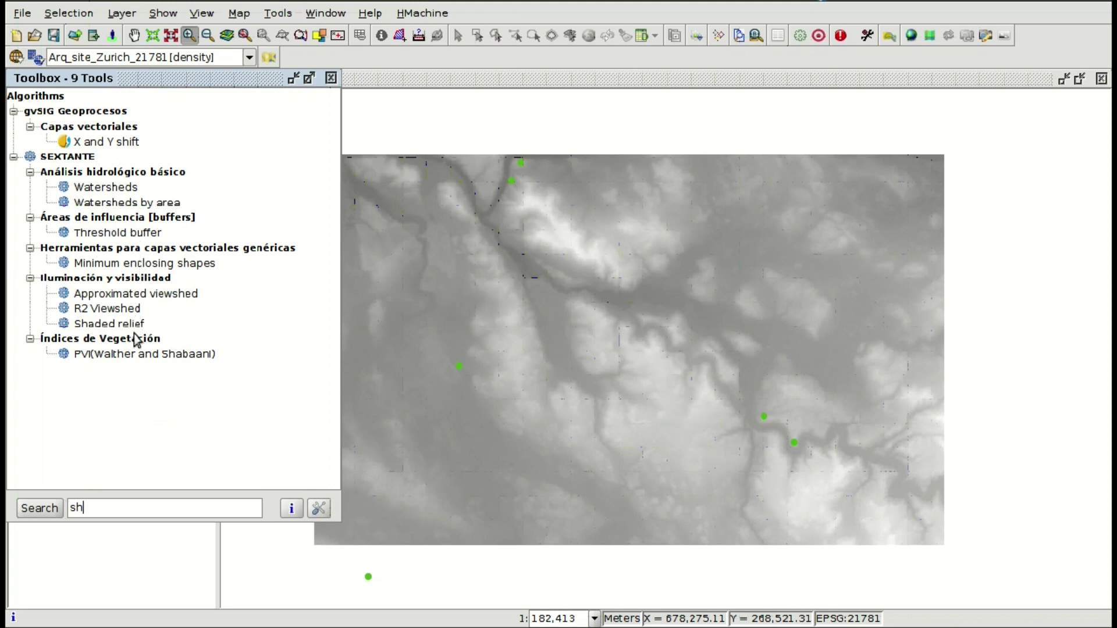
pyautogui.doubleClick(106, 324)
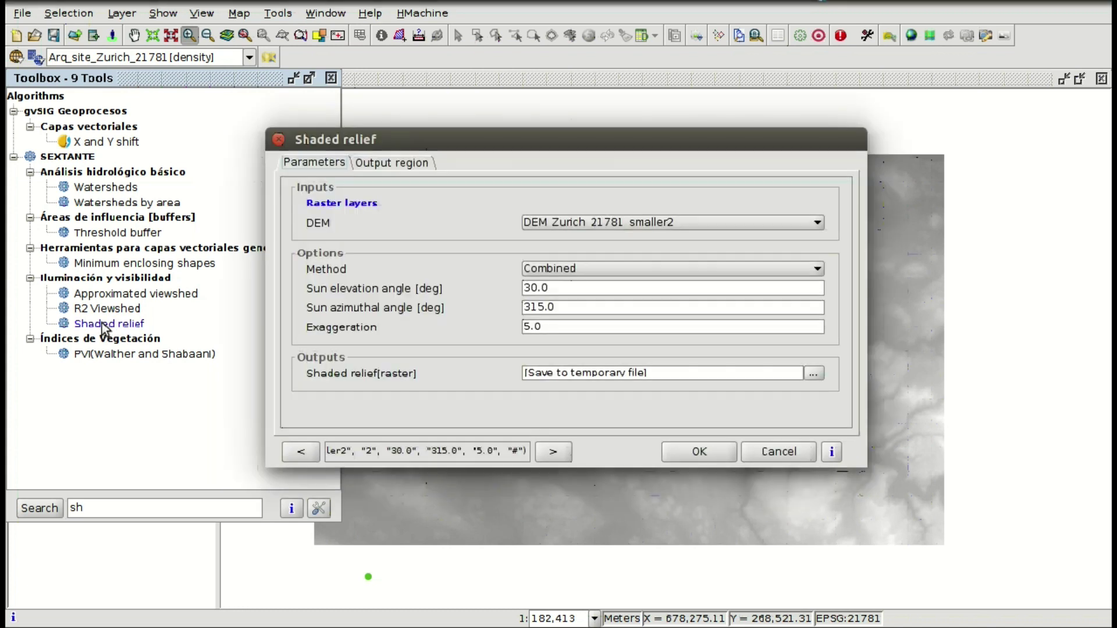
# Use DEM_Zurich_21781_smaller2 as the shaded relief input with the Standard method, and review the sun angle and exaggeration settings
pyautogui.click(584, 220)
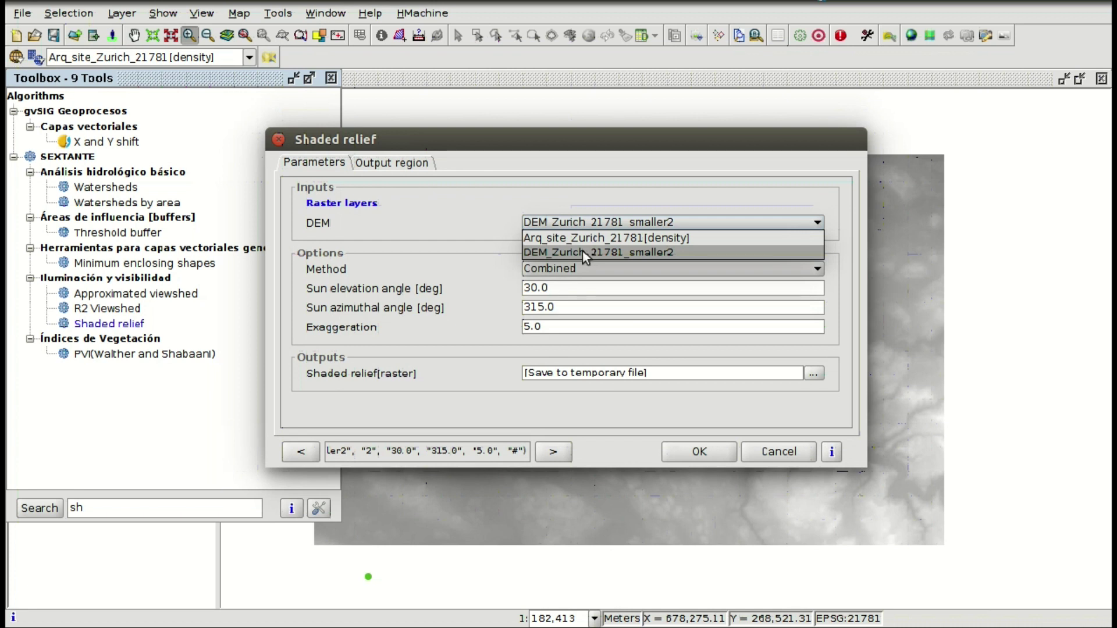
pyautogui.click(582, 251)
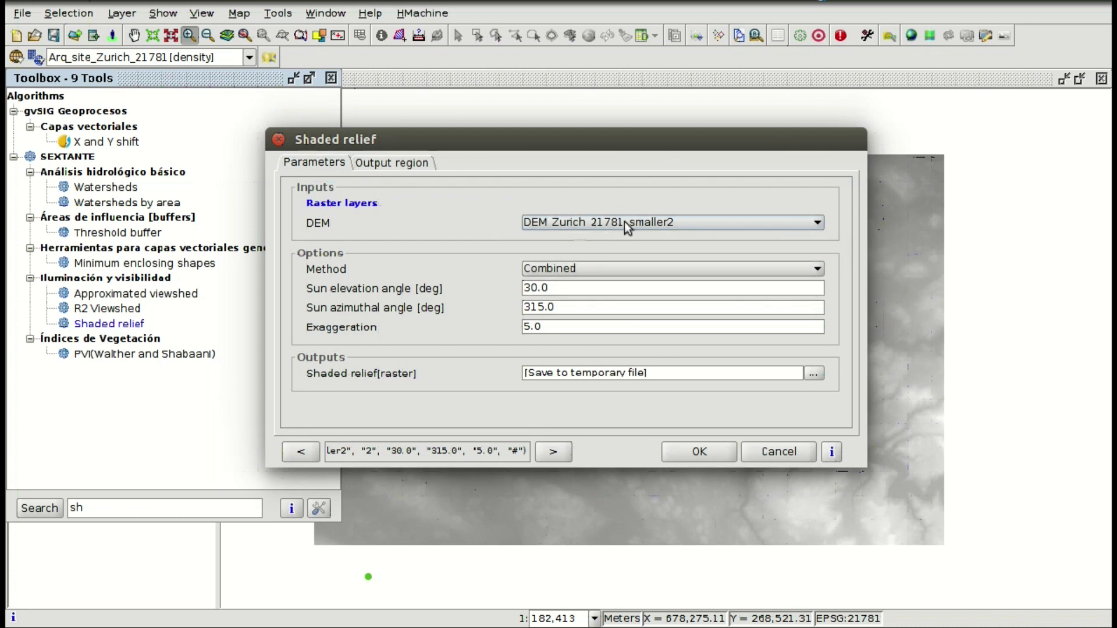
pyautogui.click(583, 269)
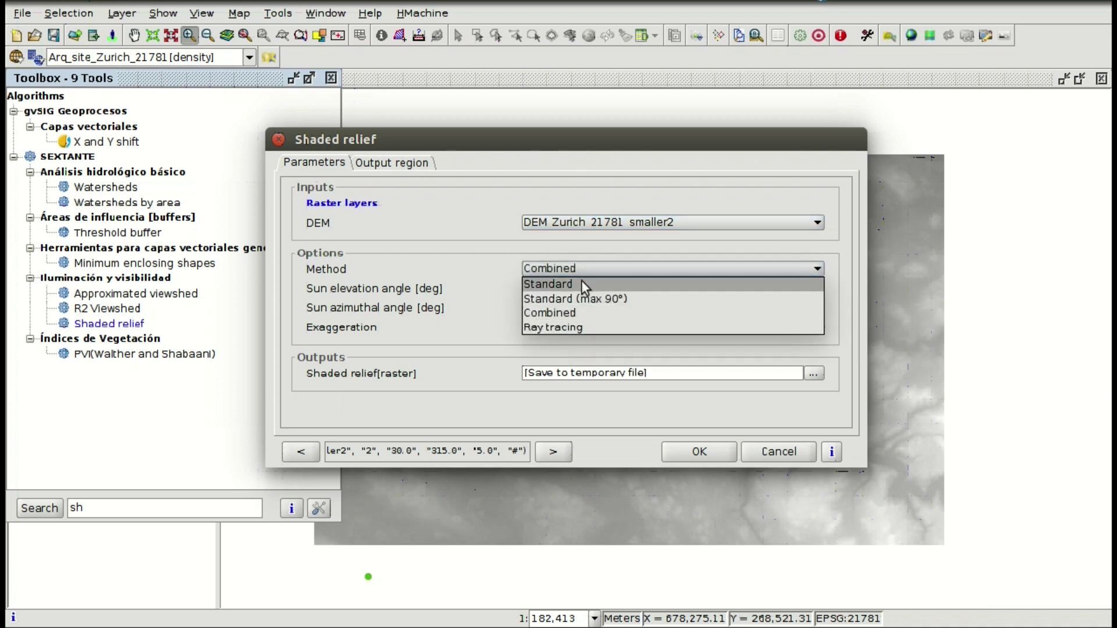
pyautogui.click(581, 283)
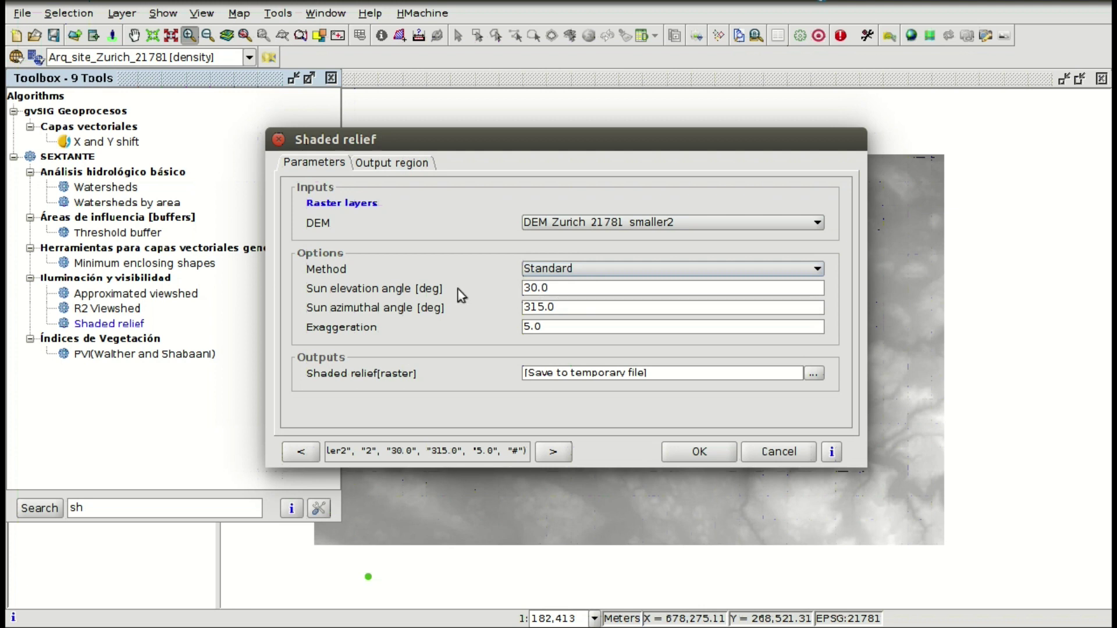
pyautogui.click(565, 286)
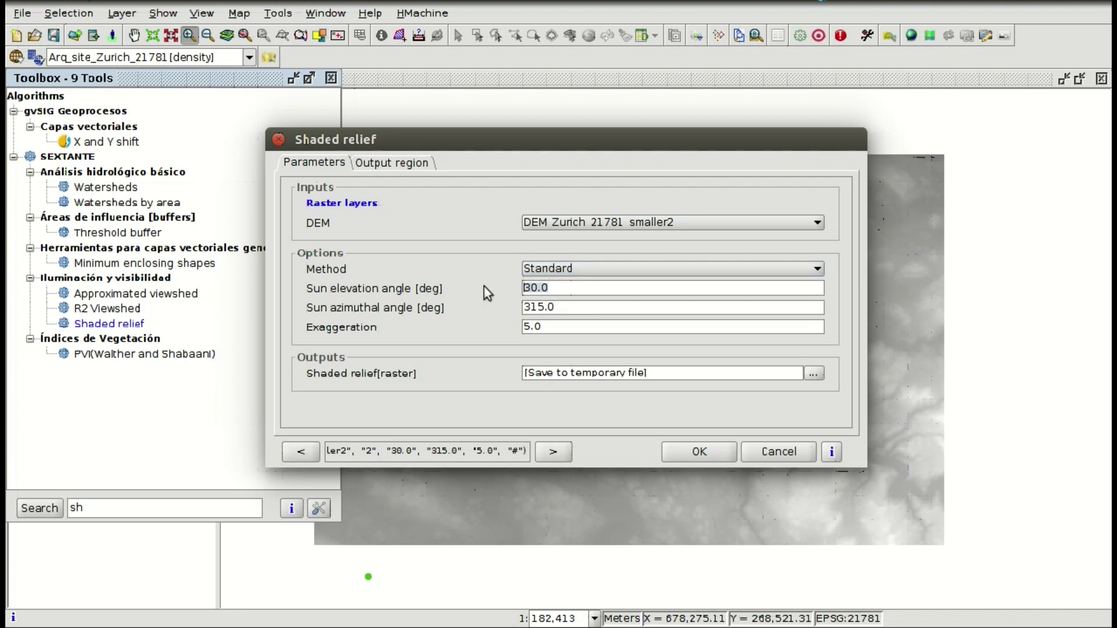
pyautogui.click(549, 309)
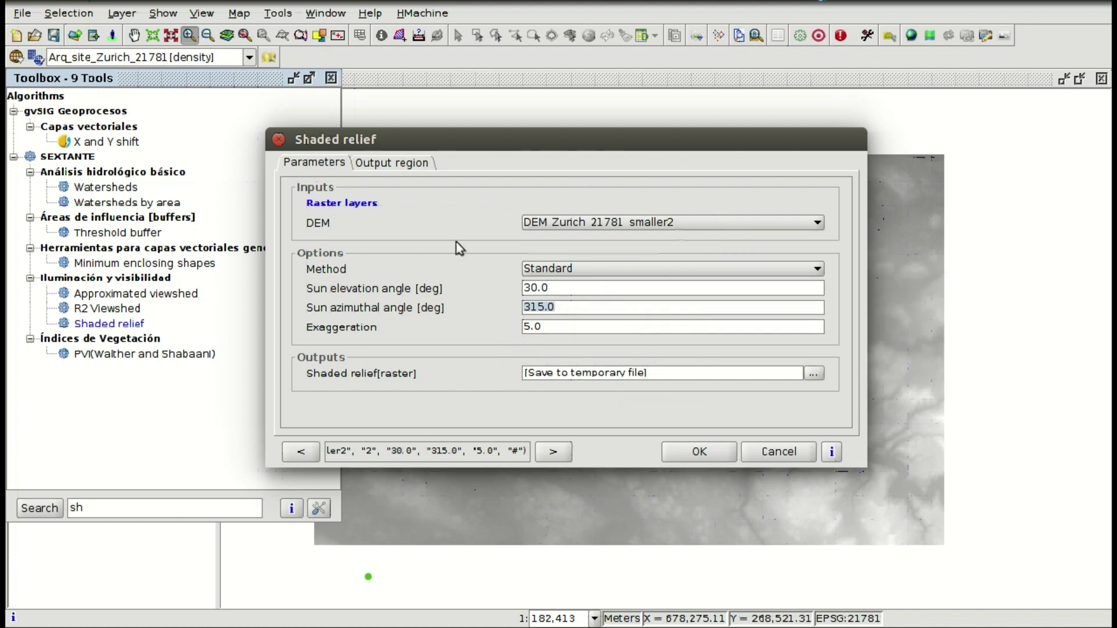
pyautogui.click(557, 326)
# Take the output extent from the DEM_Zurich_21781_smaller2 layer, set the cell size to 25, and run the shaded relief
pyautogui.click(392, 163)
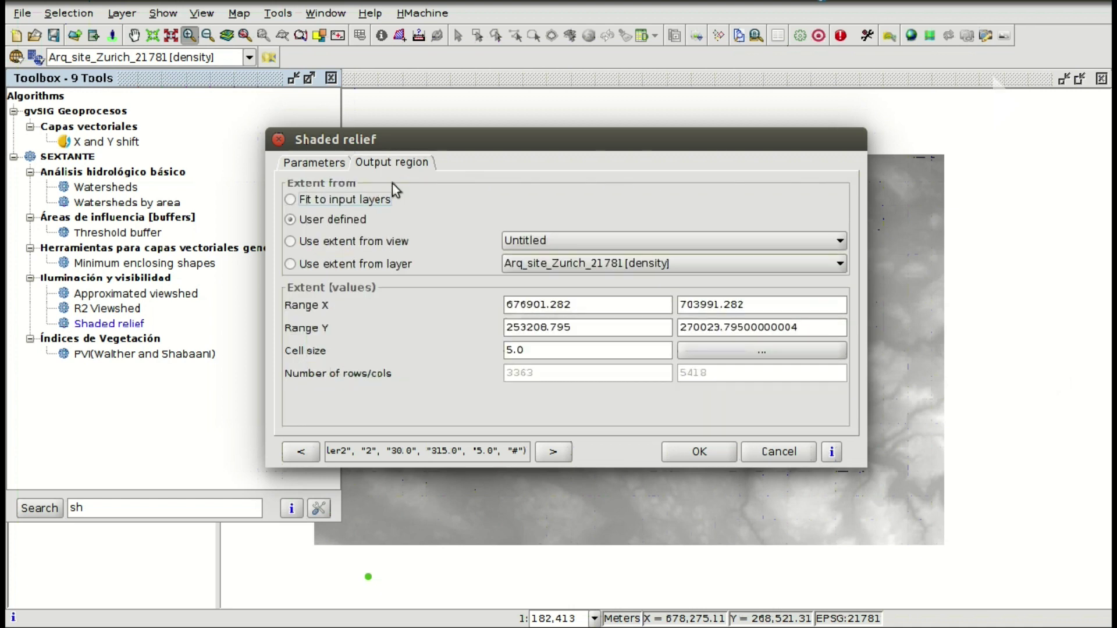
pyautogui.click(295, 264)
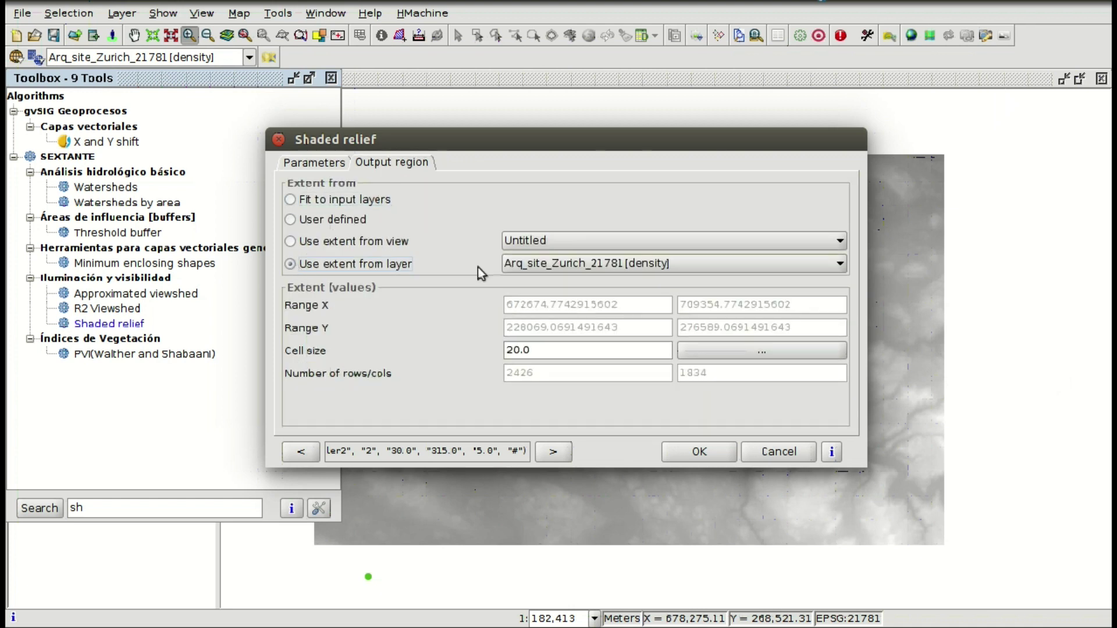
pyautogui.click(544, 269)
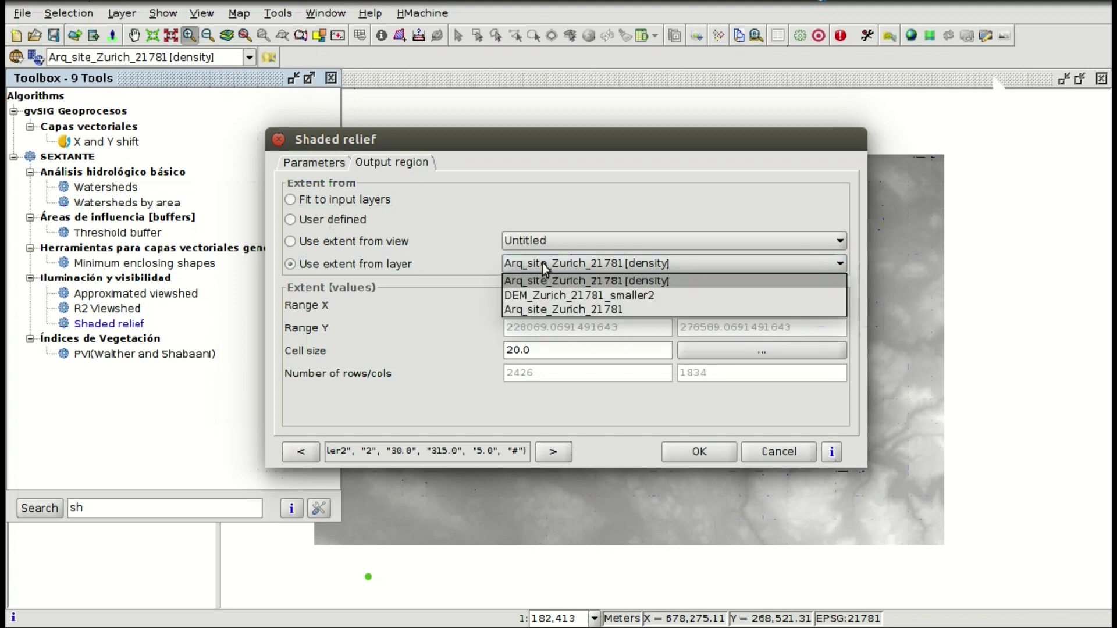
pyautogui.click(550, 295)
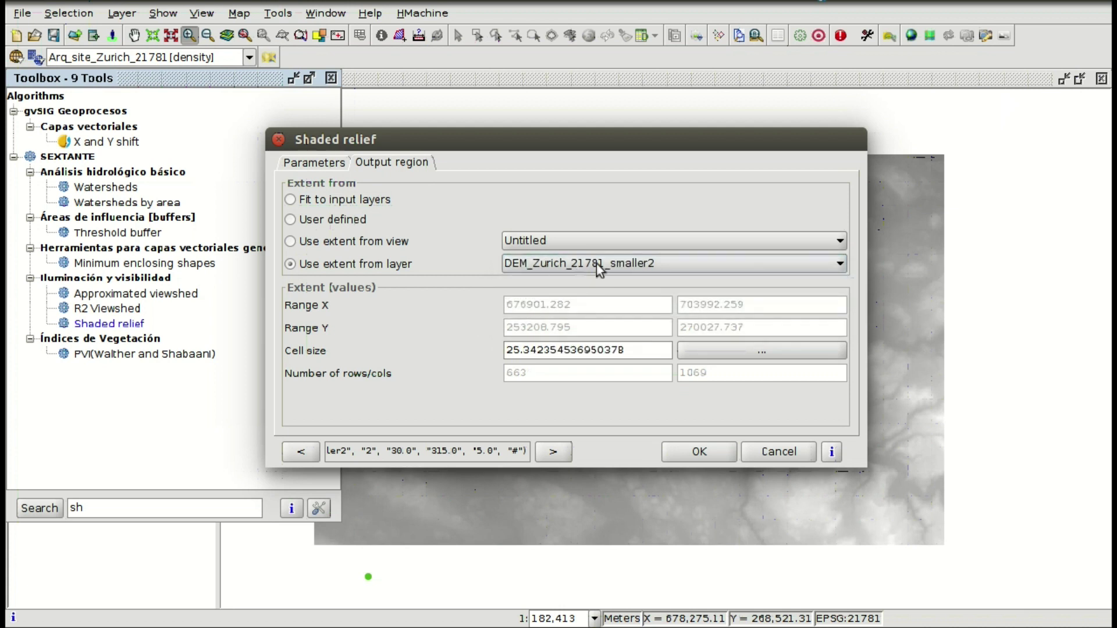
pyautogui.moveTo(622, 349); pyautogui.dragTo(447, 348)
pyautogui.write('25')
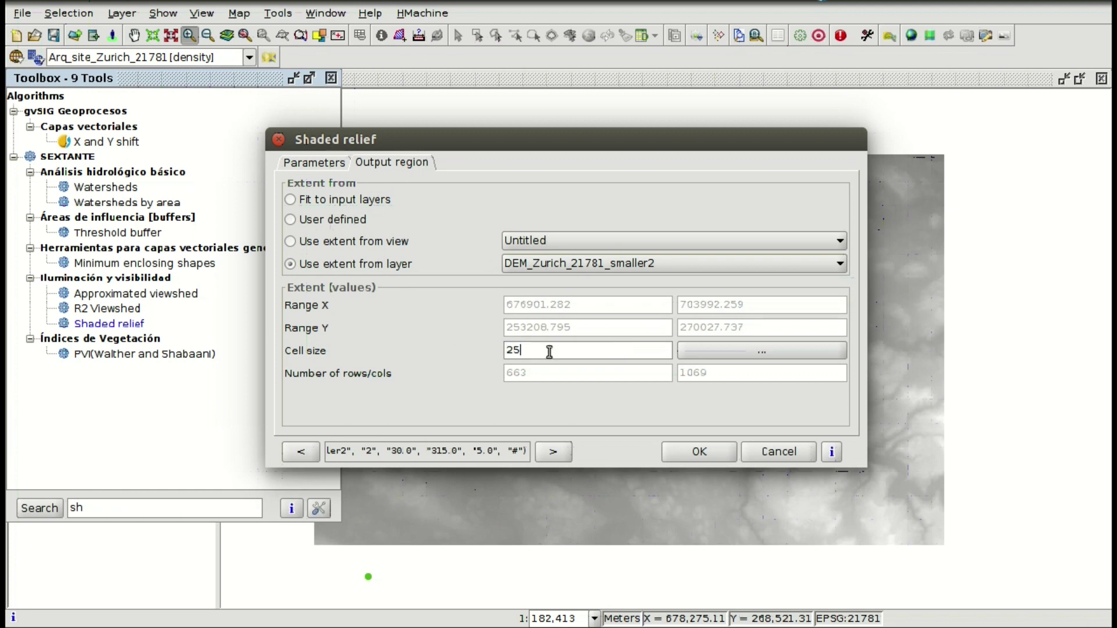
pyautogui.click(703, 452)
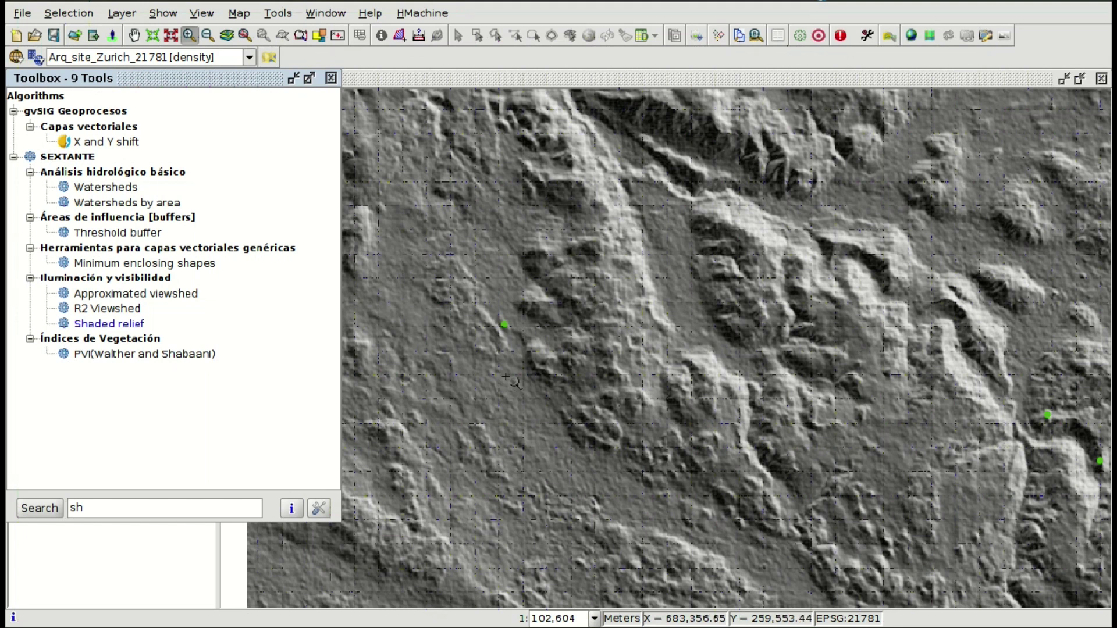
# Close the toolbox and hide the Shaded relief layer so the DEM shows beneath the site points
pyautogui.scroll(-2, 512, 381)
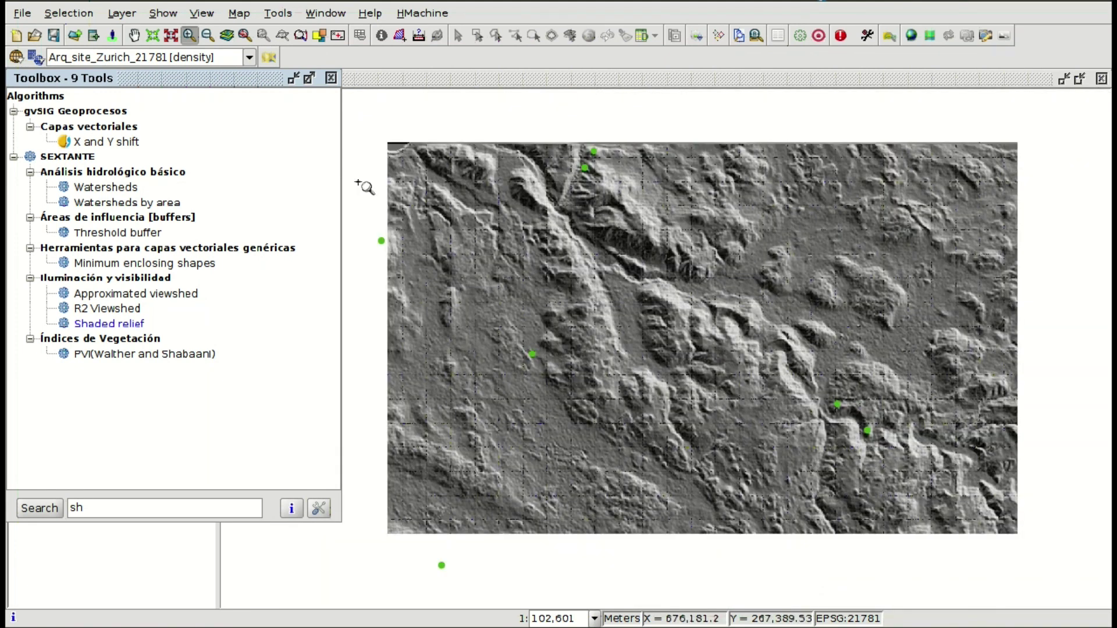
pyautogui.click(330, 78)
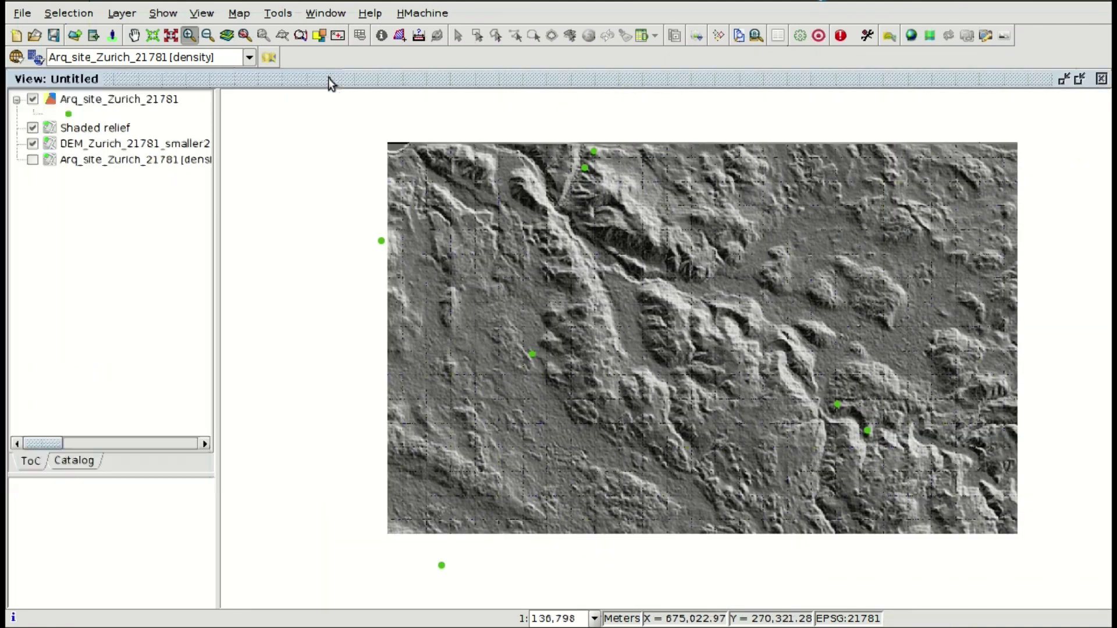
pyautogui.click(33, 129)
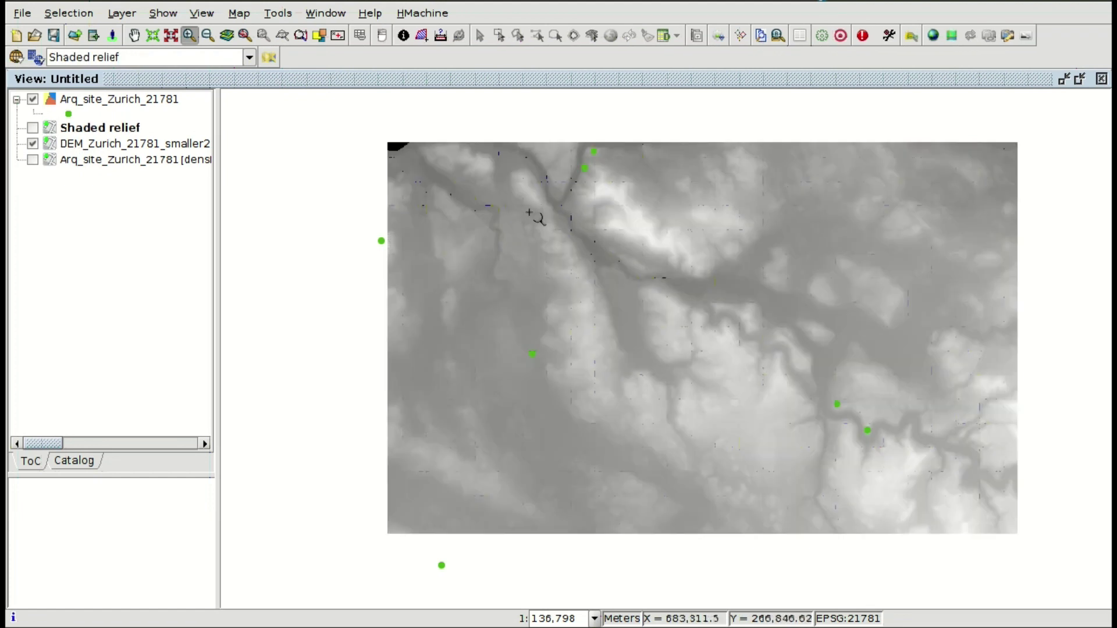
# Reopen the toolbox, filter it by "vis" and open the SEXTANTE Visibility tool
pyautogui.click(822, 36)
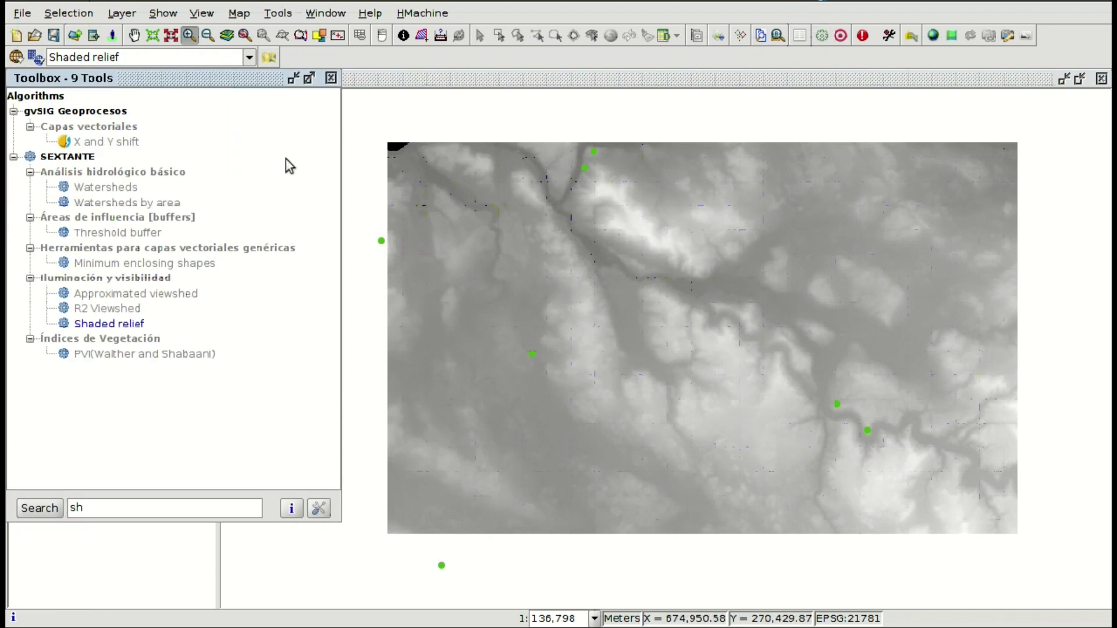
pyautogui.doubleClick(75, 508)
pyautogui.write('vis')
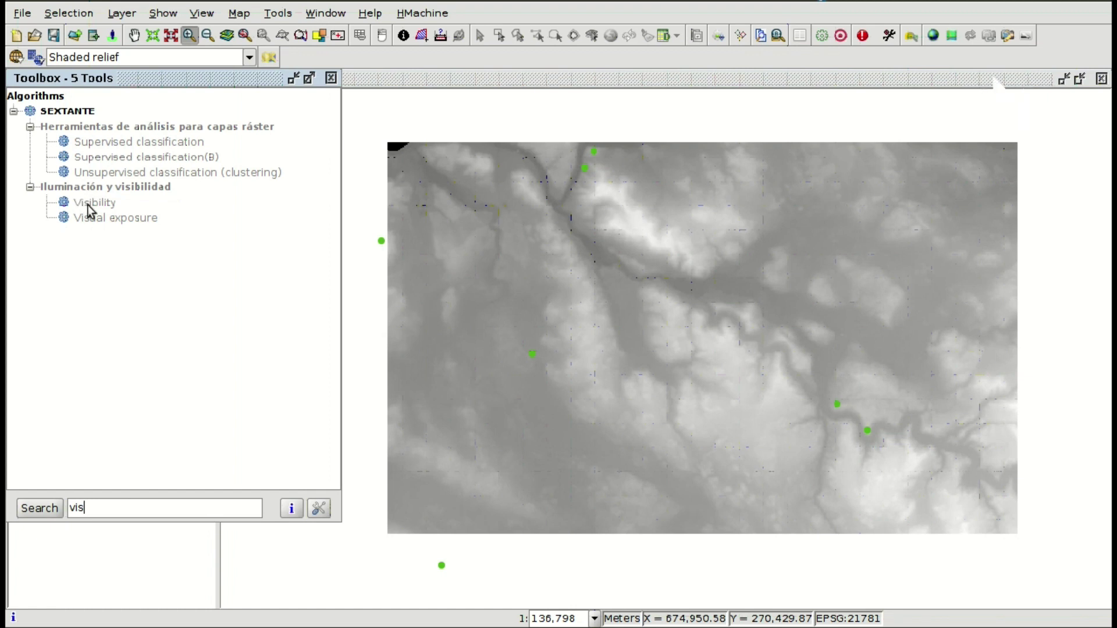
pyautogui.doubleClick(97, 203)
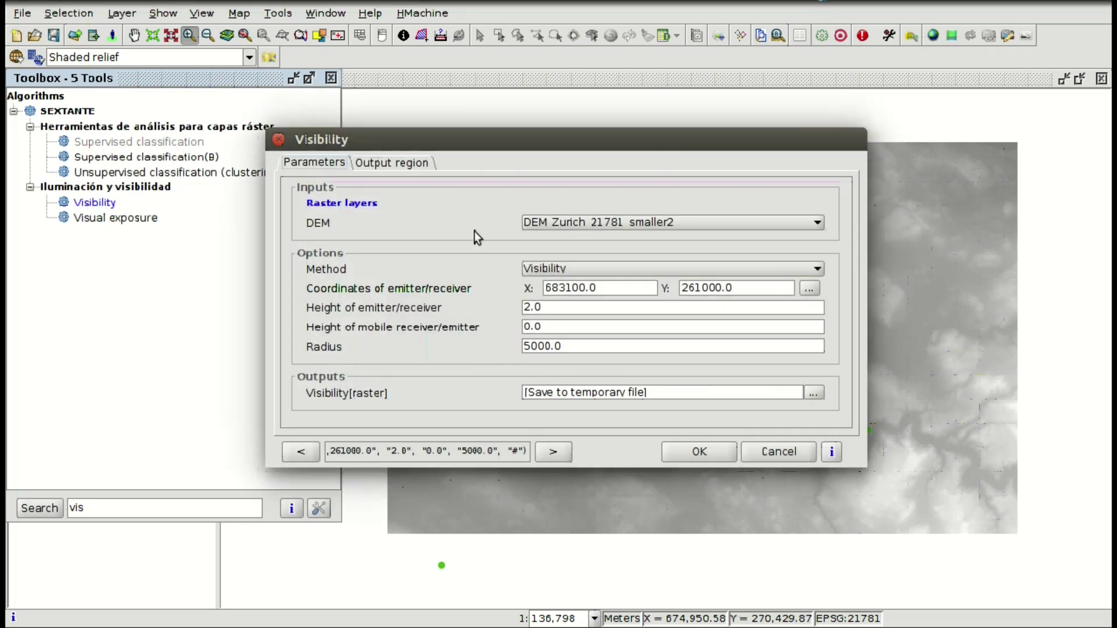
pyautogui.click(560, 221)
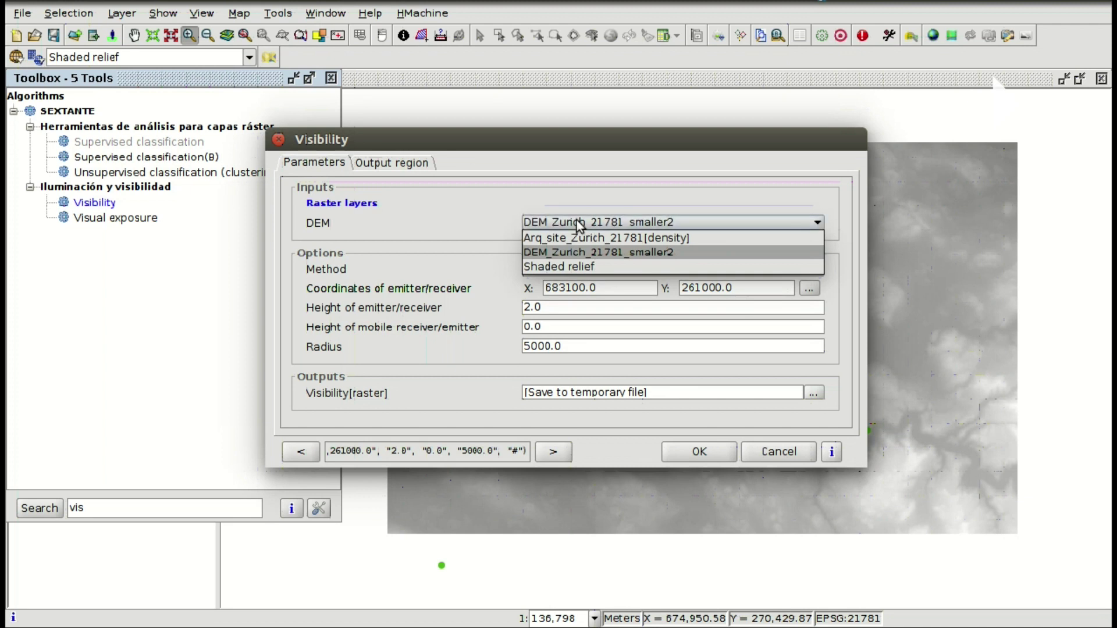
pyautogui.click(610, 251)
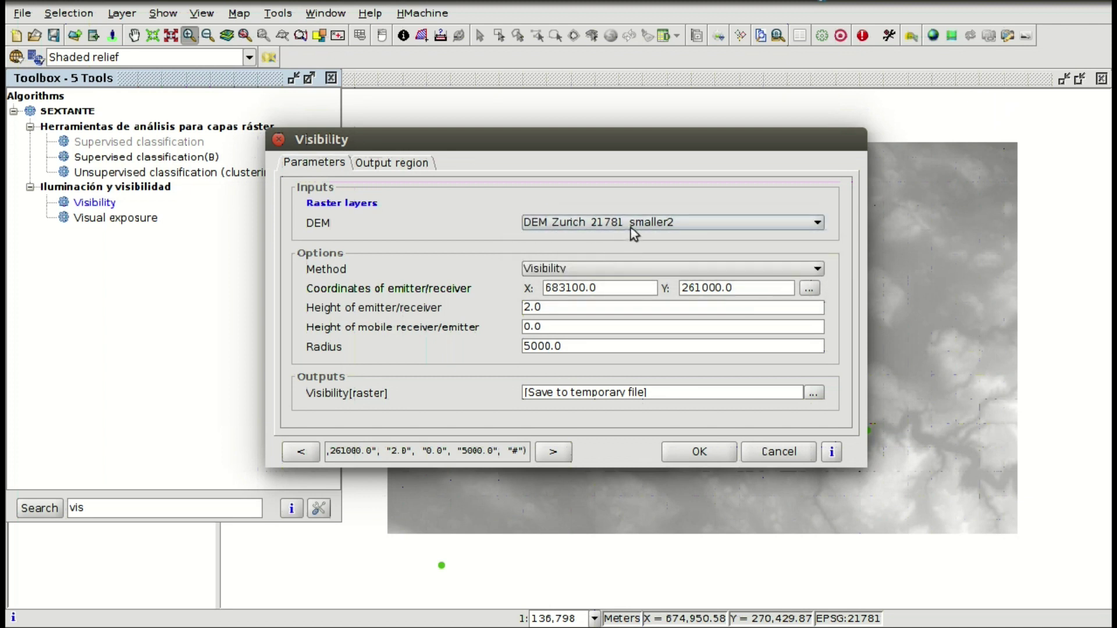
pyautogui.click(614, 270)
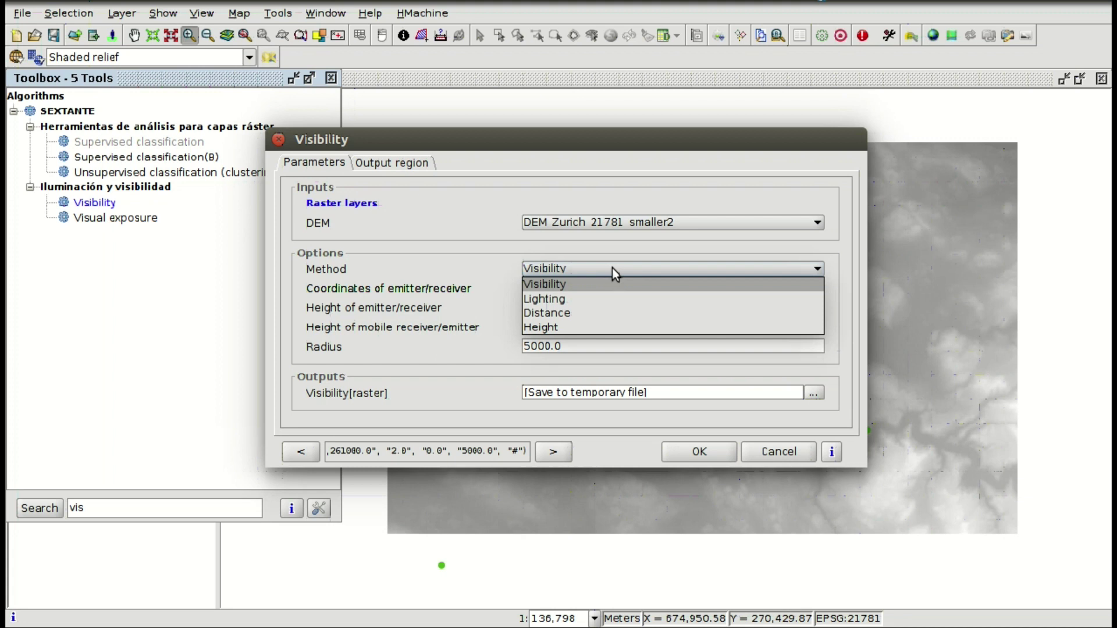
pyautogui.click(612, 268)
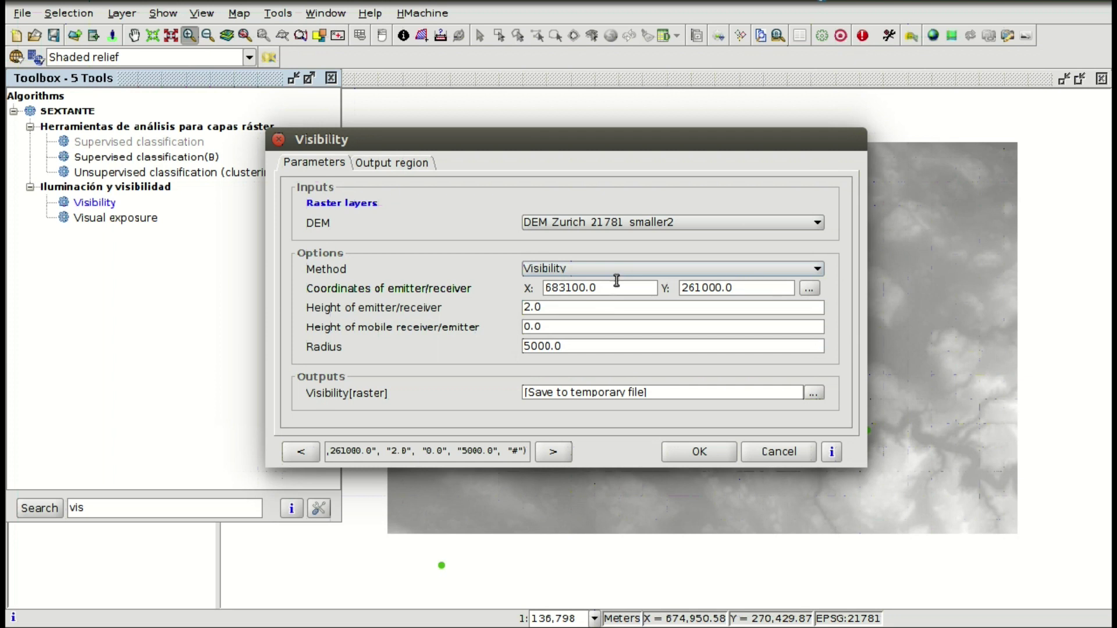
pyautogui.moveTo(615, 140); pyautogui.dragTo(286, 120)
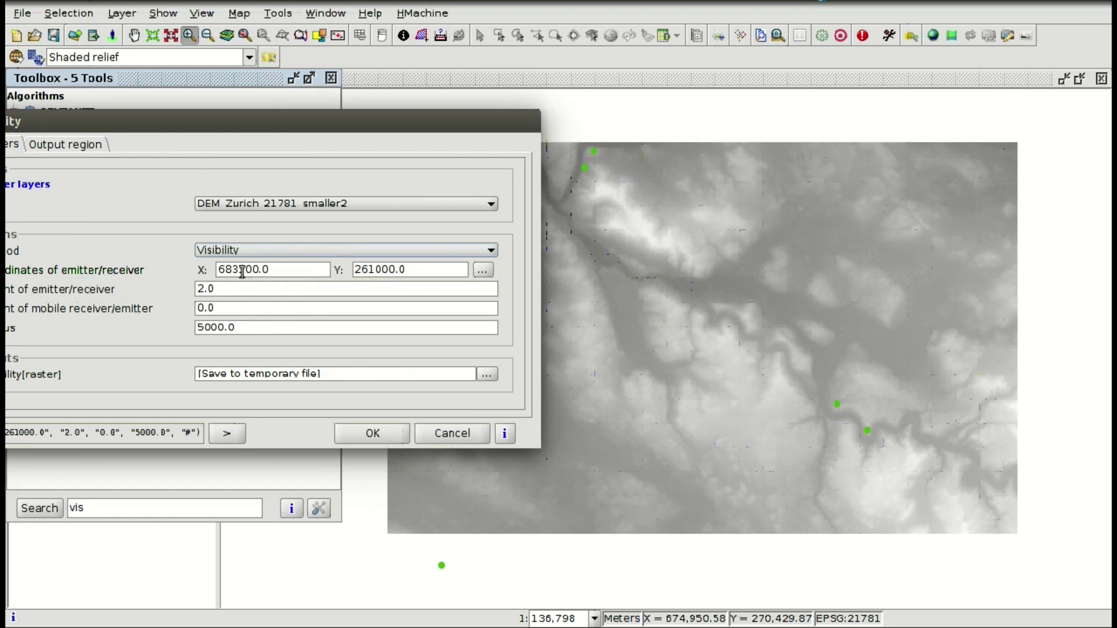
pyautogui.moveTo(260, 268); pyautogui.dragTo(196, 267)
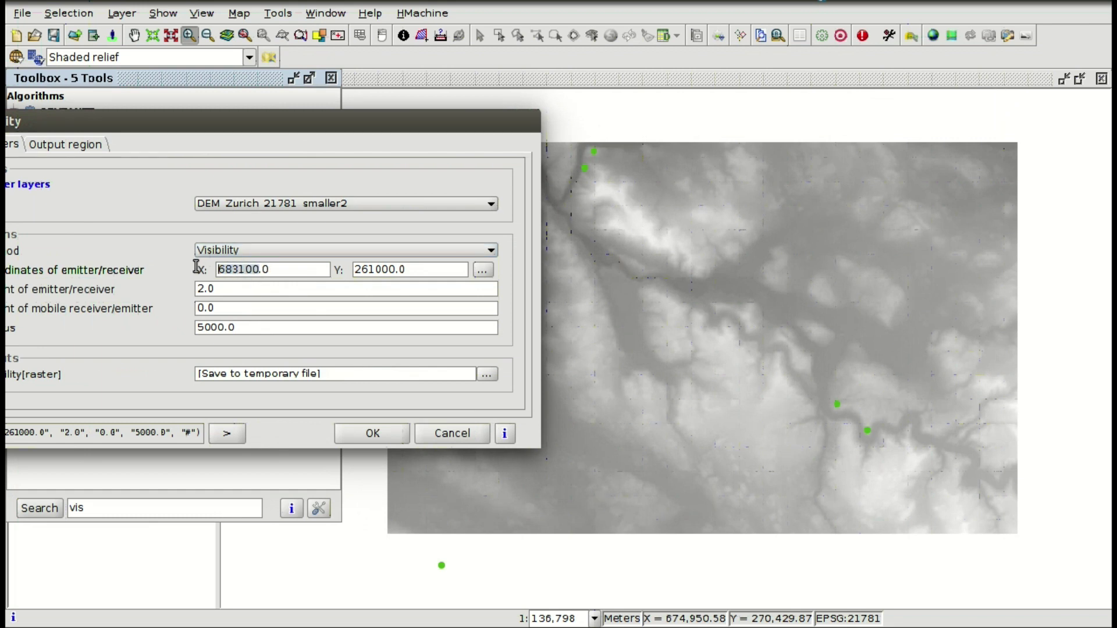
pyautogui.moveTo(306, 125); pyautogui.dragTo(235, 124)
pyautogui.click(183, 270)
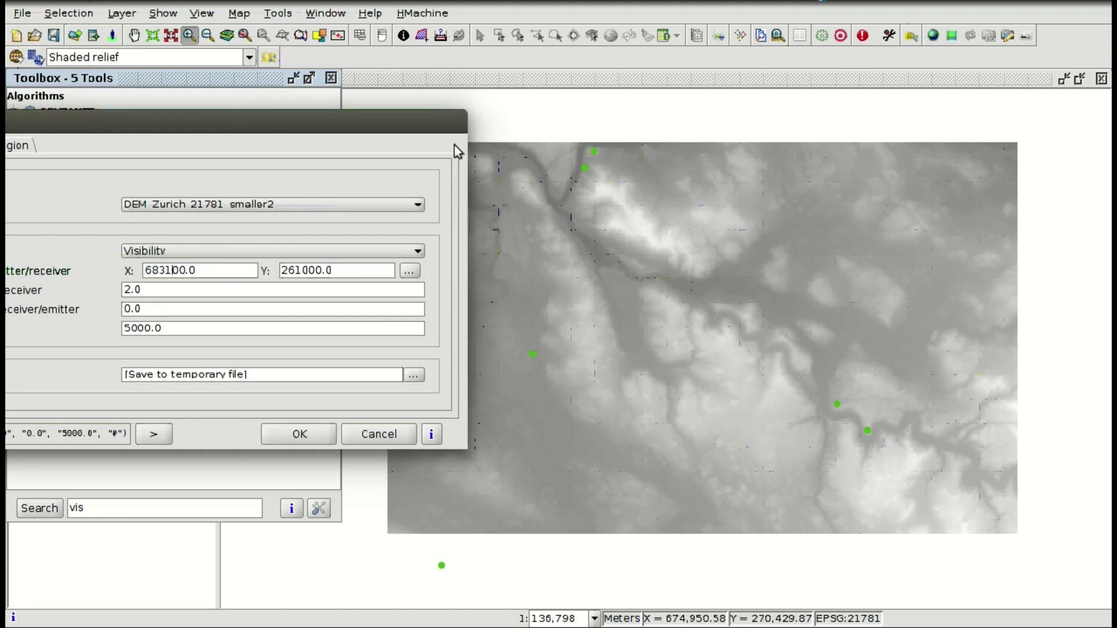
pyautogui.click(375, 436)
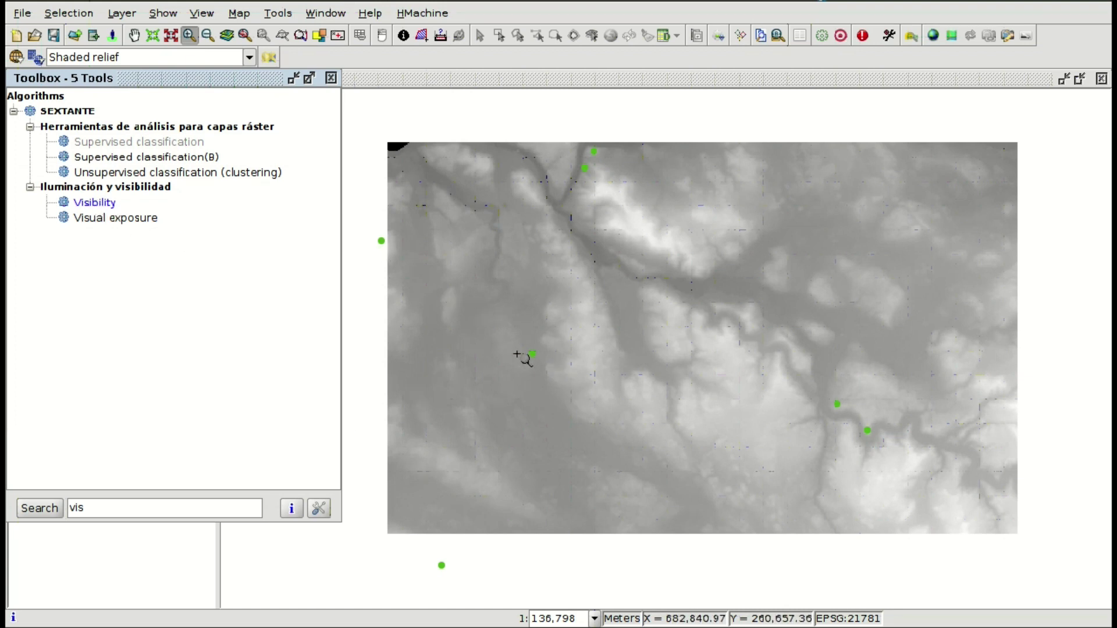
# Reopen the Visibility tool and review the emitter coordinates, the emitter and receiver heights, and the radius
pyautogui.doubleClick(99, 208)
pyautogui.moveTo(600, 288); pyautogui.dragTo(527, 285)
pyautogui.moveTo(748, 287); pyautogui.dragTo(661, 286)
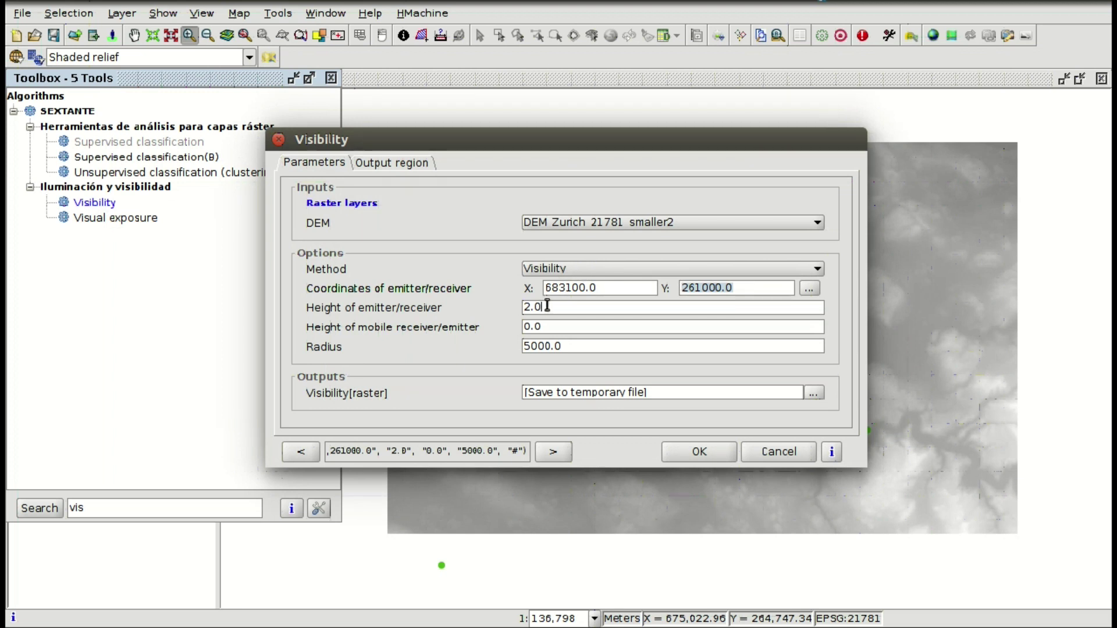
pyautogui.moveTo(550, 306); pyautogui.dragTo(505, 301)
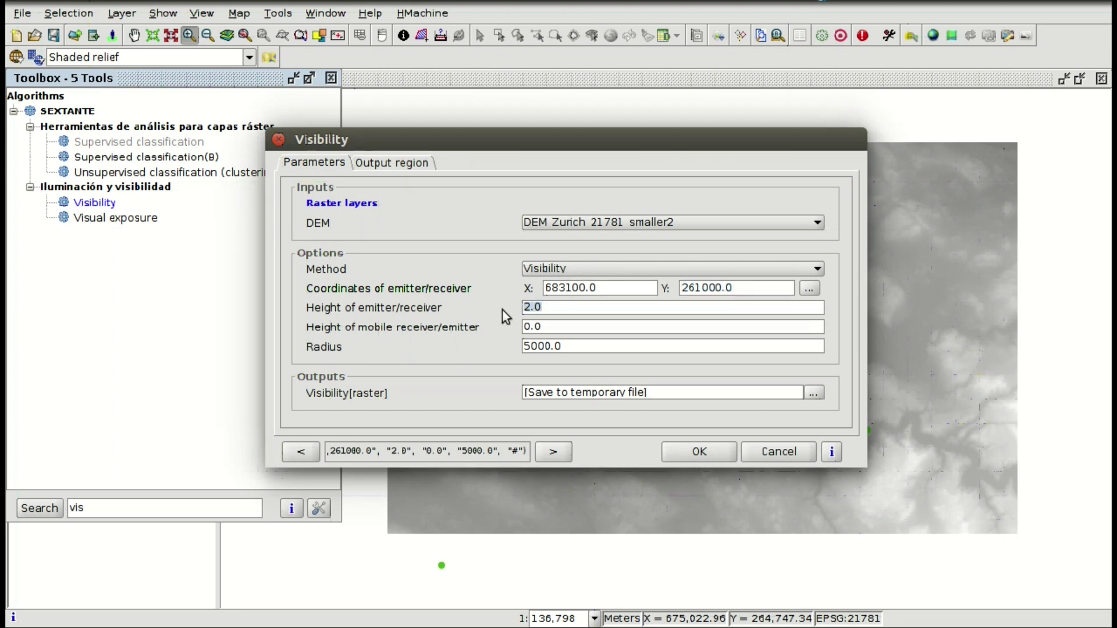
pyautogui.click(532, 326)
pyautogui.click(560, 346)
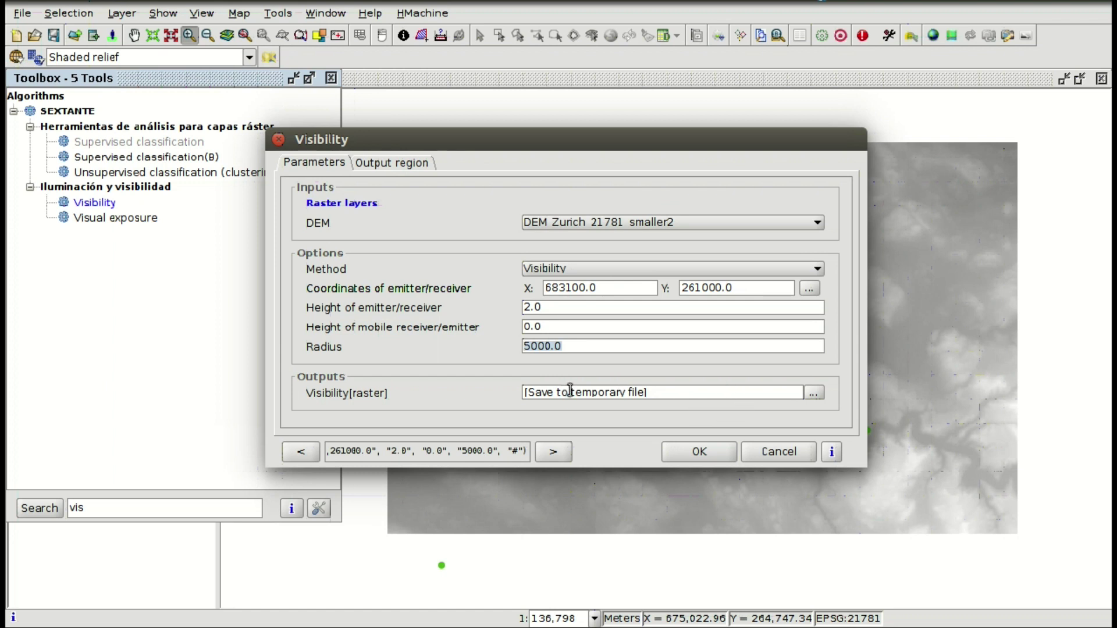
# Take the output extent from the DEM_Zurich_21781_smaller2 layer, set the cell size to 25, and run the visibility analysis
pyautogui.click(420, 164)
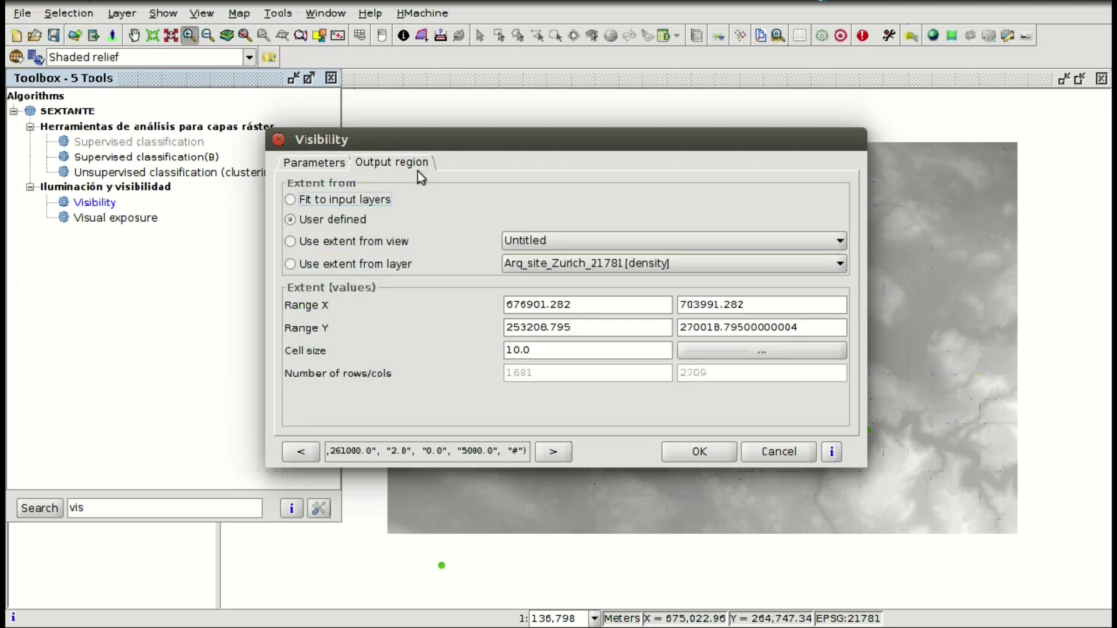
pyautogui.click(330, 264)
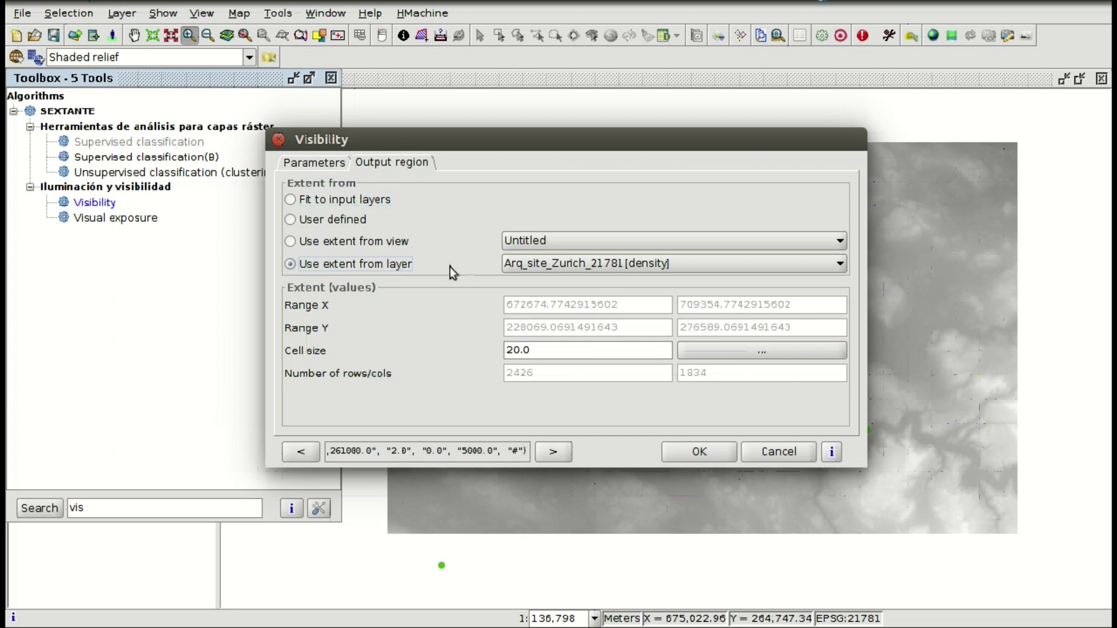
pyautogui.click(585, 264)
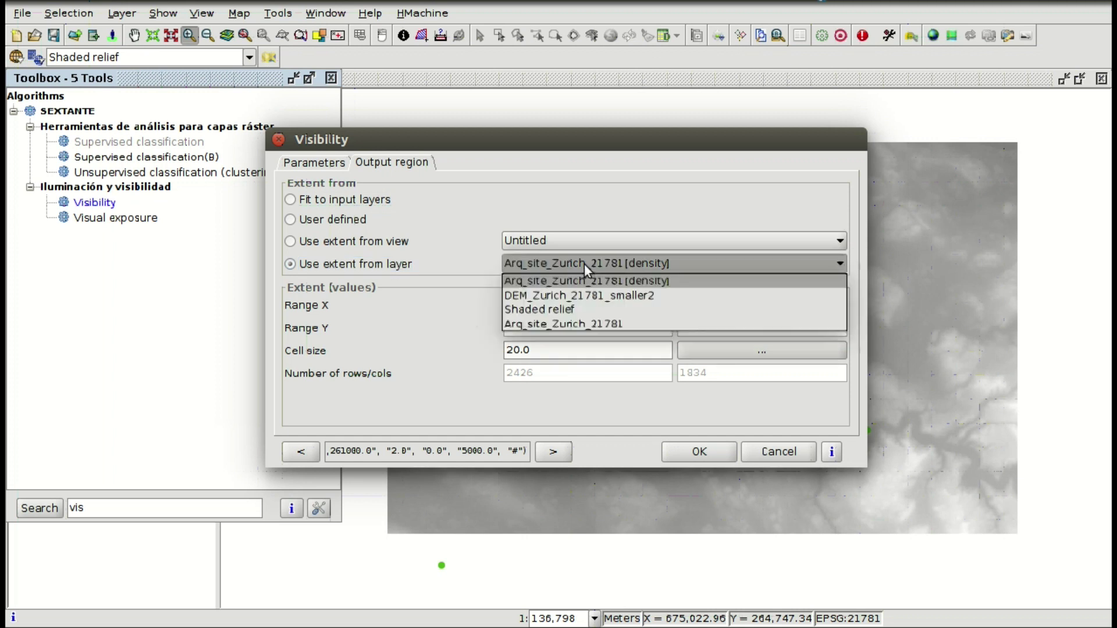
pyautogui.click(593, 295)
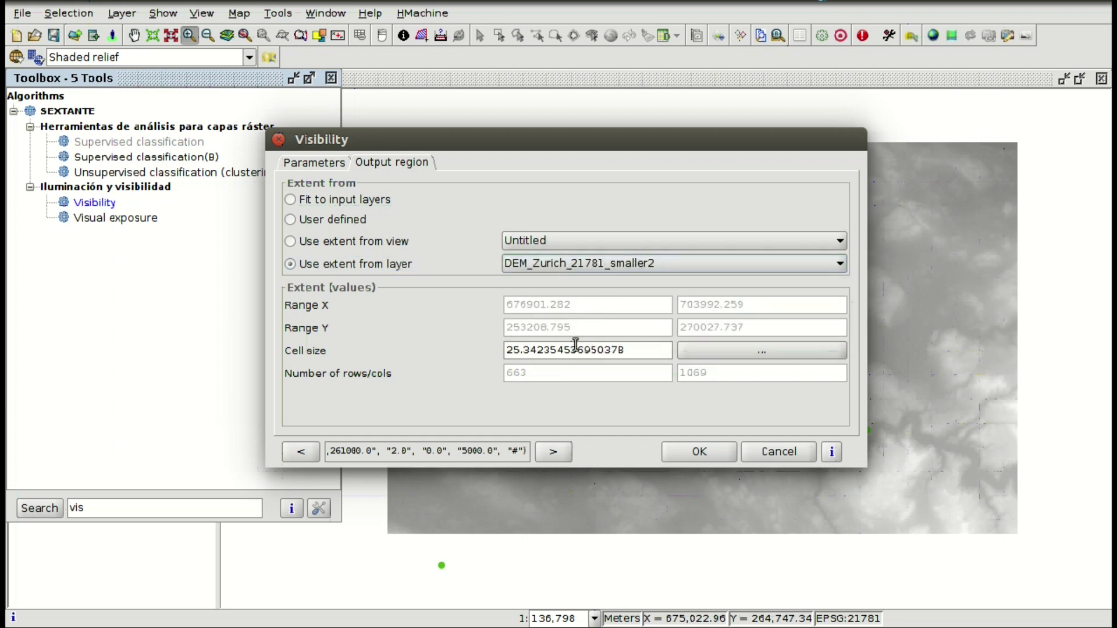
pyautogui.moveTo(627, 349); pyautogui.dragTo(512, 350)
pyautogui.write('25')
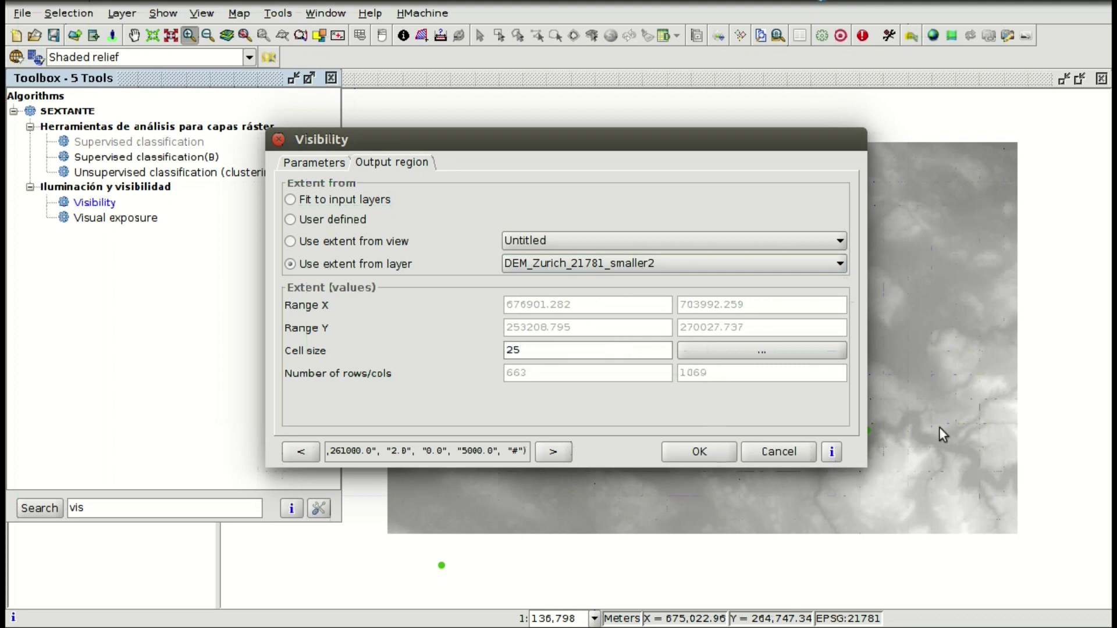
pyautogui.click(698, 454)
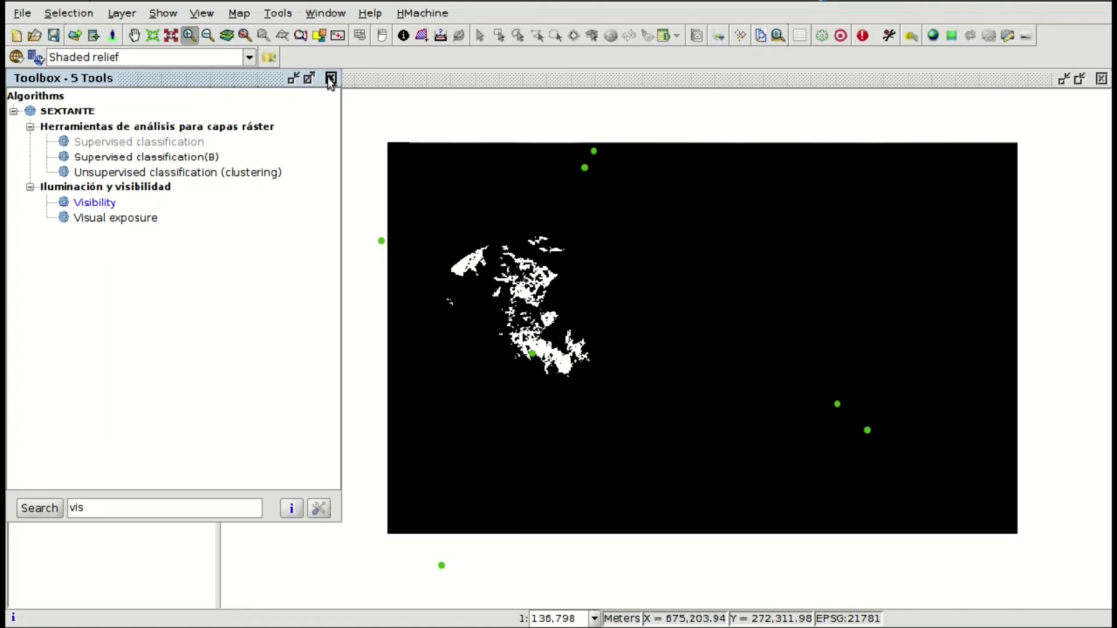
# Close the toolbox and make the black pixels (0 & 0 & 0) of the Visibility layer transparent in its raster properties
pyautogui.click(331, 78)
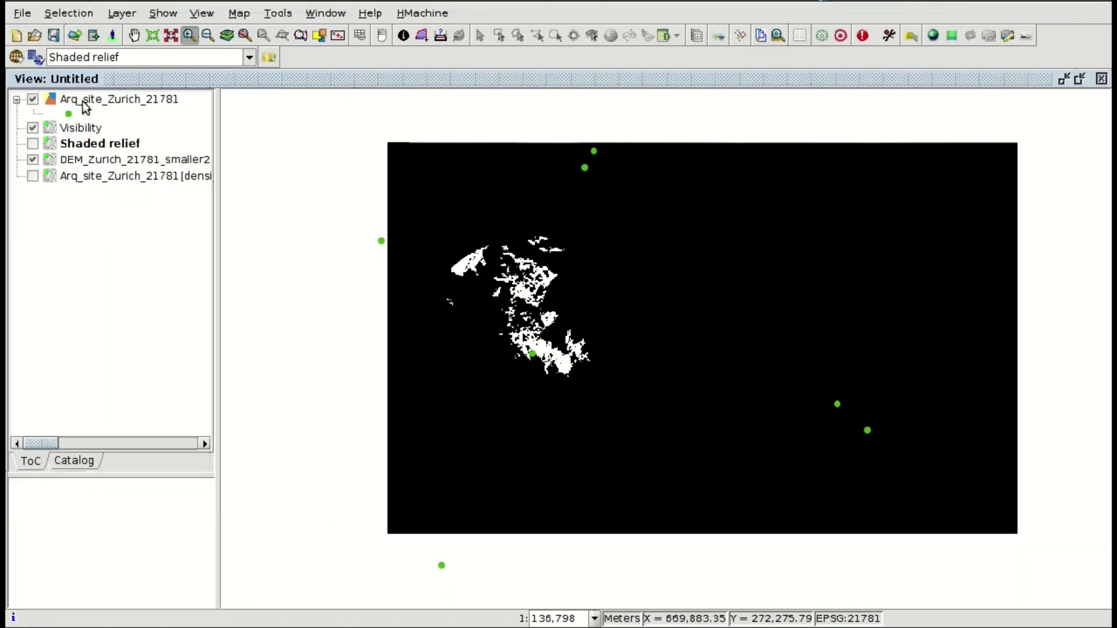
pyautogui.click(84, 129)
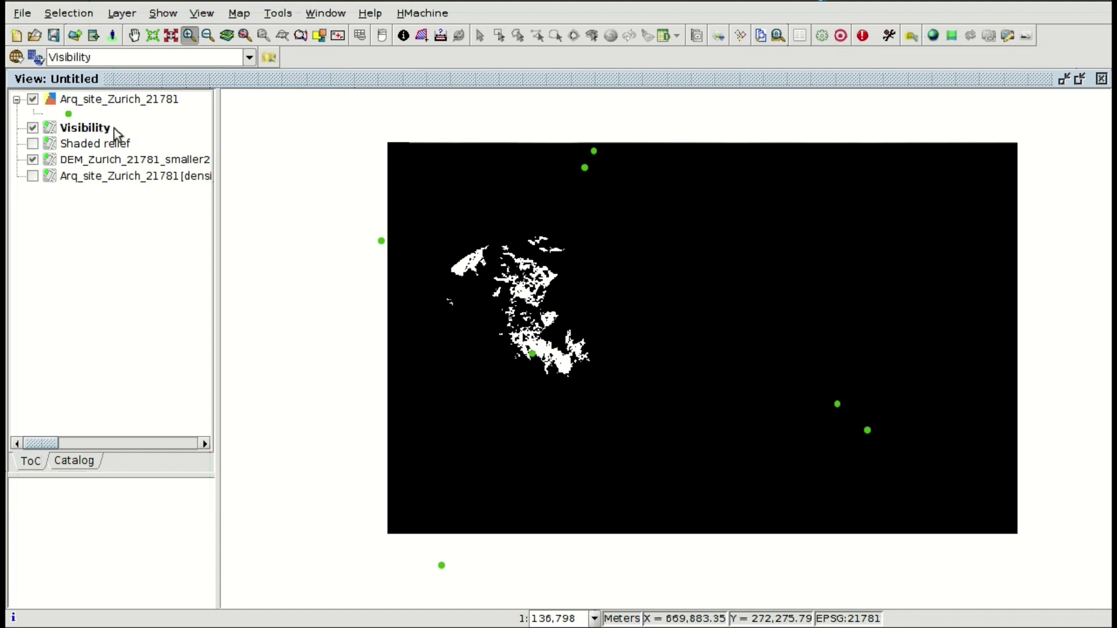
pyautogui.rightClick(99, 129)
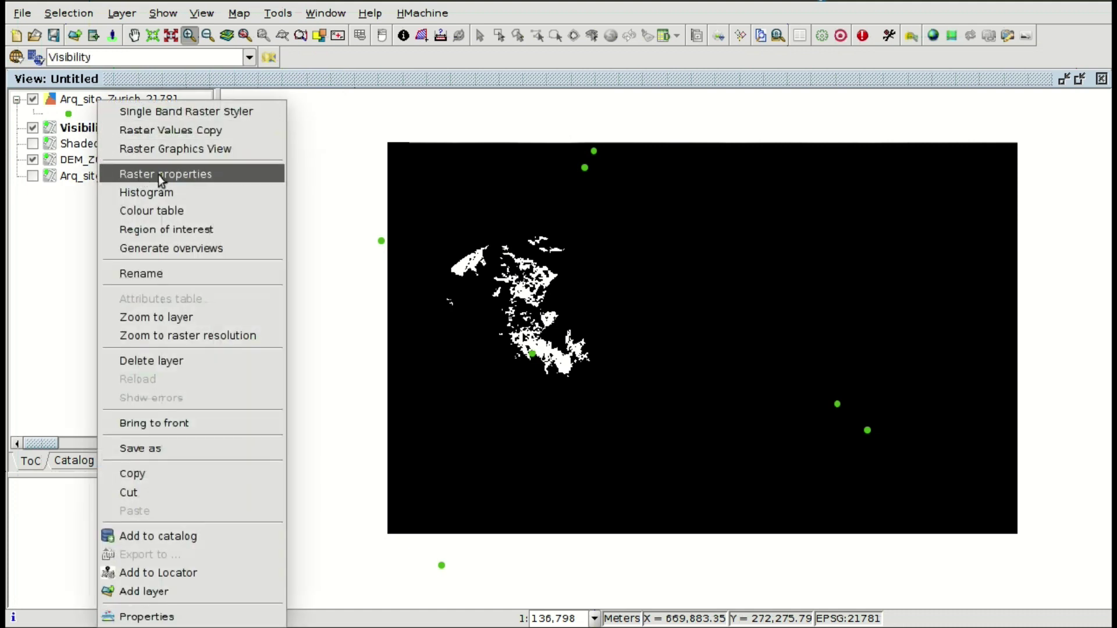
pyautogui.click(179, 175)
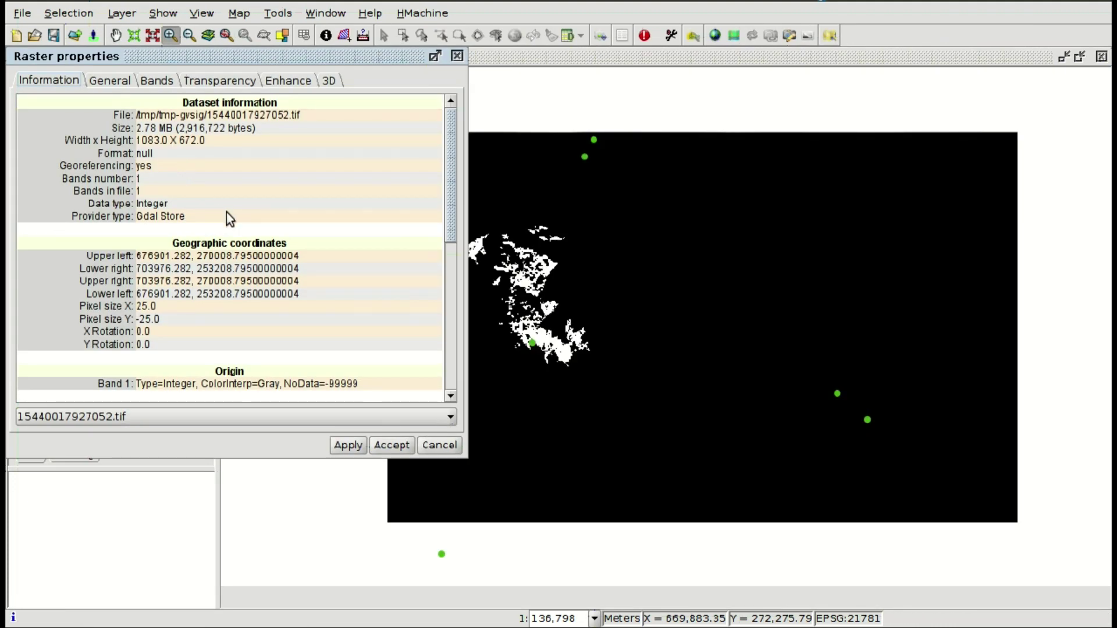
pyautogui.click(218, 81)
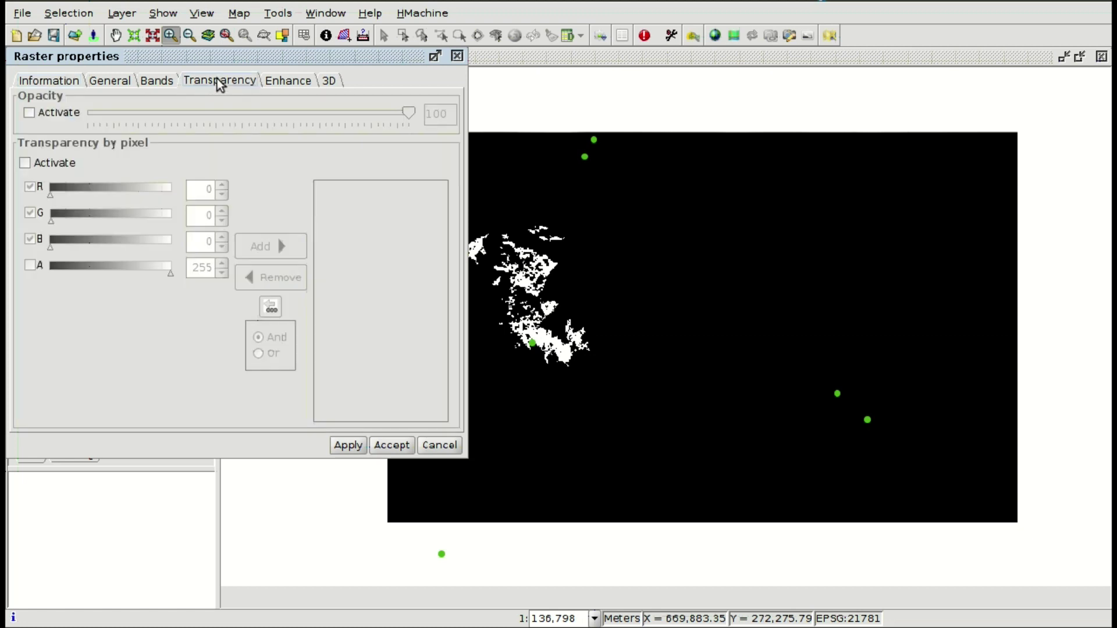
pyautogui.click(24, 163)
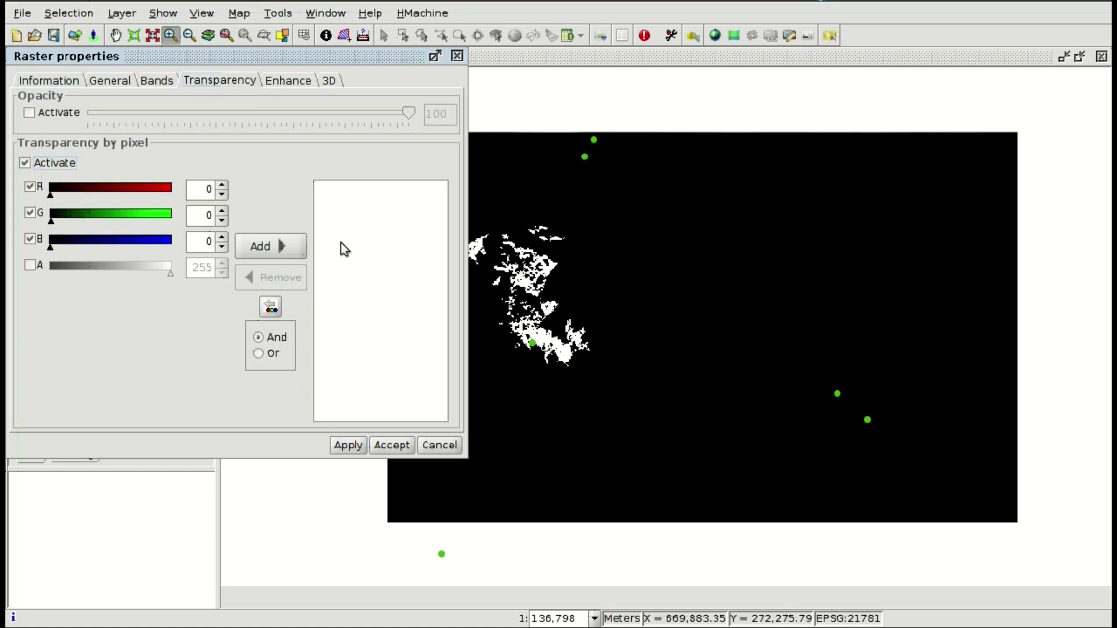
pyautogui.click(277, 246)
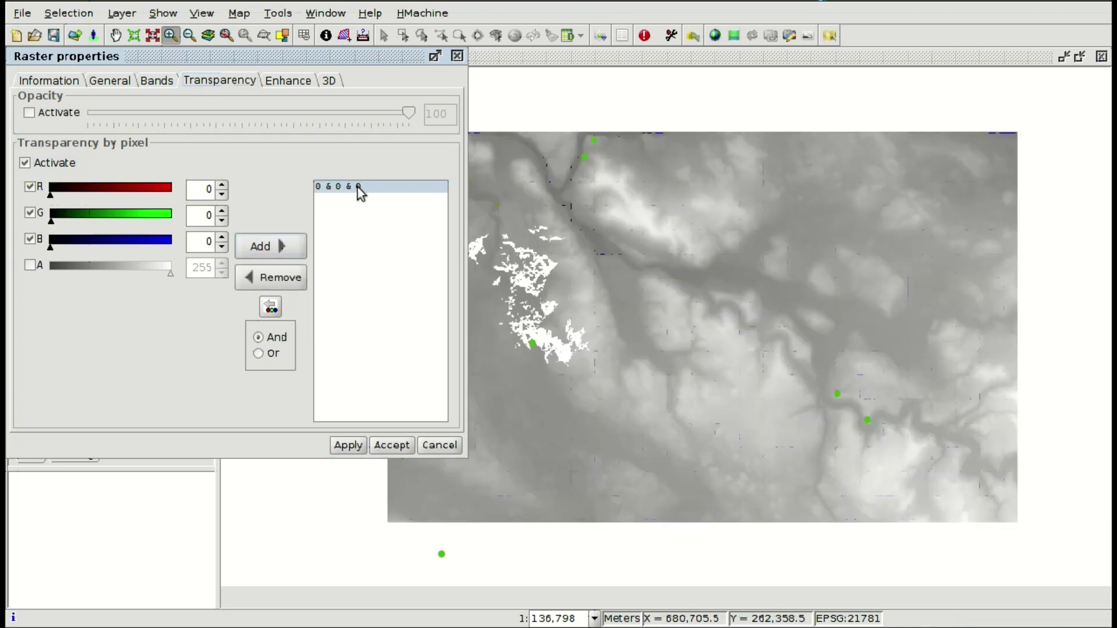
# Activate opacity for the Visibility layer, reduce it to about 72, and accept the raster properties
pyautogui.scroll(-1, 724, 271)
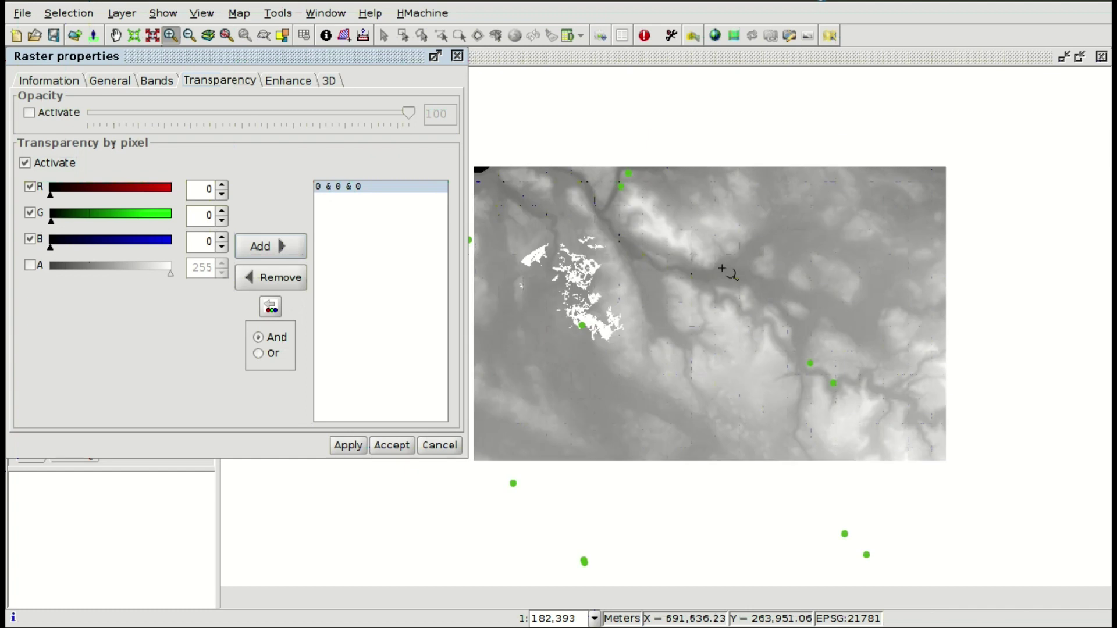
pyautogui.scroll(1, 573, 271)
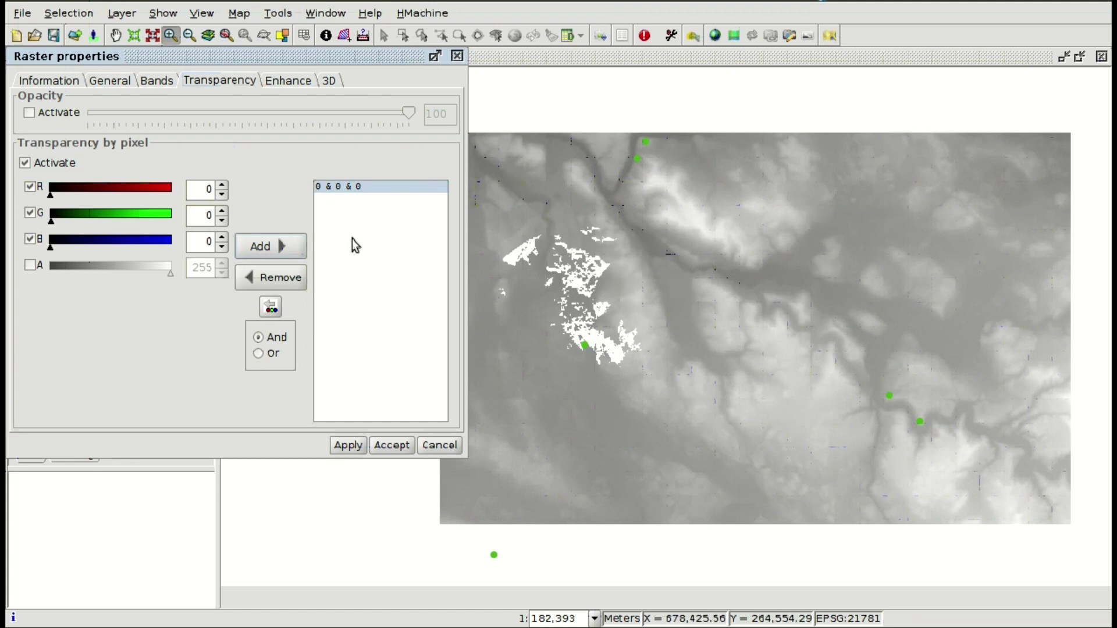
pyautogui.click(42, 118)
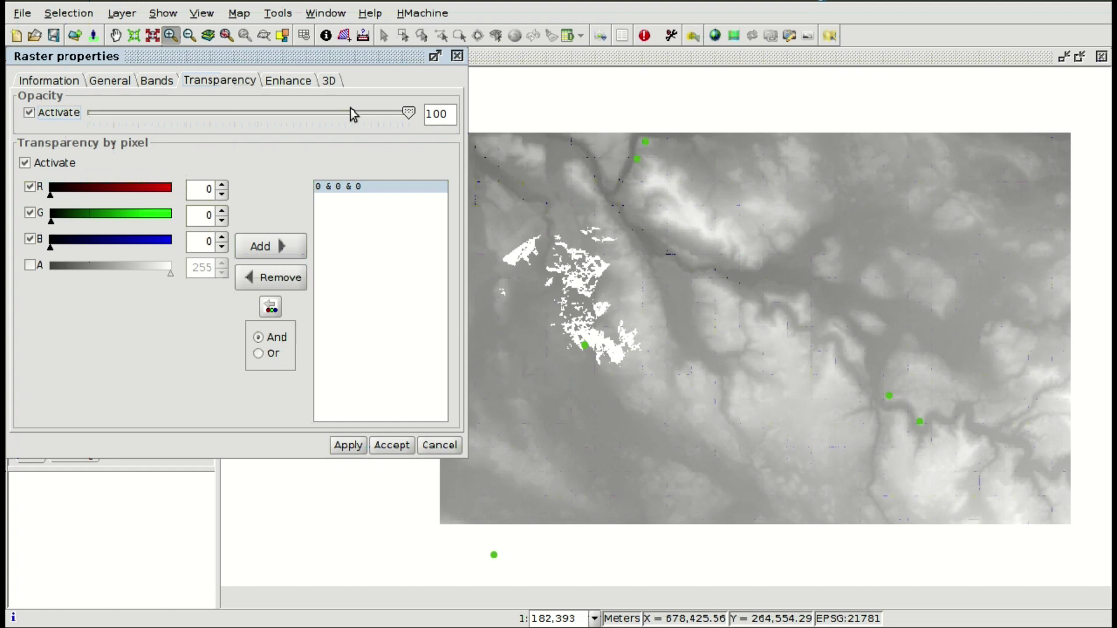
pyautogui.moveTo(409, 112); pyautogui.dragTo(301, 113)
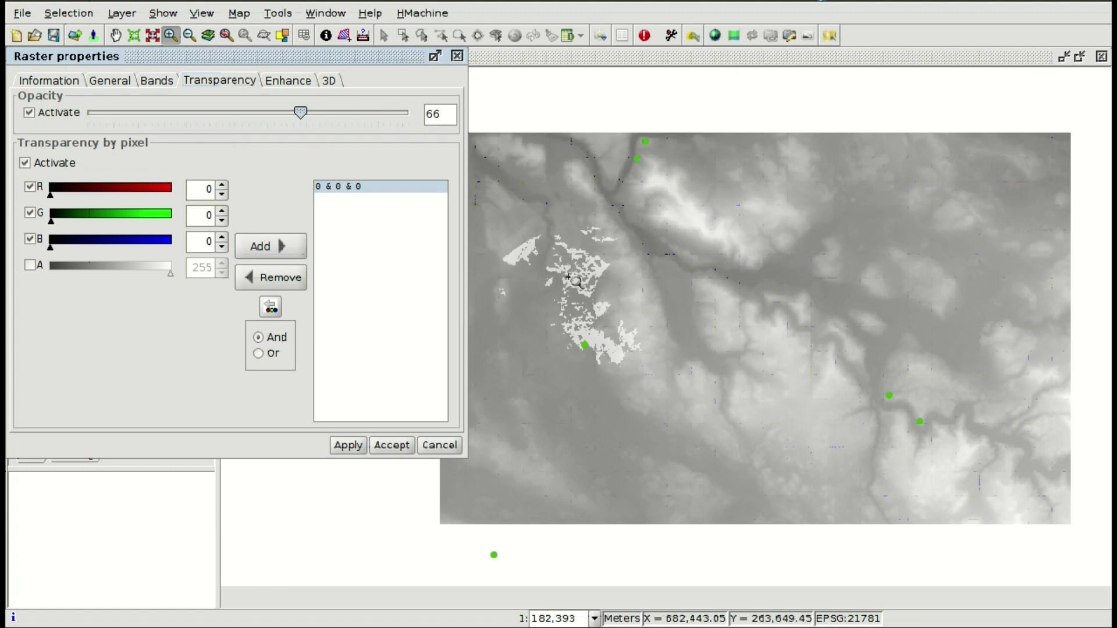
pyautogui.moveTo(304, 118); pyautogui.dragTo(323, 118)
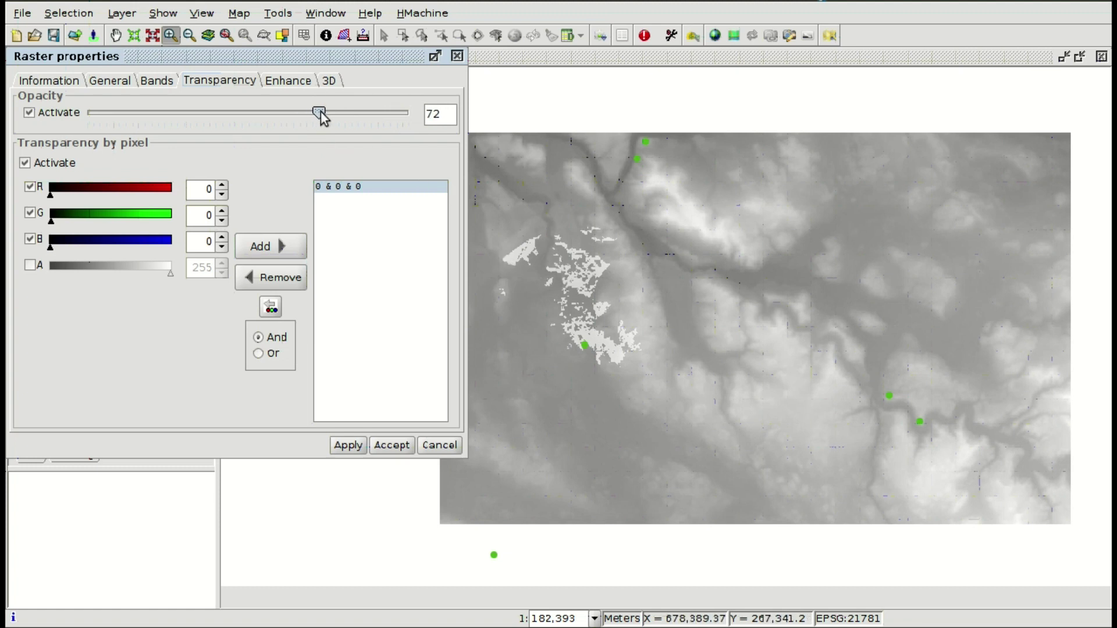
pyautogui.click(390, 446)
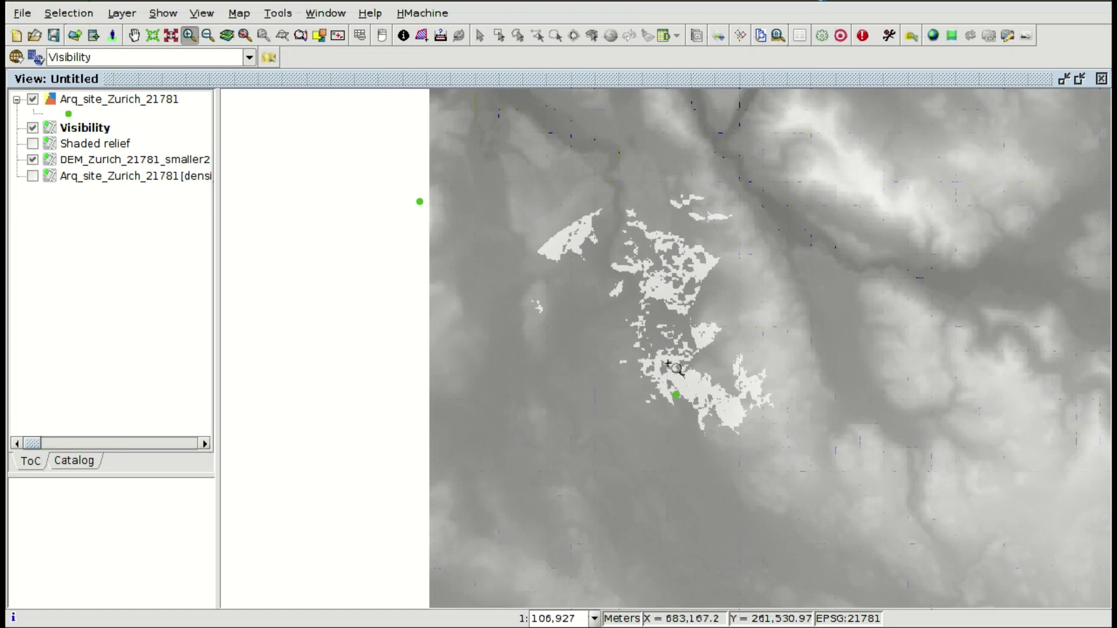
# Toggle the Visibility layer off and on to compare the visible areas with the DEM beneath
pyautogui.click(32, 128)
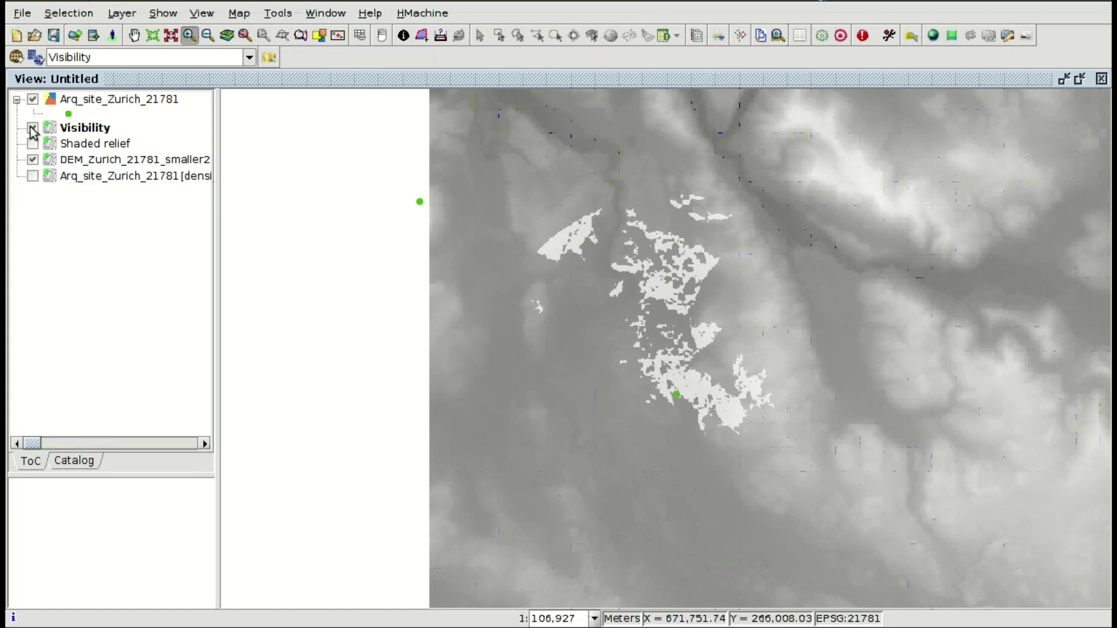
pyautogui.click(33, 128)
pyautogui.click(32, 128)
pyautogui.click(33, 128)
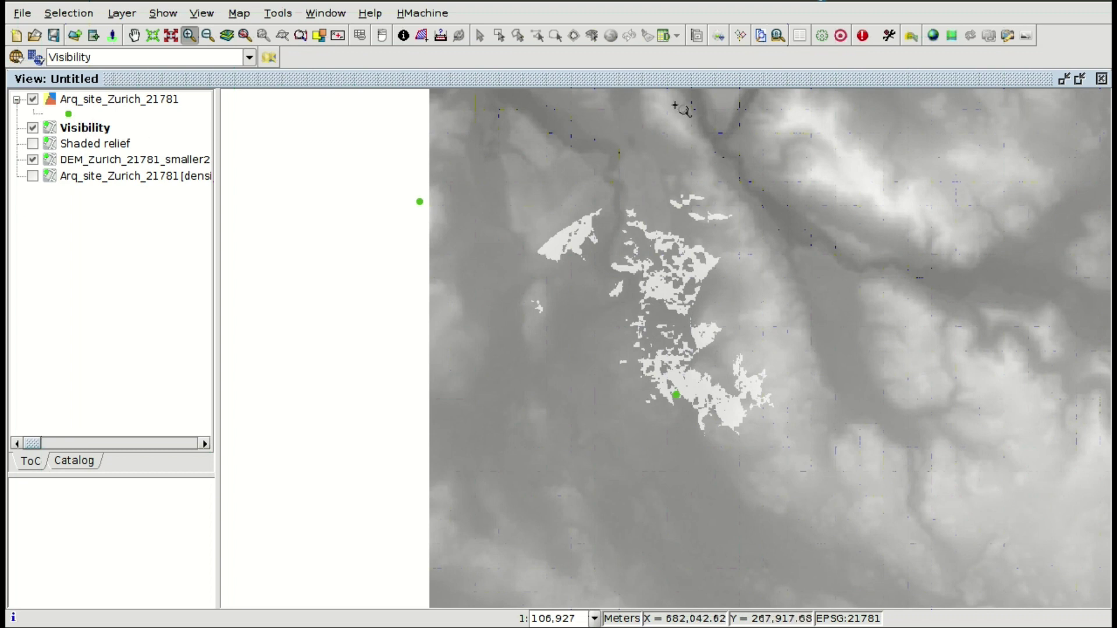
pyautogui.click(882, 3)
pyautogui.click(895, 55)
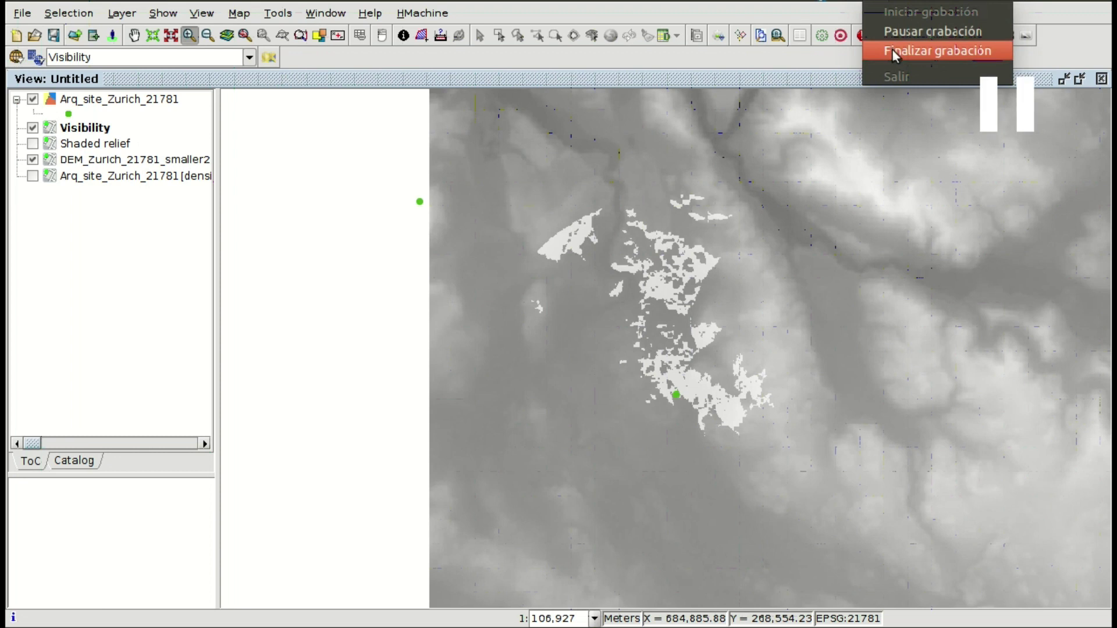